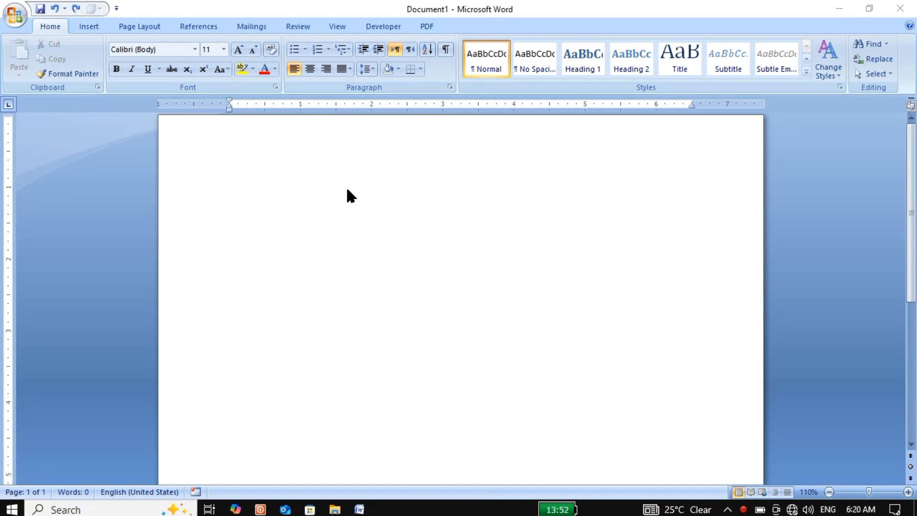
Step: Insert an Alphabet Quote text box from the built-in text box gallery
click(88, 26)
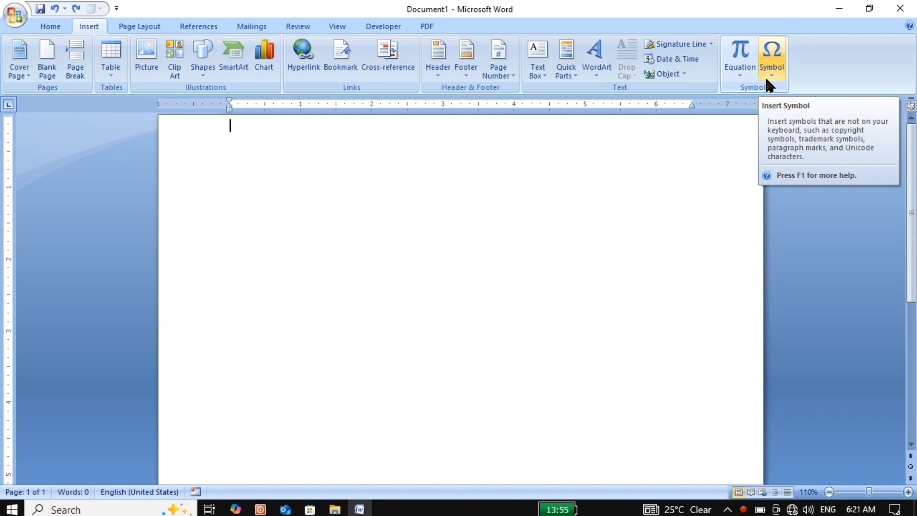
click(540, 77)
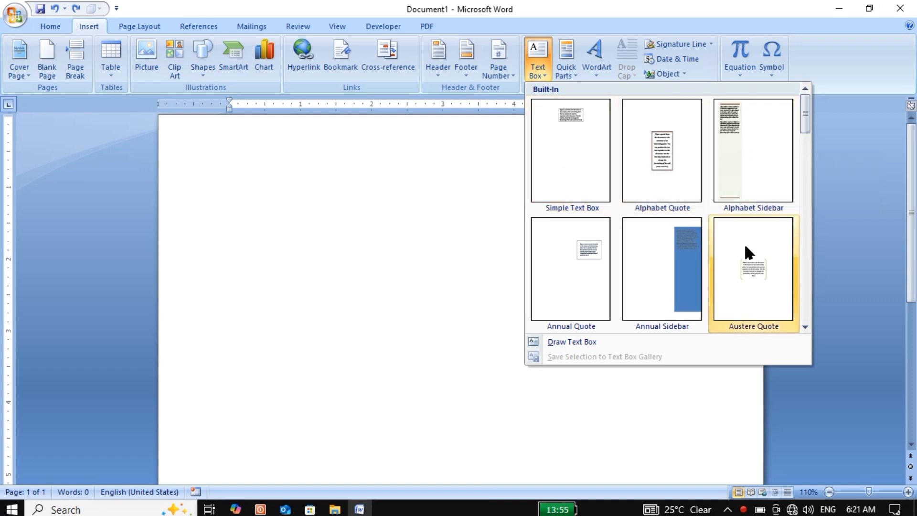
click(658, 162)
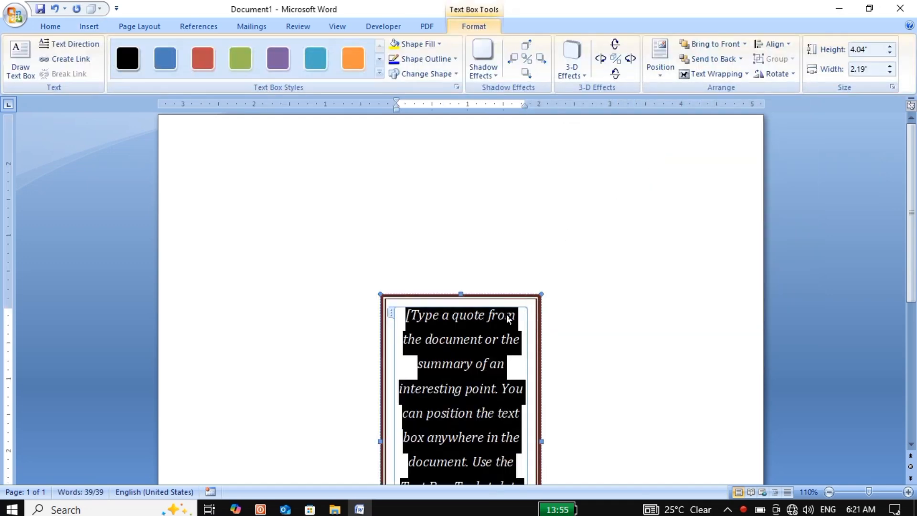
Step: Move the quote text box to the upper left part of the page and widen it to fit its text in six lines
drag(498, 296, 366, 150)
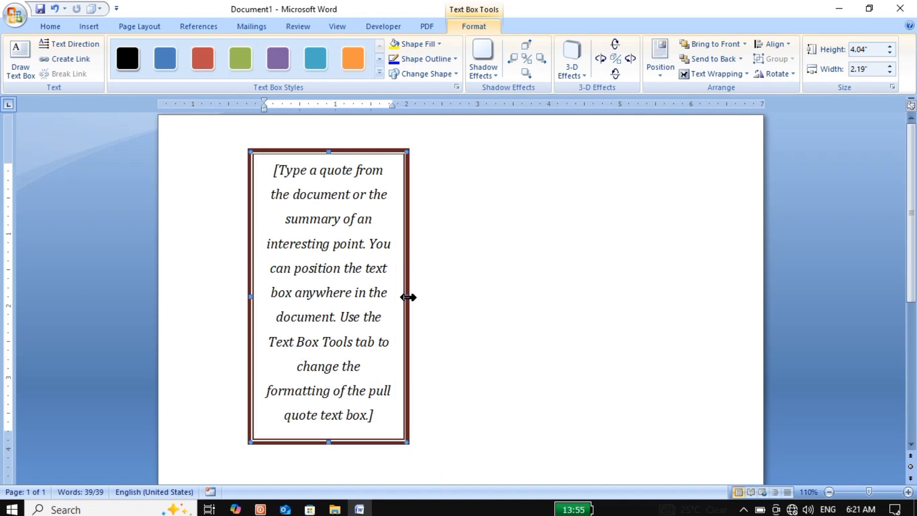
drag(409, 300, 507, 303)
click(545, 299)
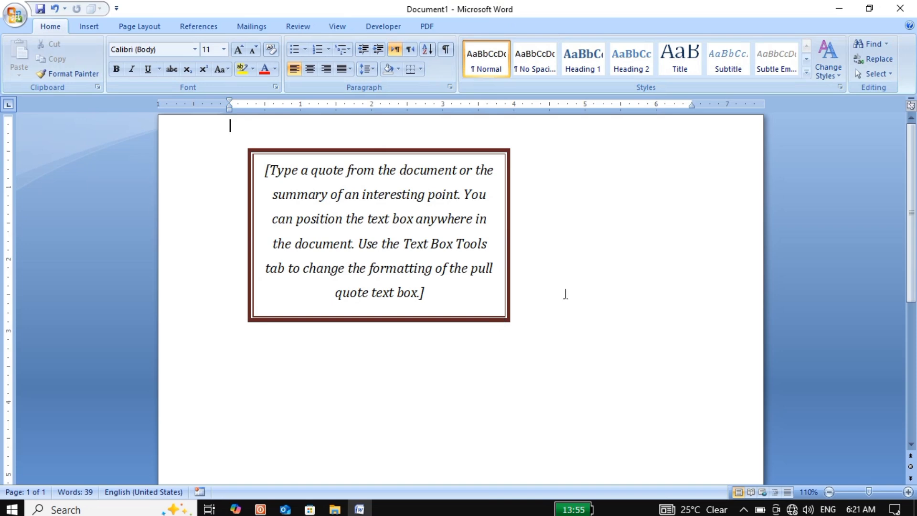
Step: Draw a plain text box about 1.15" high and 1.83" wide to the right of the quote box
click(88, 26)
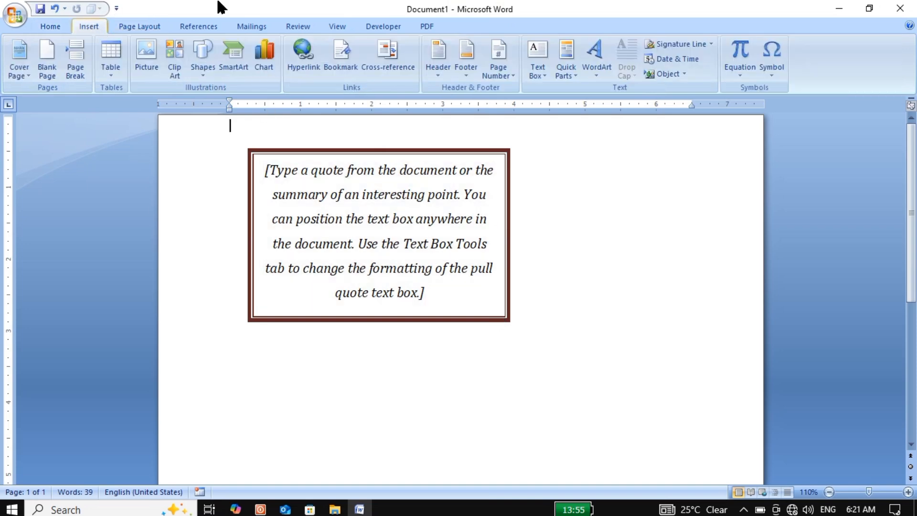
click(540, 68)
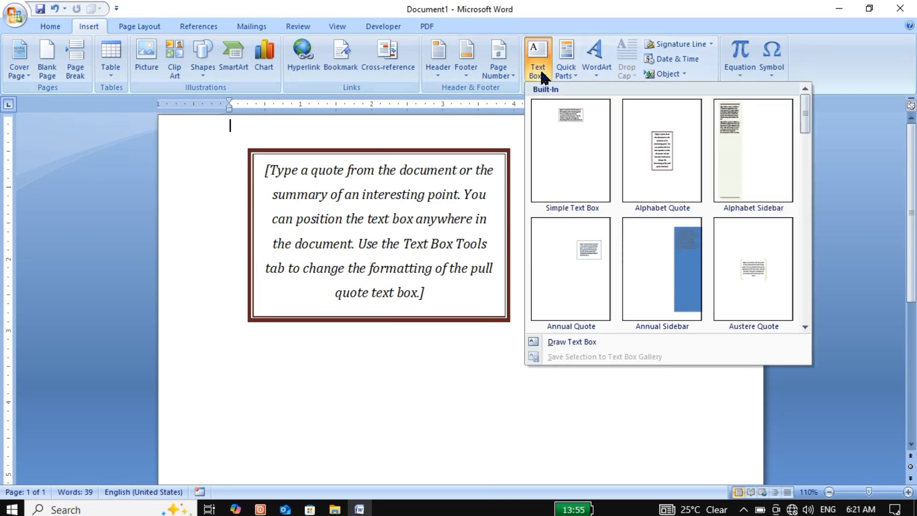
click(575, 342)
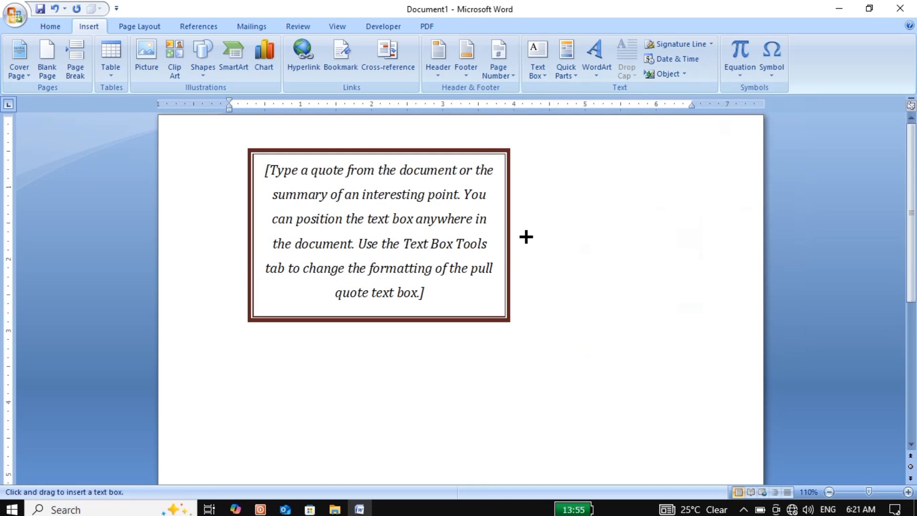
drag(526, 237, 660, 321)
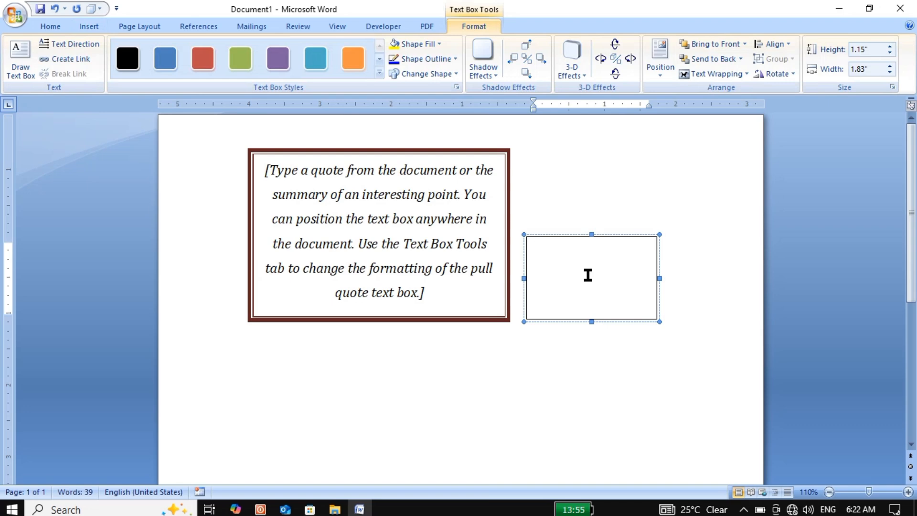
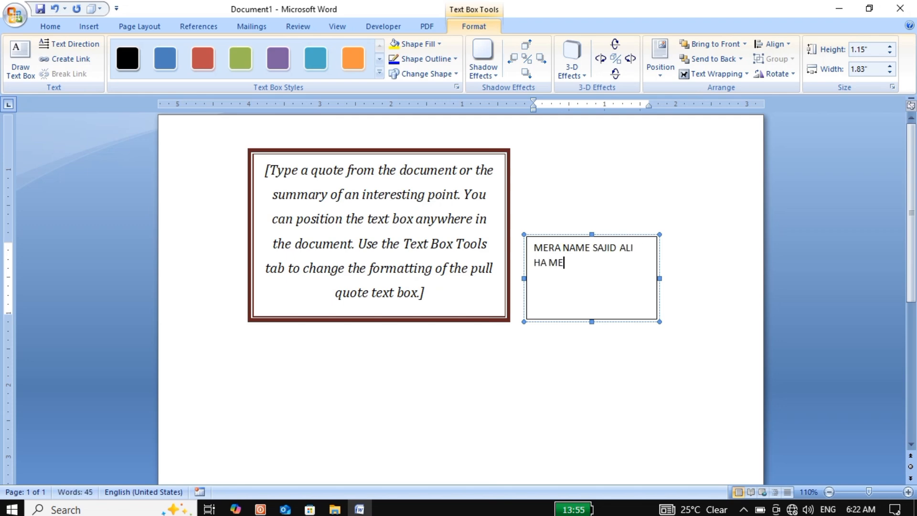
Step: Fill the drawn text box with "MERA NAME", the person's full name, and "HA ME MEHRABPUR MA RHTA HUN"
key(BackSpace)
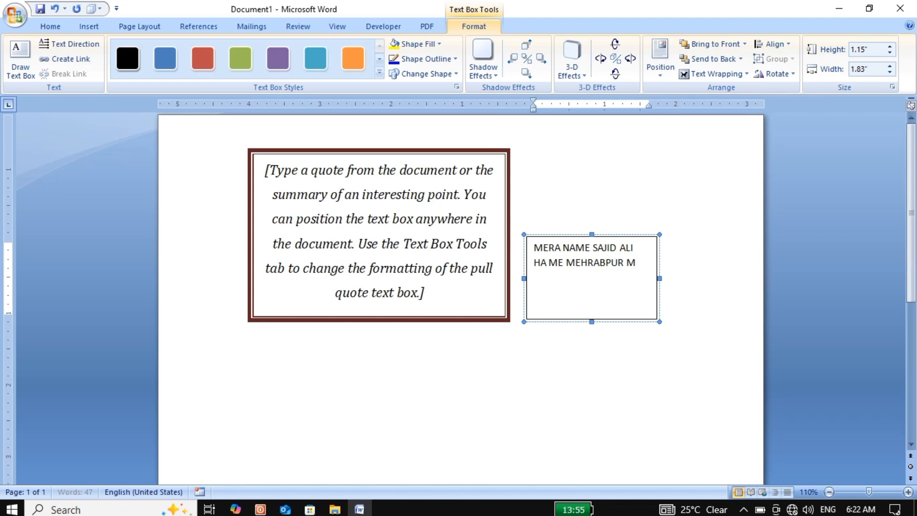
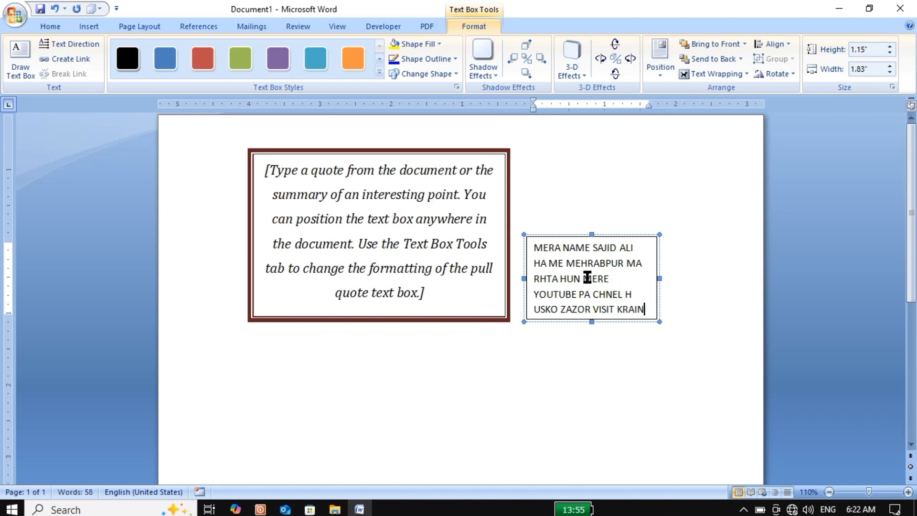
Step: Continue the text in the drawn box with "MERE YOUTUBE PA CHNEL H USKO ZAZOR VISIT KRAIN"
click(608, 379)
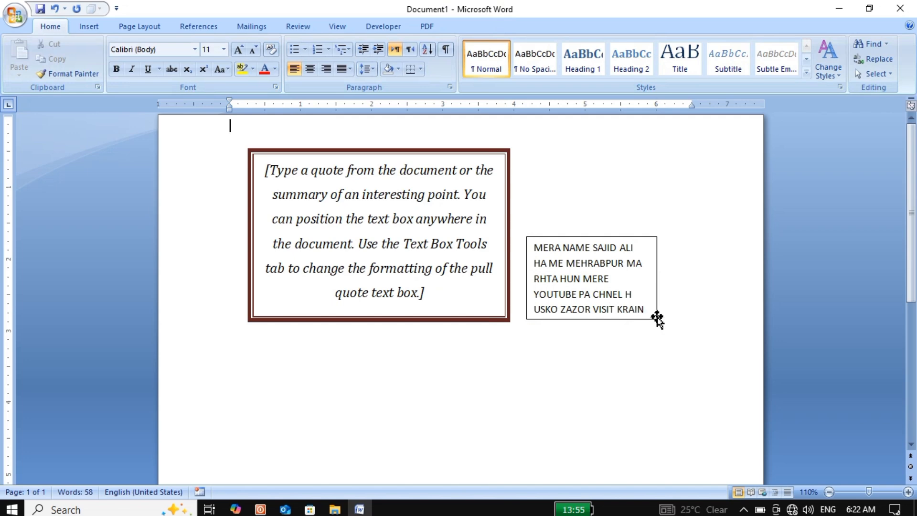
Step: Nudge the small plain text box slightly upward on the page
click(657, 319)
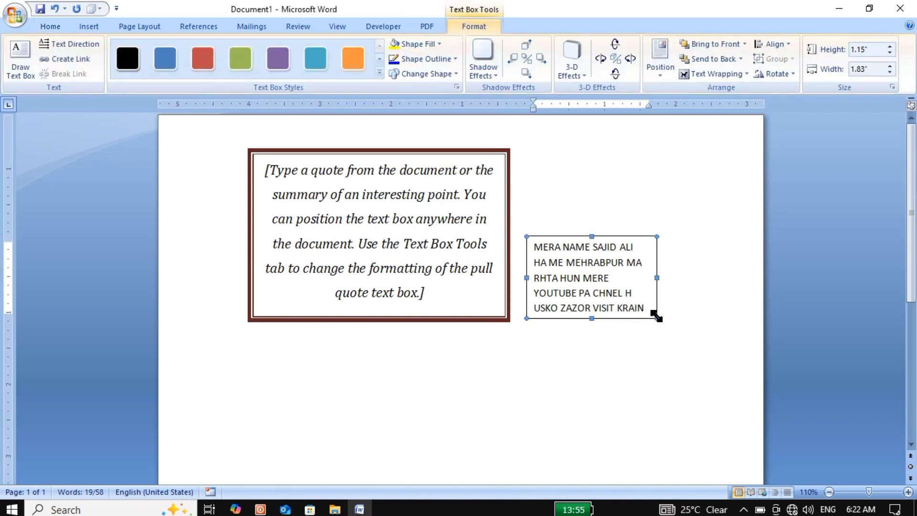
key(Up)
key(Up)
key(Up)
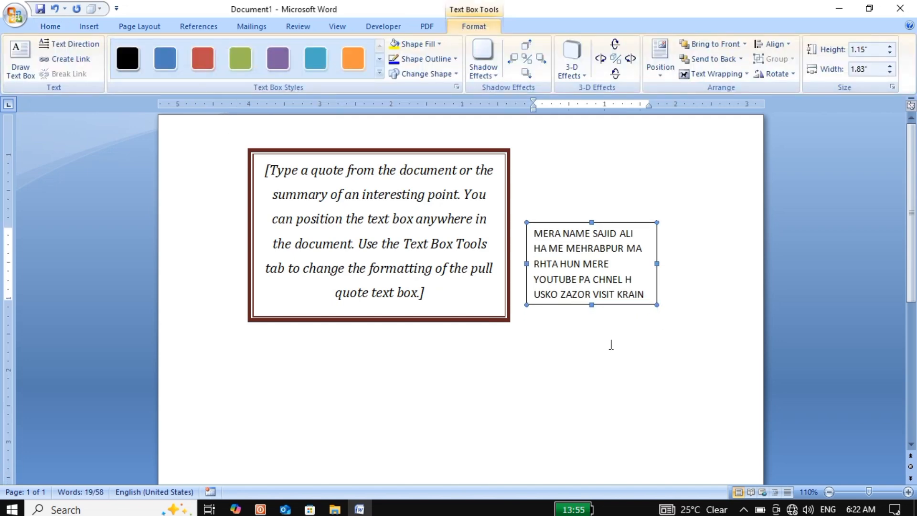
click(611, 344)
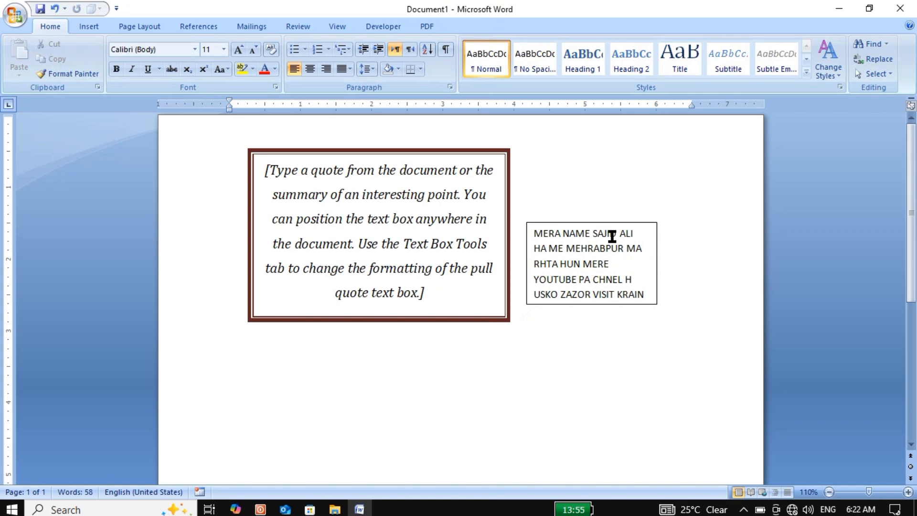
Step: Cycle the small text box's text direction through both vertical orientations and back to horizontal
click(615, 226)
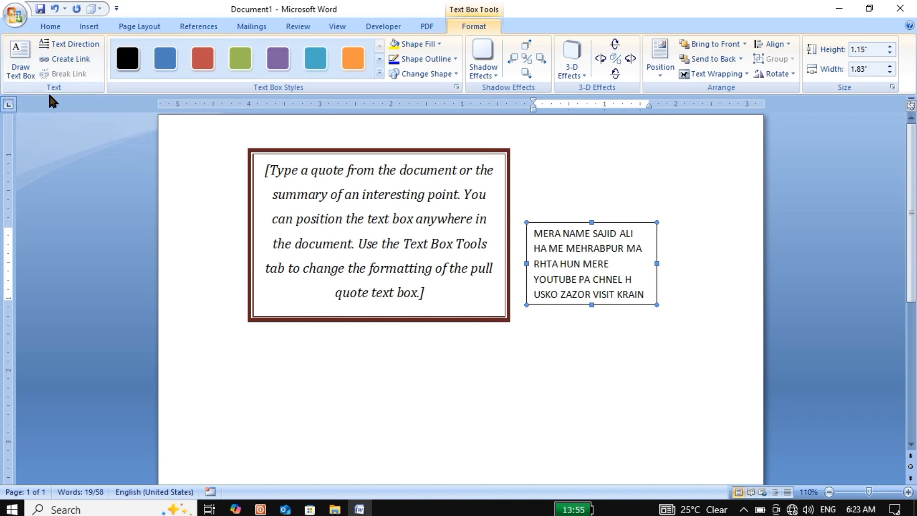
click(61, 42)
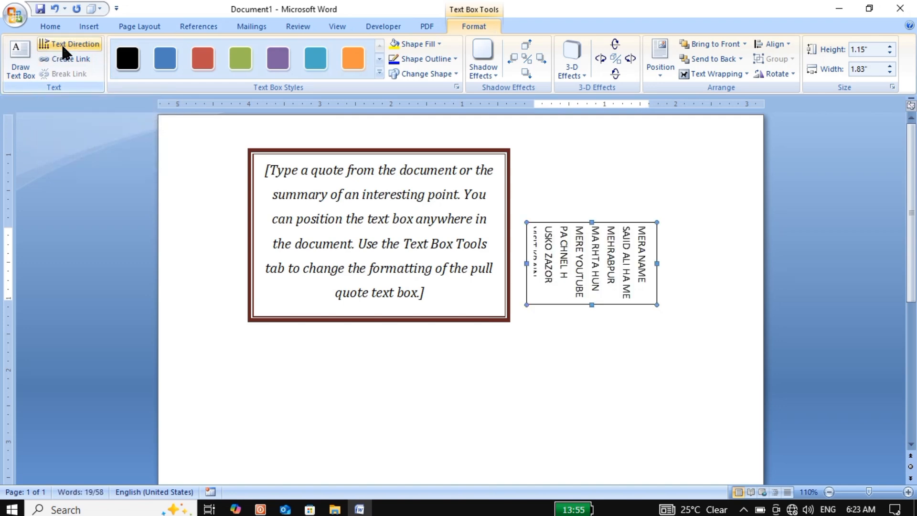
click(61, 42)
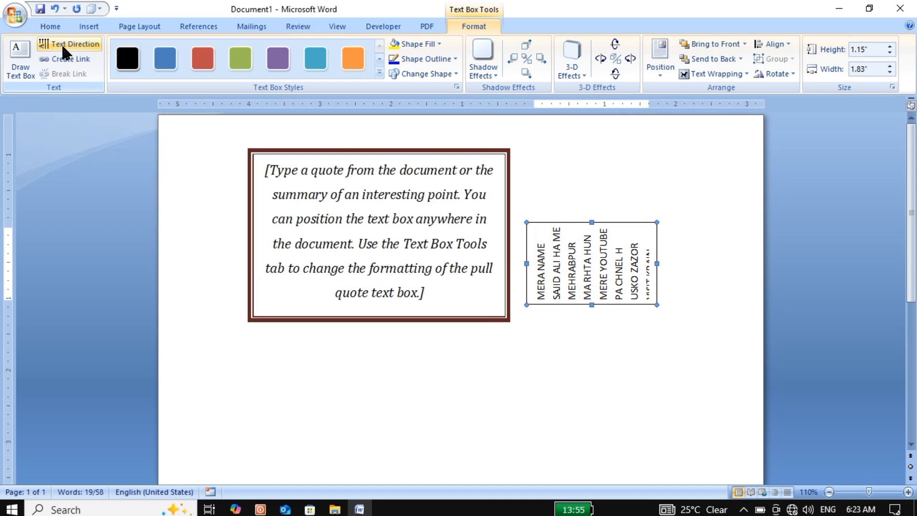
click(61, 42)
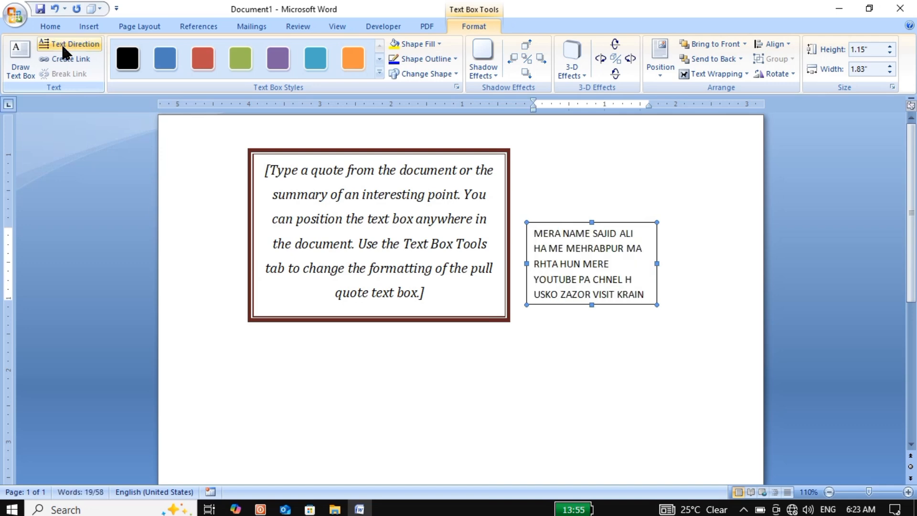
click(61, 42)
click(61, 42)
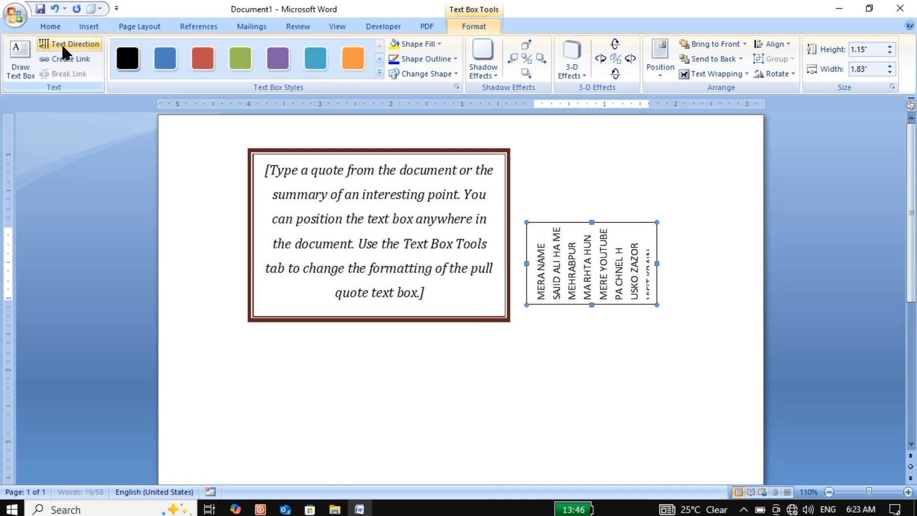
click(61, 42)
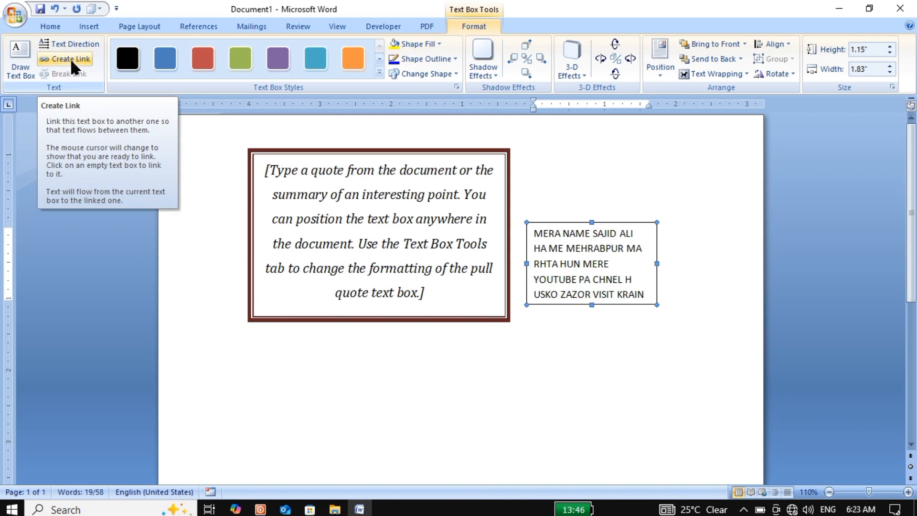
Step: Draw an empty text box about 1.36" by 2.49" below the small one and link the small box's text flow to it
click(19, 61)
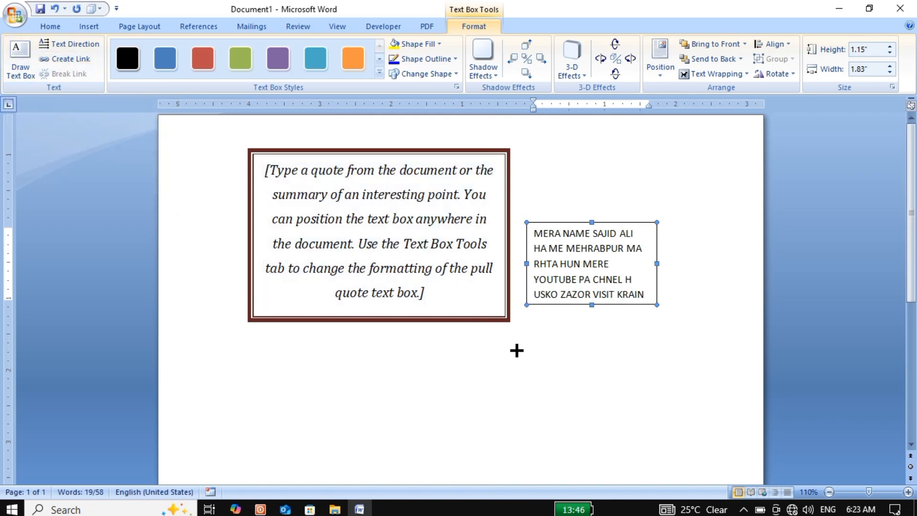
drag(516, 350, 694, 449)
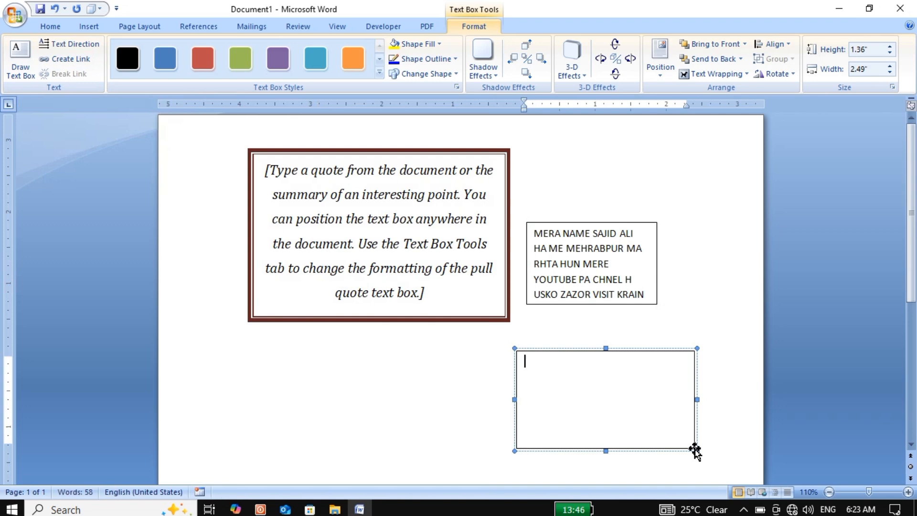
click(655, 305)
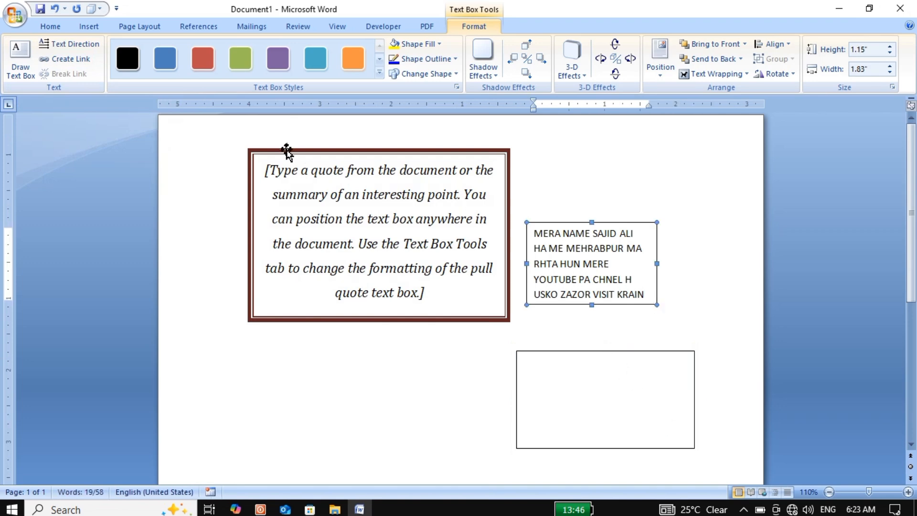
click(70, 60)
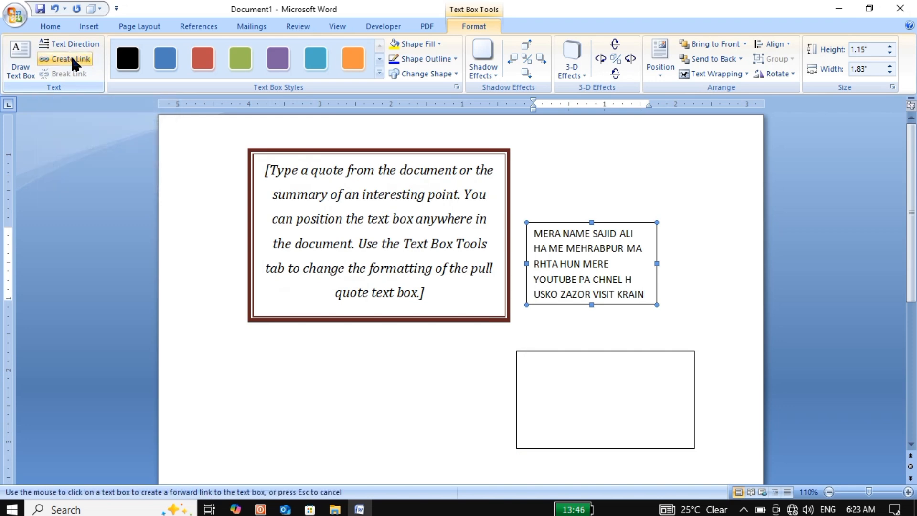
click(575, 359)
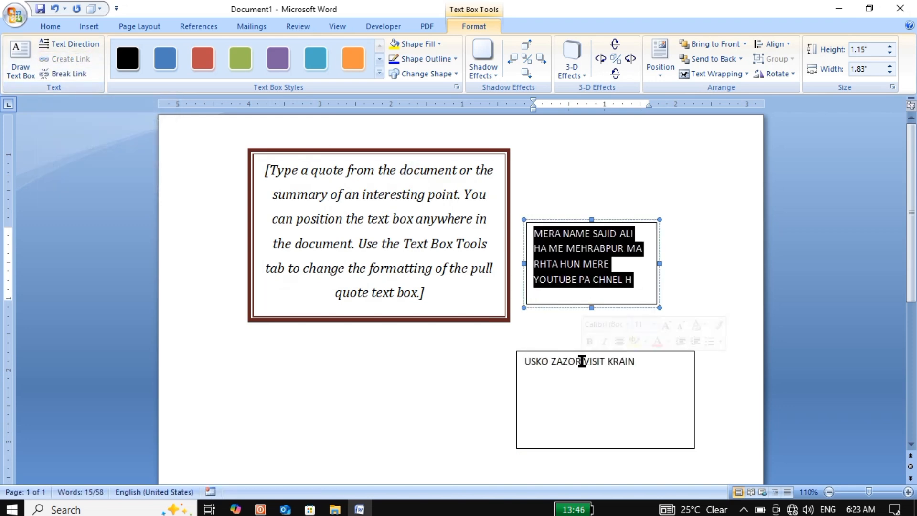
Step: Delete the end of the linked text, from the lower box back to "YOUTUBE P" in the small box
click(655, 372)
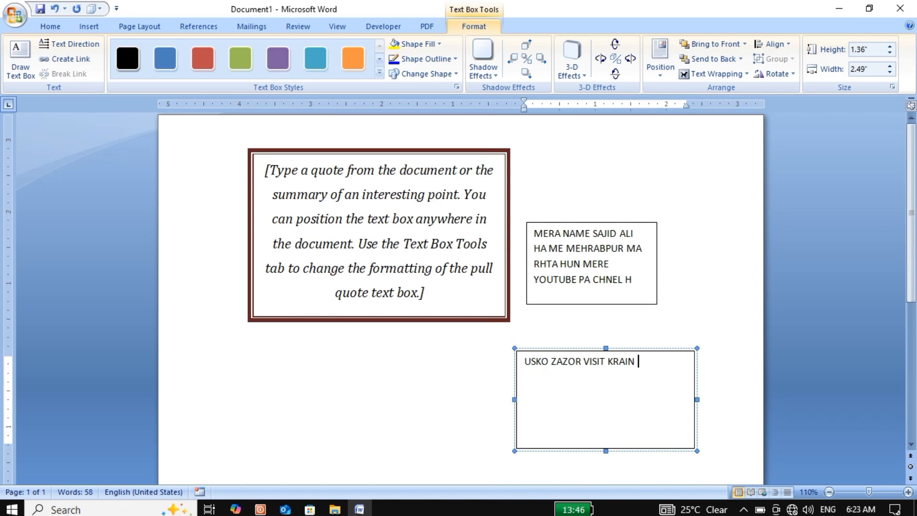
key(BackSpace)
key(BackSpace)
key(BackSpace)
key(BackSpace)
key(BackSpace)
key(BackSpace)
key(BackSpace)
key(BackSpace)
key(BackSpace)
key(BackSpace)
key(BackSpace)
key(BackSpace)
key(BackSpace)
key(BackSpace)
key(BackSpace)
key(BackSpace)
key(BackSpace)
key(BackSpace)
key(BackSpace)
key(BackSpace)
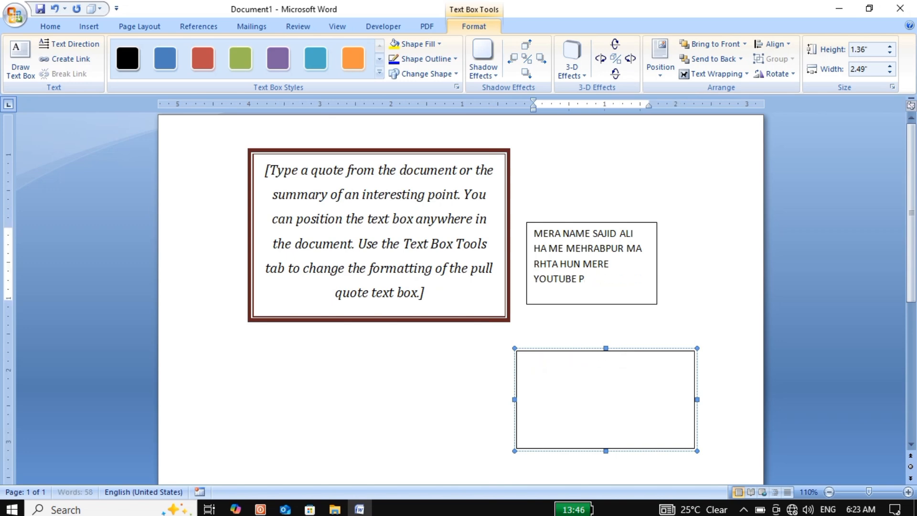
Step: Continue the linked text with random capital letters starting "FJDSFSKLF" until they flow into and nearly fill the lower box
text(FJDSF)
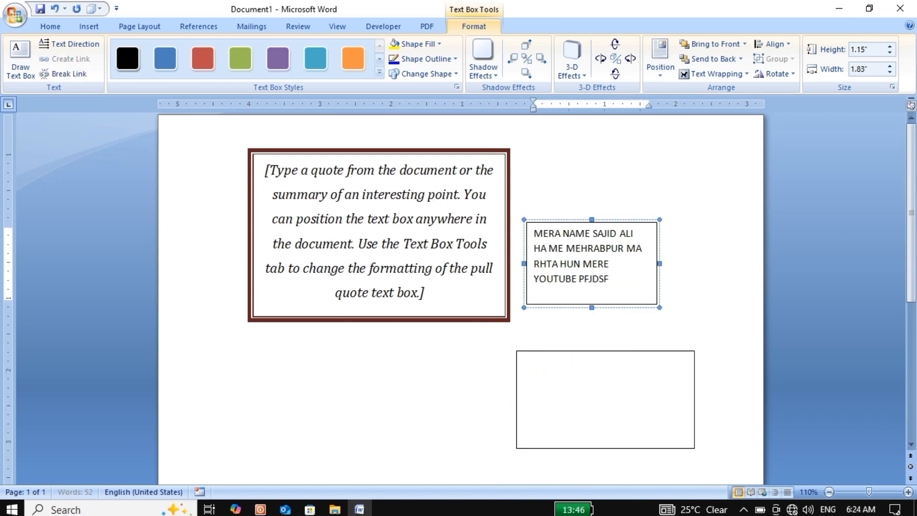
text(SKLFJSFKDFJSFKSDFSJDFSKDFSJKFSFJSDFKSFSF)
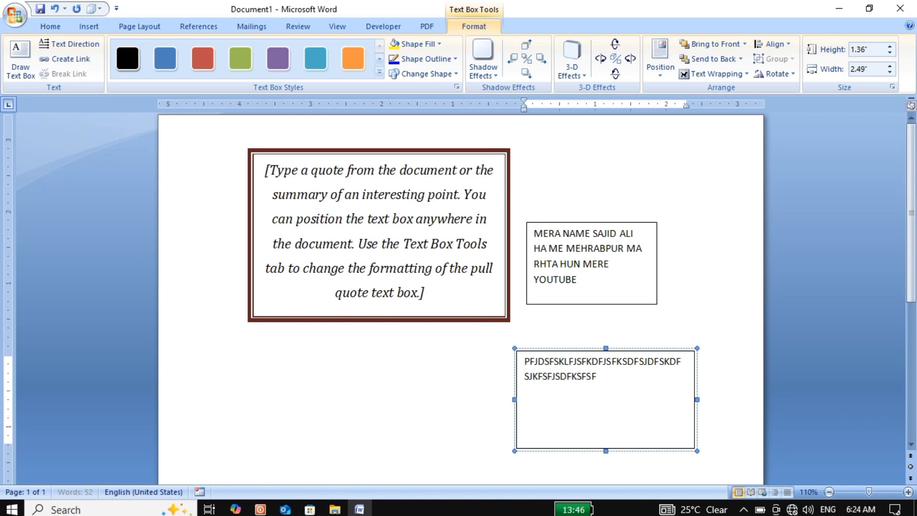
text(SDJFKSFSFSFSKFDJKFSKFSDKFSJKFSDKFS)
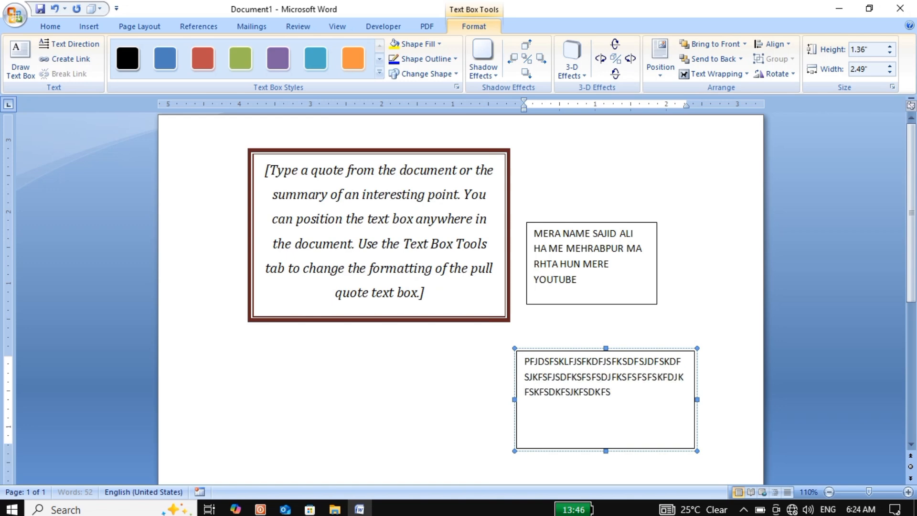
text(FSDKFSDFJKLSDKLFSDJKLFSDKLFSDKFSDJKLFSDKLFSDKL)
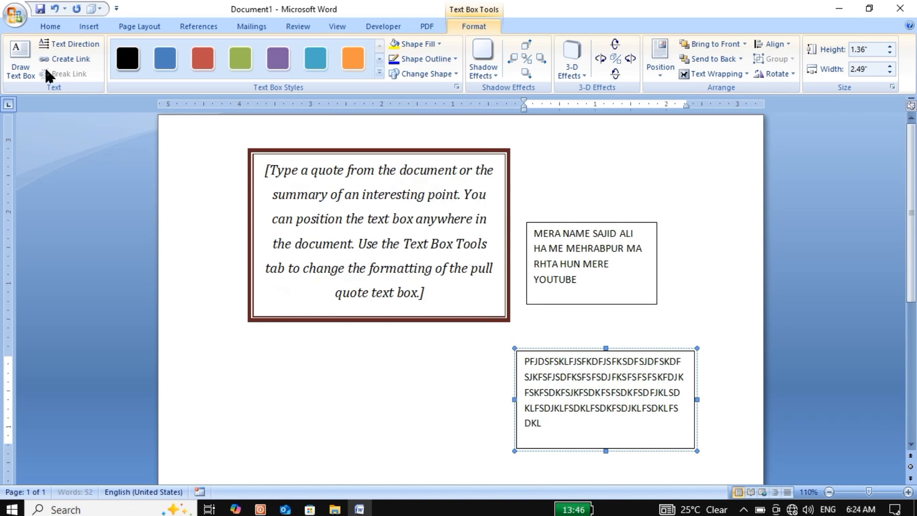
Step: Draw an empty text box about 1.22" by 2.6" below the quote box and link the filled lower box's text flow to it
click(30, 58)
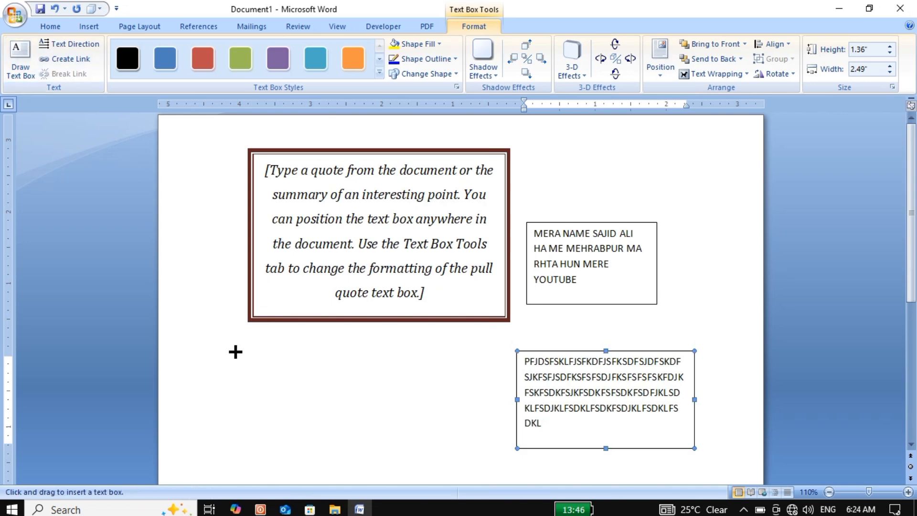
drag(233, 348, 422, 439)
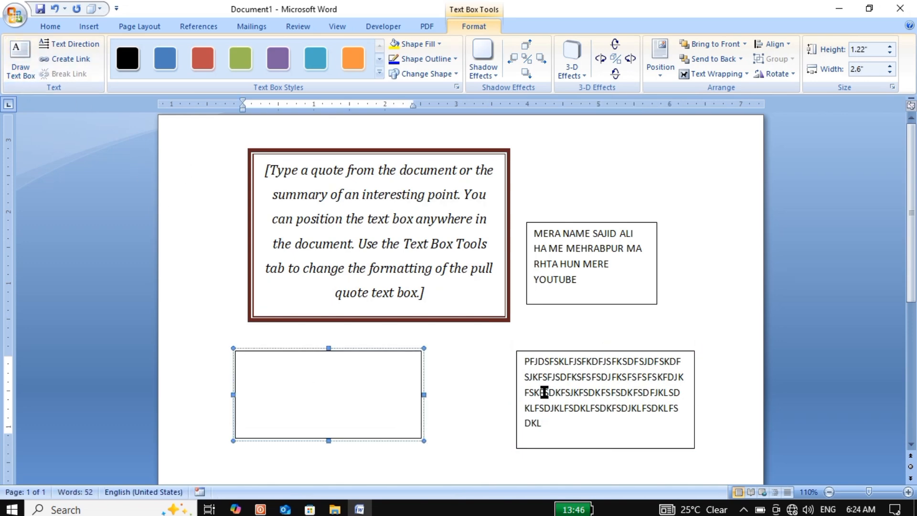
click(557, 353)
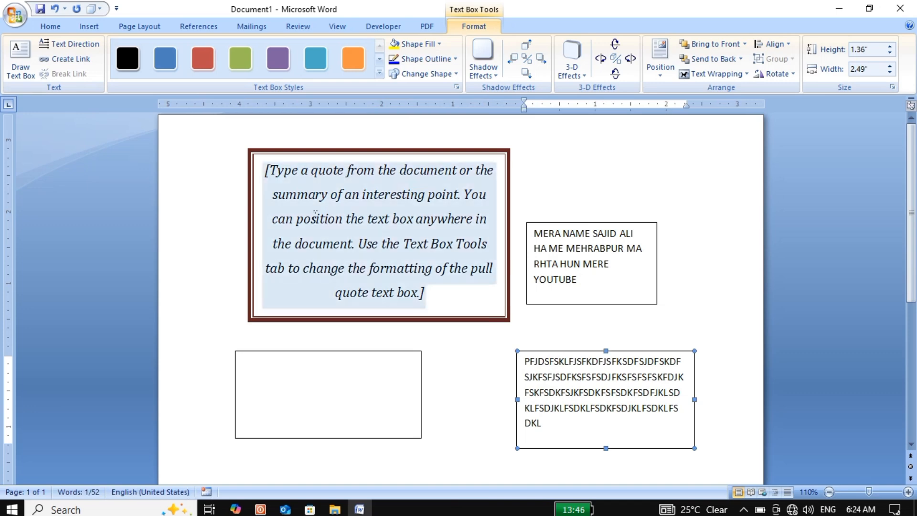
click(65, 59)
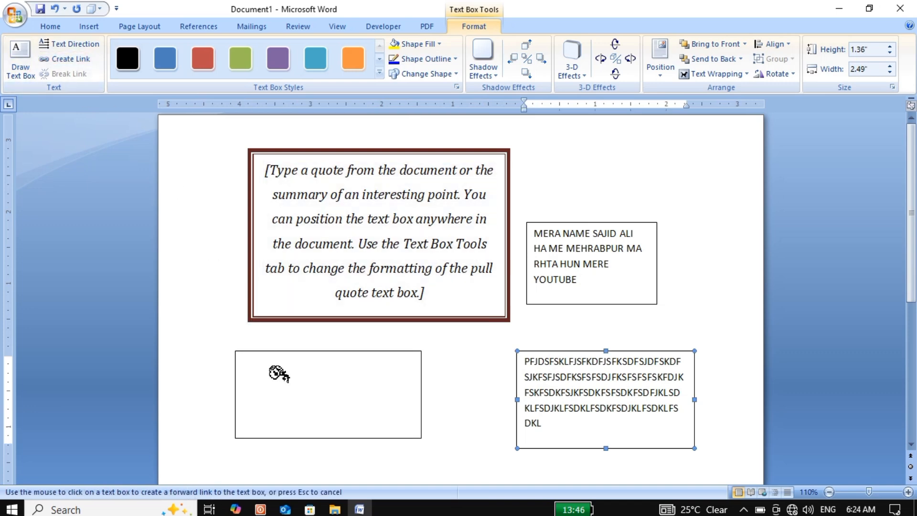
click(287, 380)
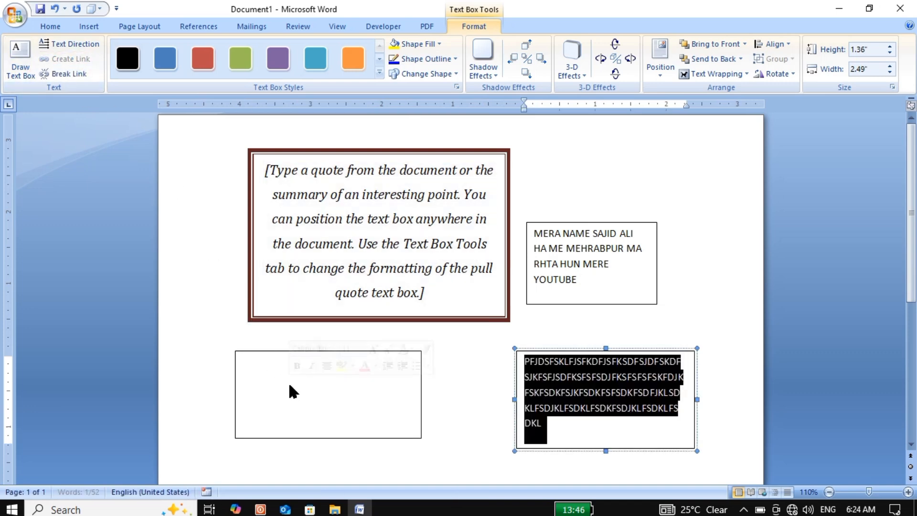
Step: Add random capital letters starting "EOGISDGIODUSDI" after the linked text until they overflow into the new empty box
click(560, 416)
text(EOGISDGIODUSDIDUGDGIGOUGSGOISGU)
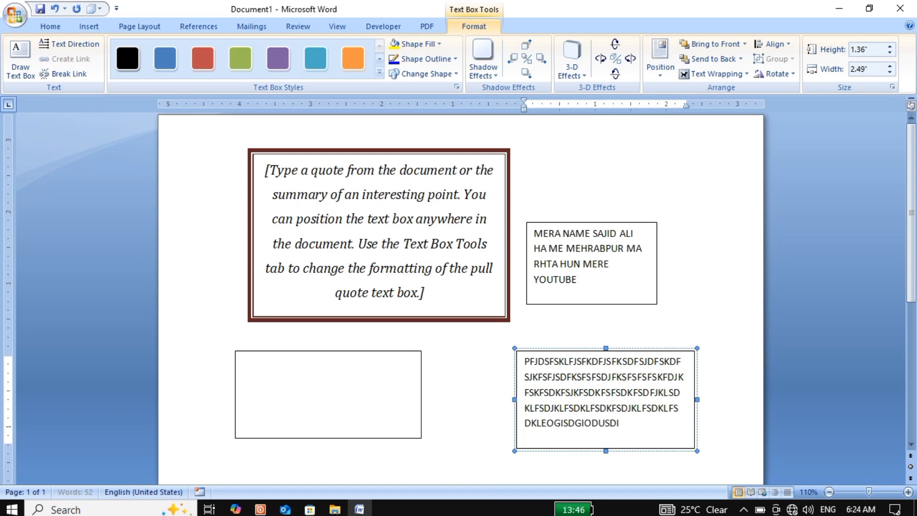
text(SIOGSUGIO)
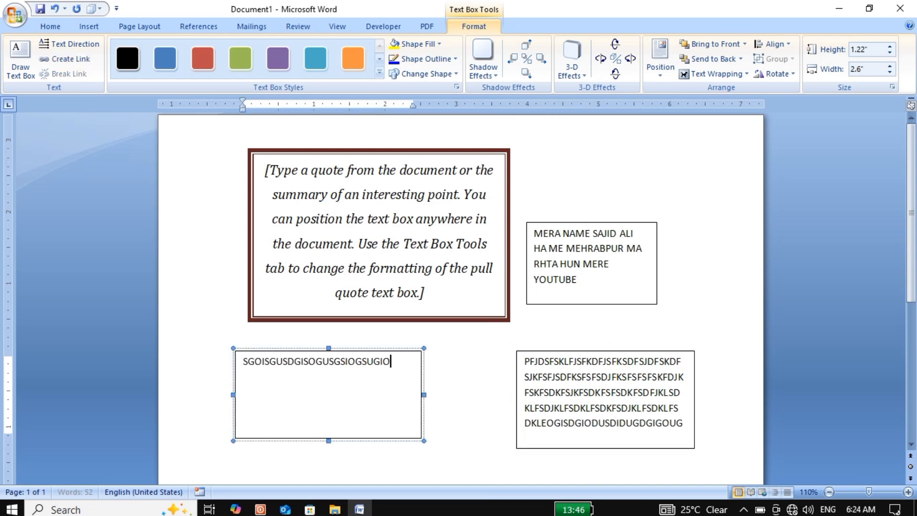
text(GUIIDGSIDOOIGUIDGISGSDUISIGOSGISGIGISGUISIGISD)
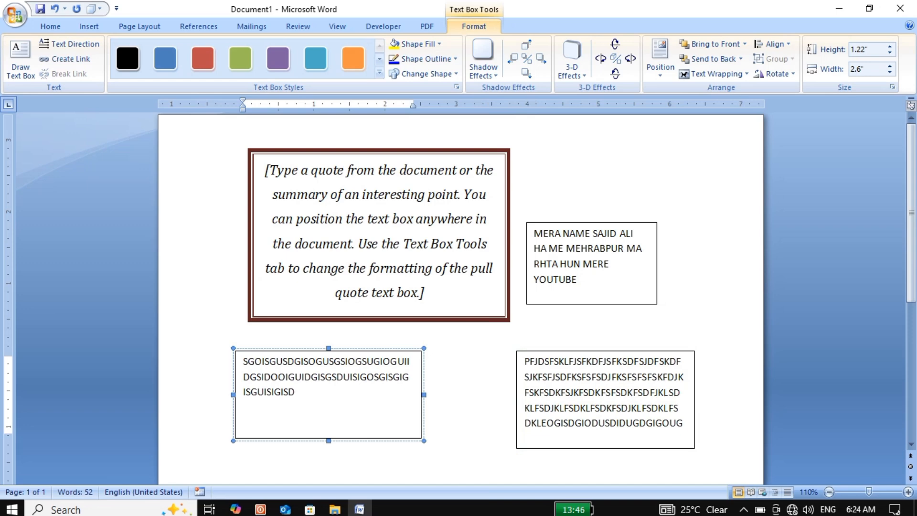
Step: Break the forward link from the 1.36" by 2.49" text box to the 1.22" by 2.6" box
click(413, 350)
click(563, 353)
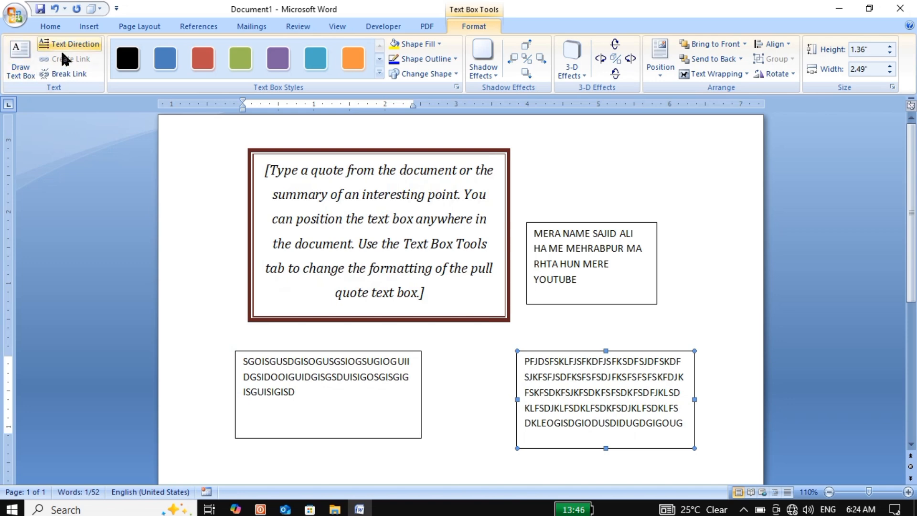
click(68, 73)
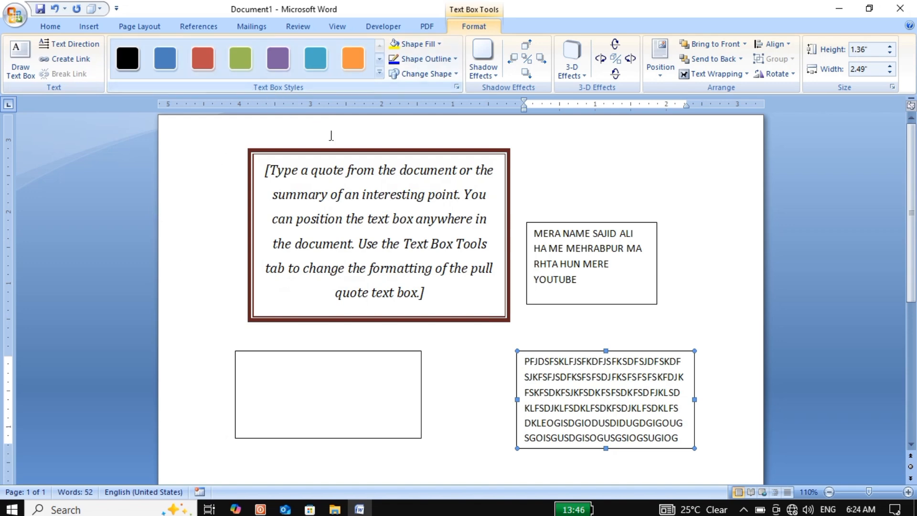
Step: Apply the light purple diagonal gradient text box style to the large pull quote box
click(354, 152)
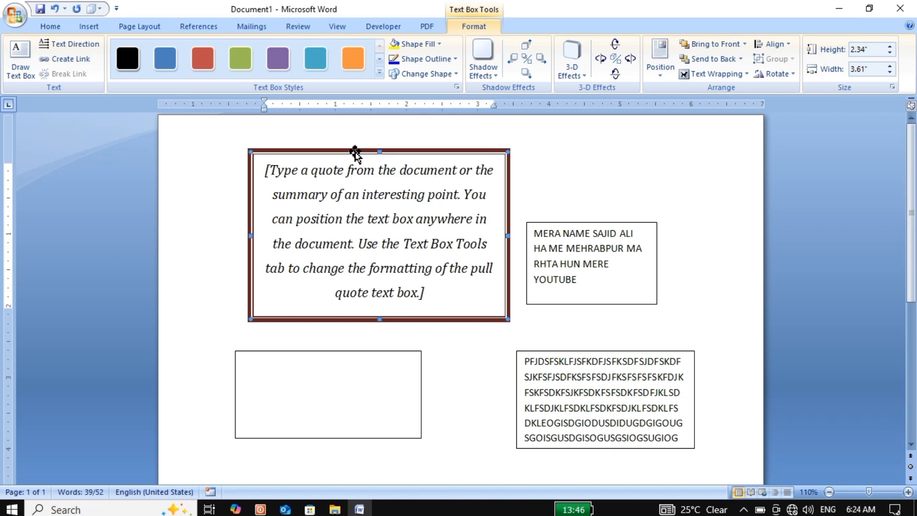
click(378, 67)
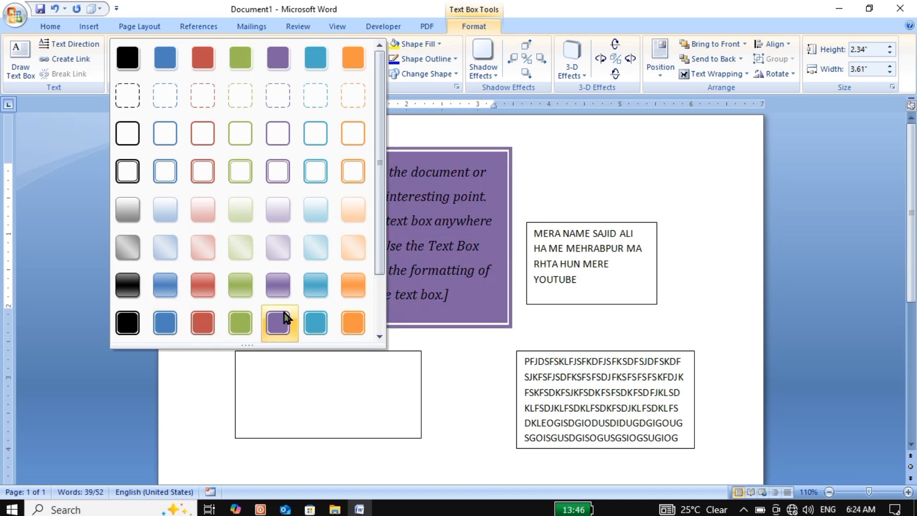
click(282, 261)
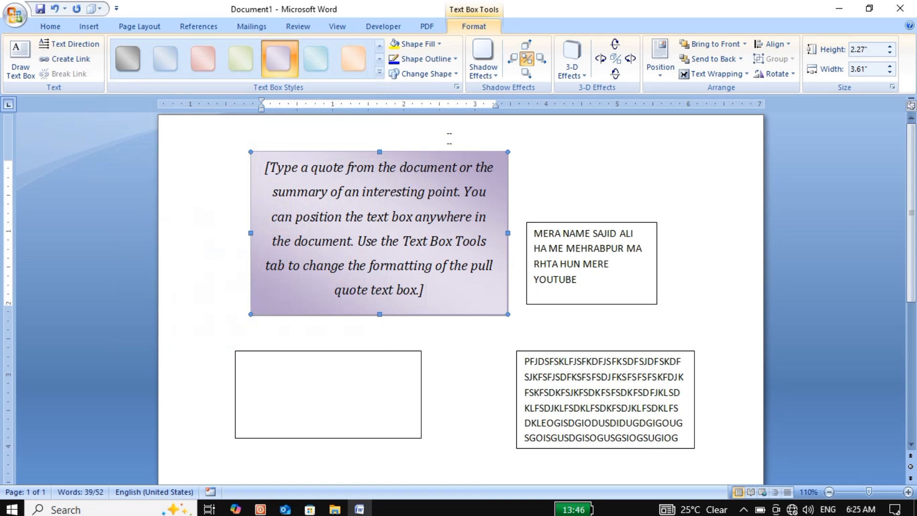
Step: Fill the pull quote box with a custom bright green picked from the color spectrum
click(440, 42)
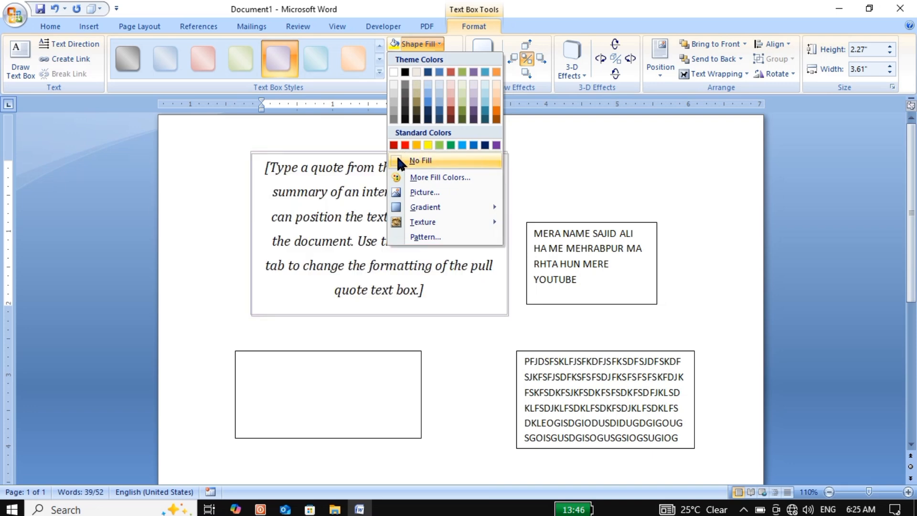
click(429, 176)
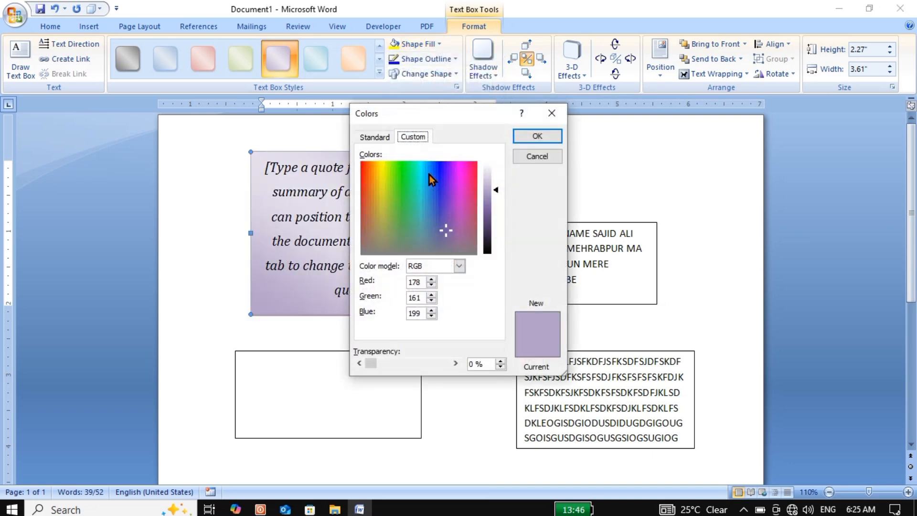
click(400, 165)
click(554, 136)
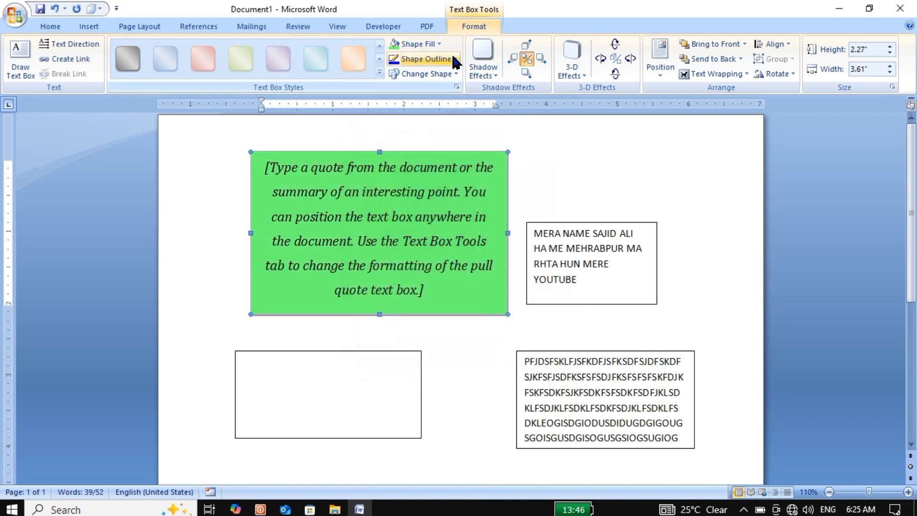
Step: Give the pull quote box's green fill the dark-variation gradient that radiates from the center
click(430, 45)
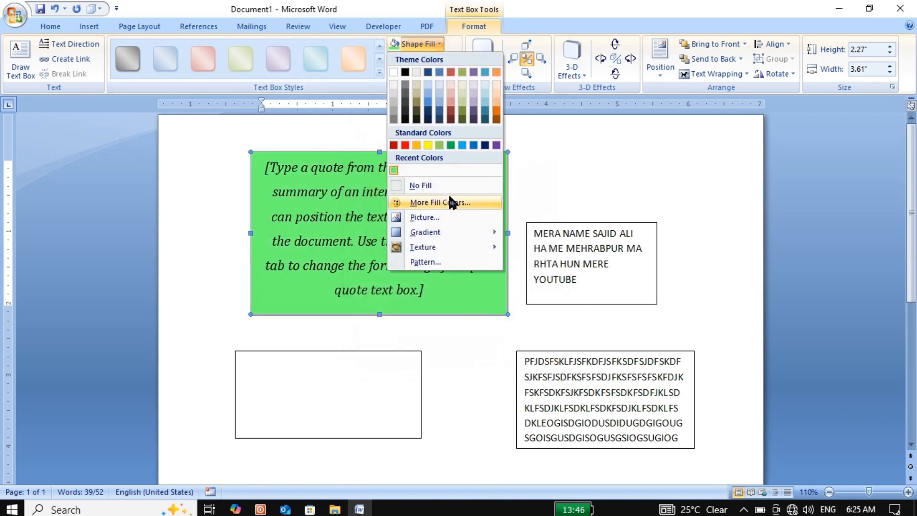
mouse_move(447, 230)
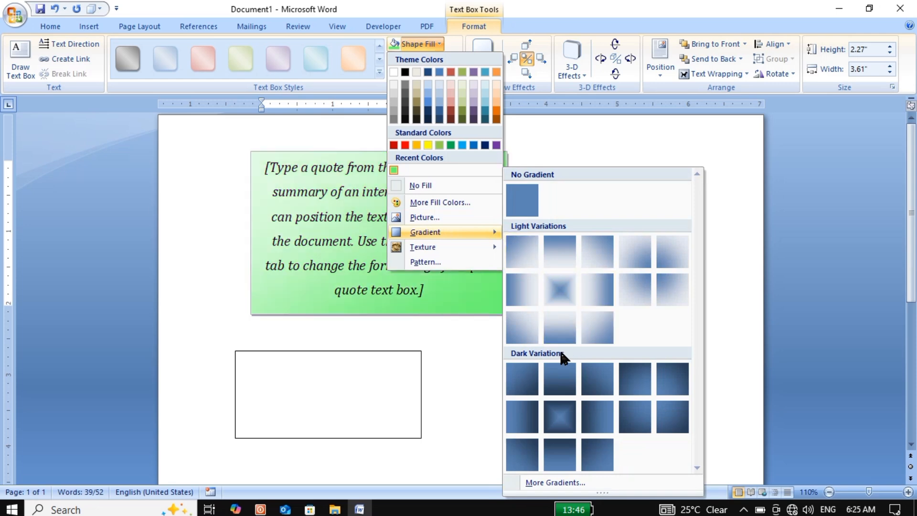
click(563, 413)
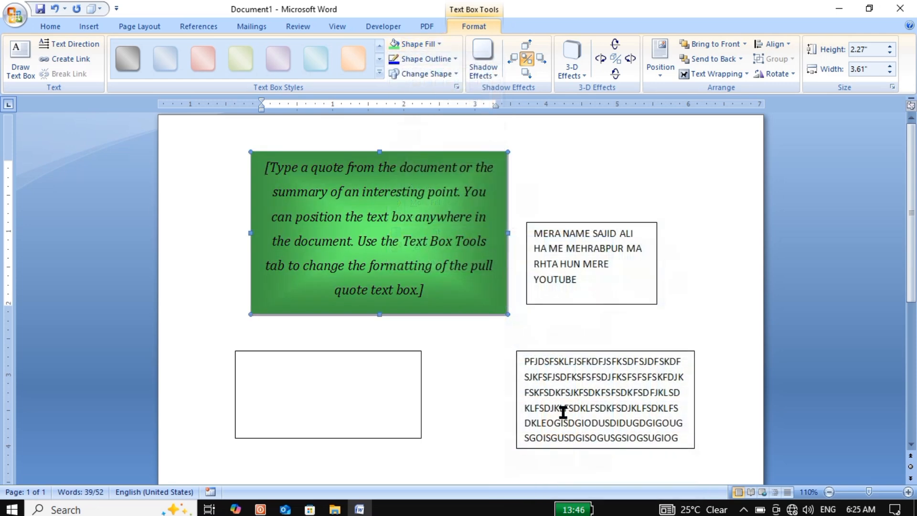
Step: Preview texture fills on the pull quote box, then fill it with the green "Wide upward diagonal" pattern
click(436, 42)
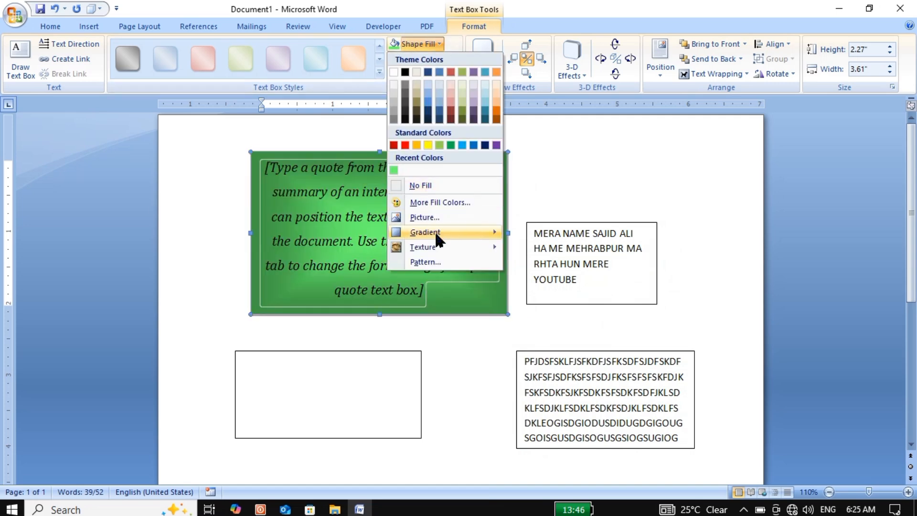
mouse_move(439, 245)
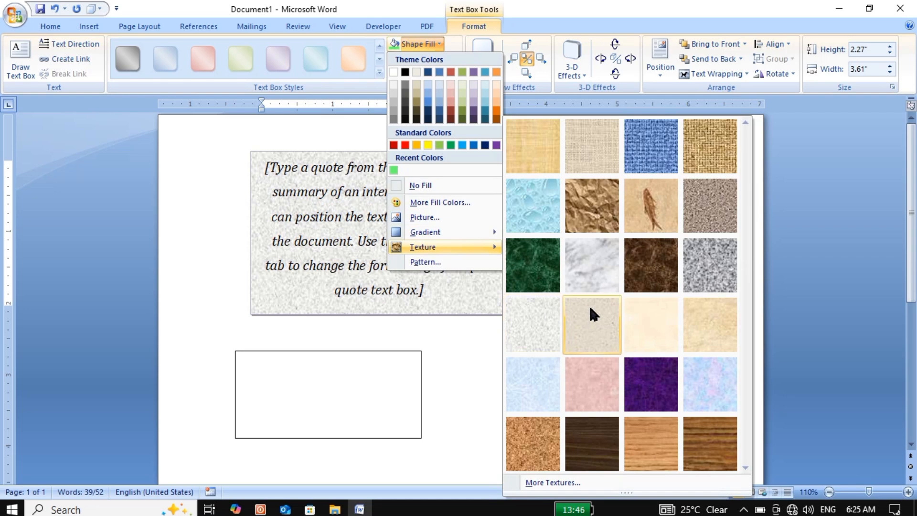
click(467, 263)
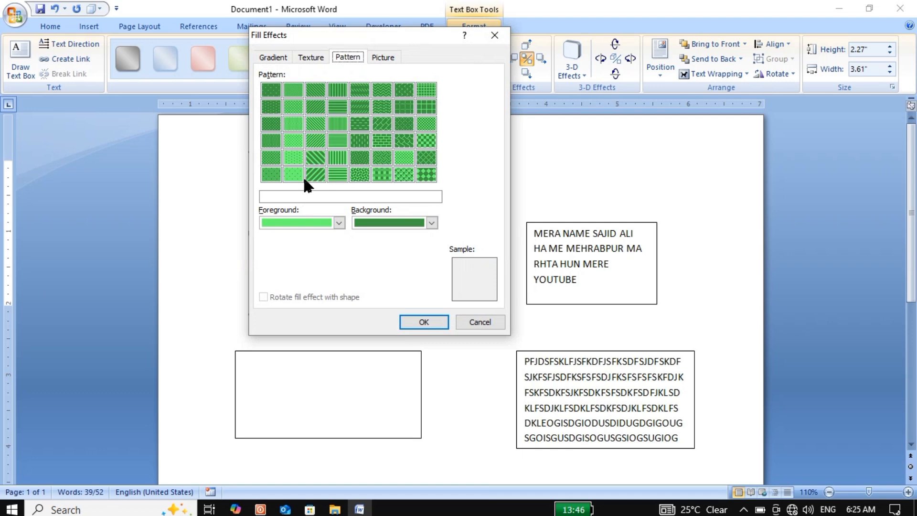
click(314, 174)
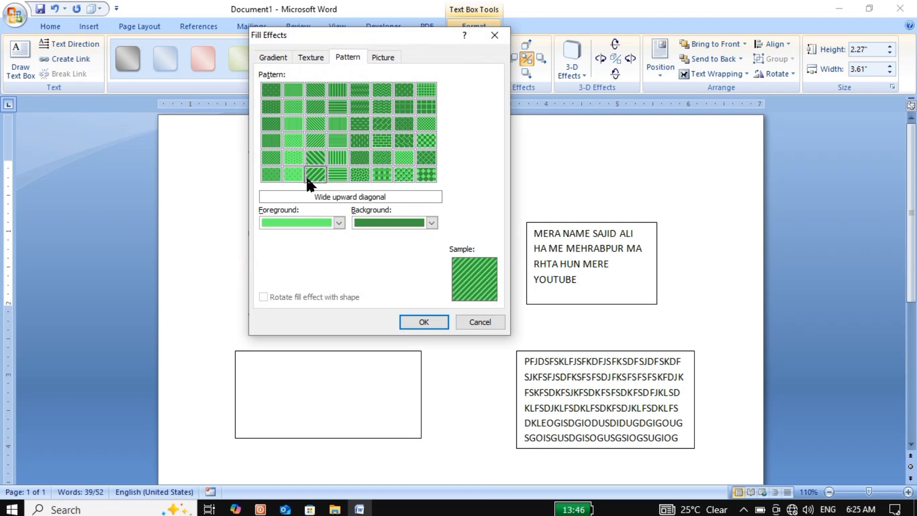
click(419, 320)
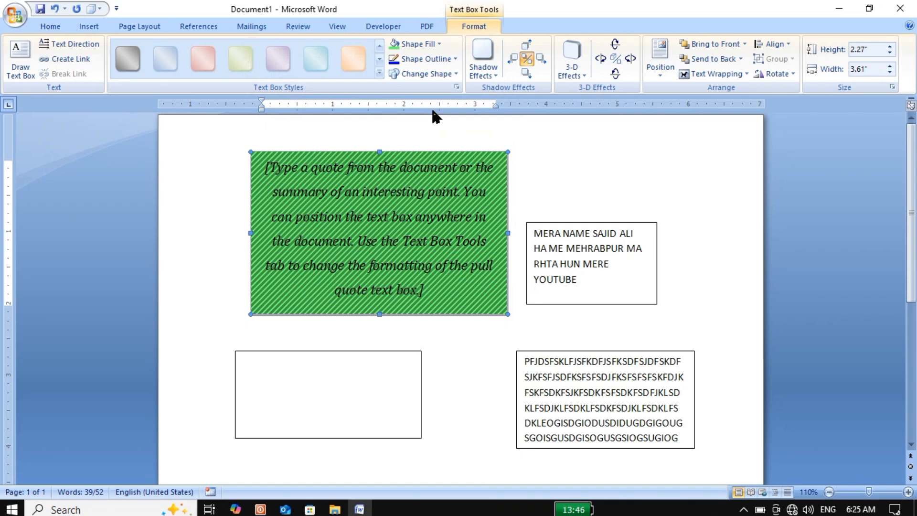
Step: Set the pull quote box's outline weight to 4½ pt
click(451, 59)
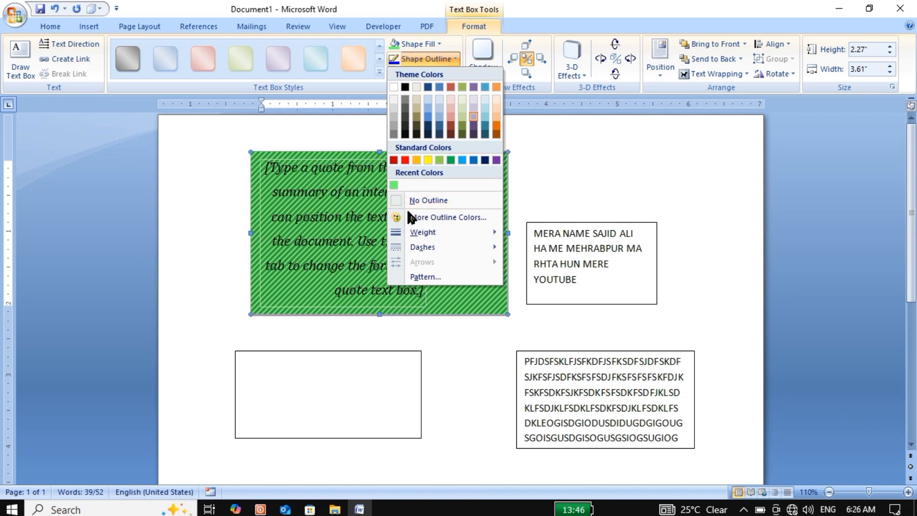
mouse_move(411, 231)
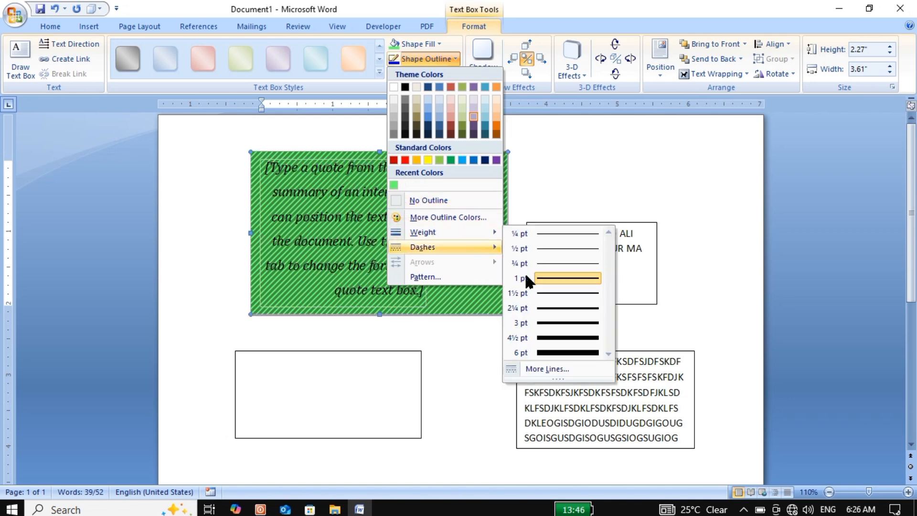
click(568, 338)
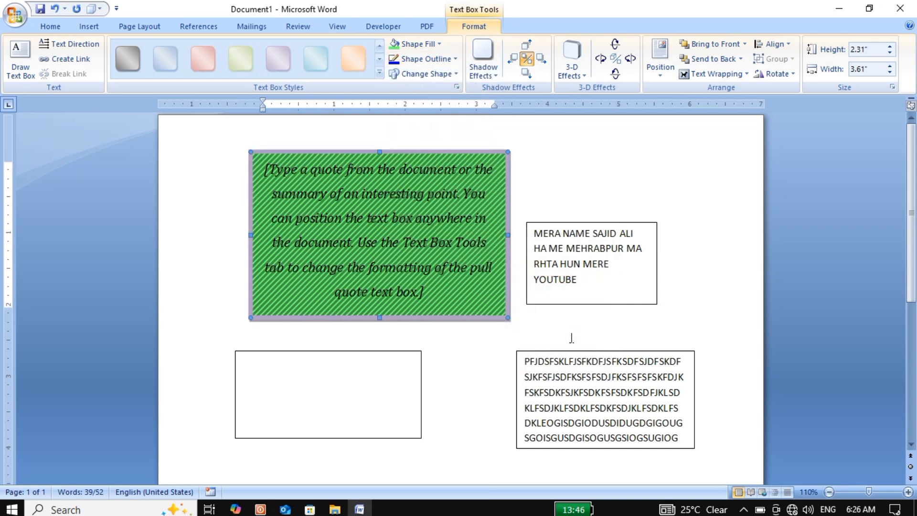
Step: Give the pull quote box's outline the Square Dot dash style and color it black
click(450, 57)
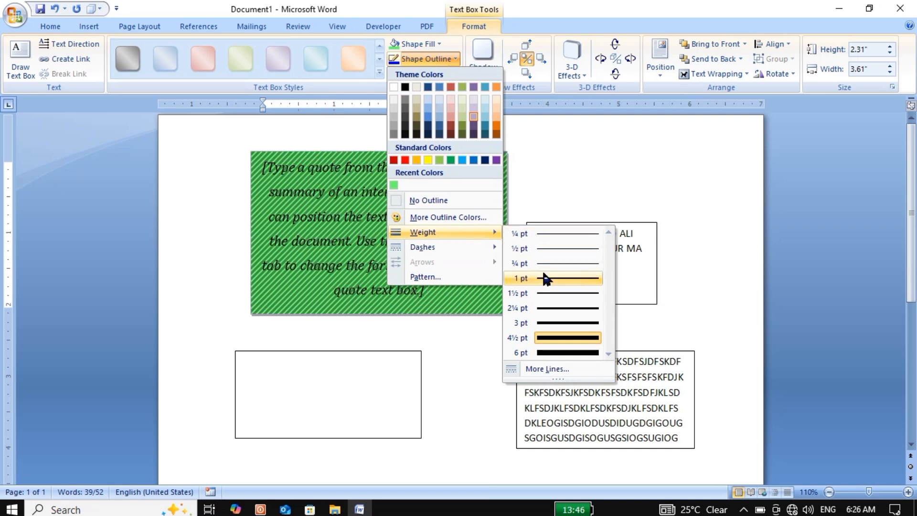
mouse_move(471, 248)
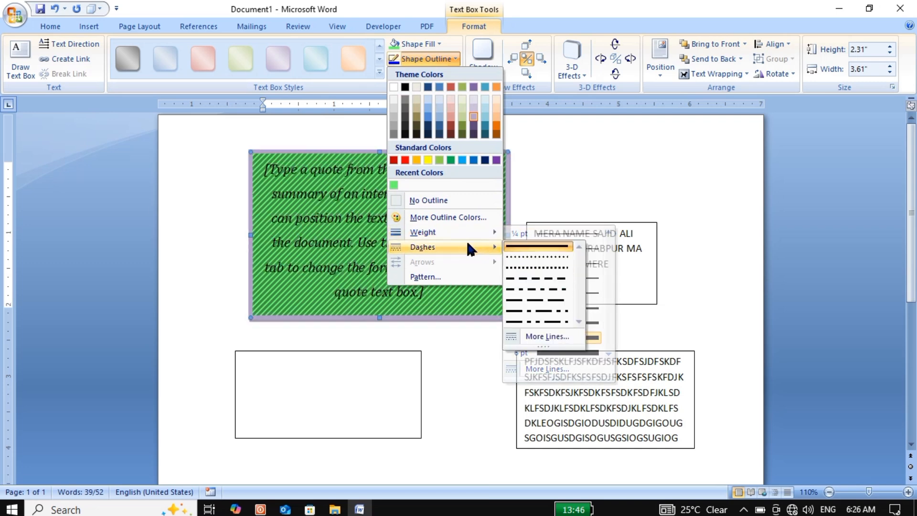
click(518, 269)
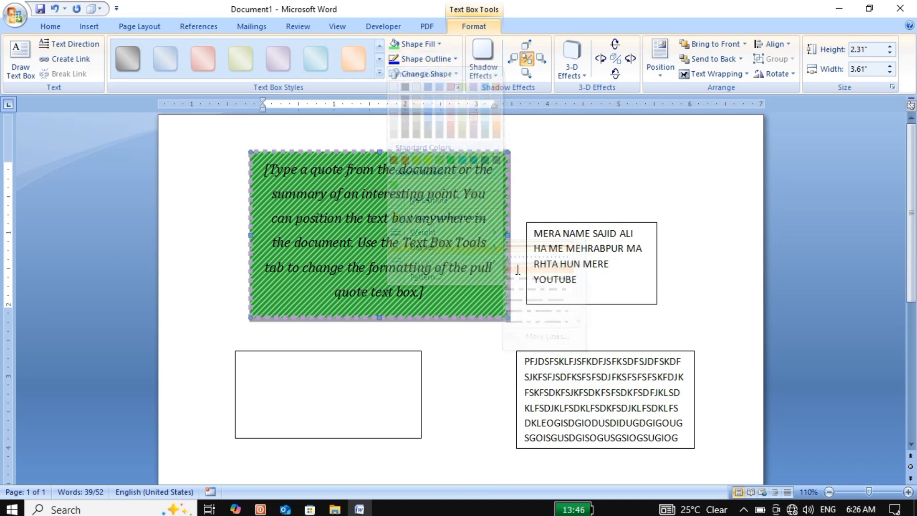
click(449, 58)
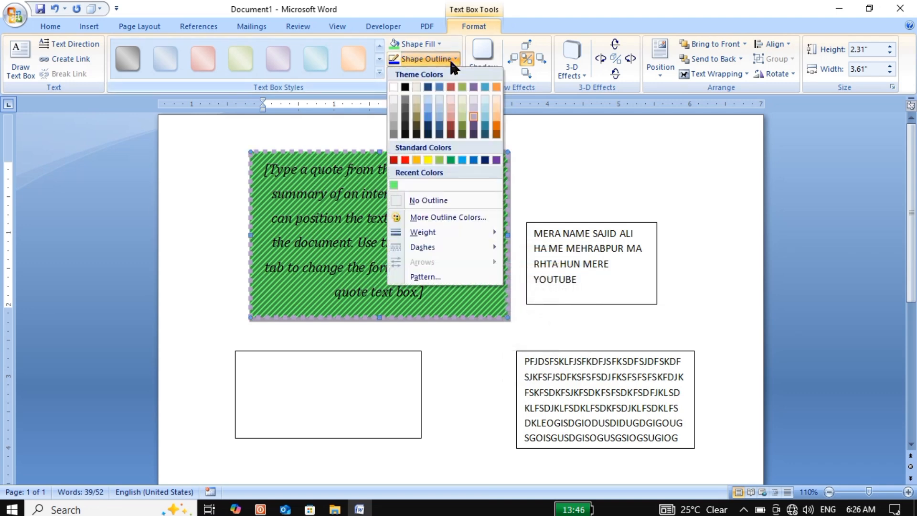
click(405, 87)
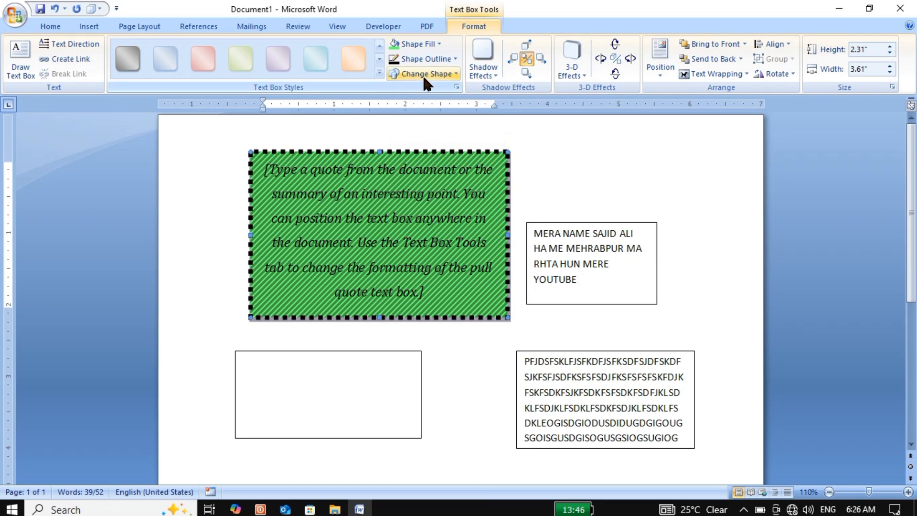
click(454, 59)
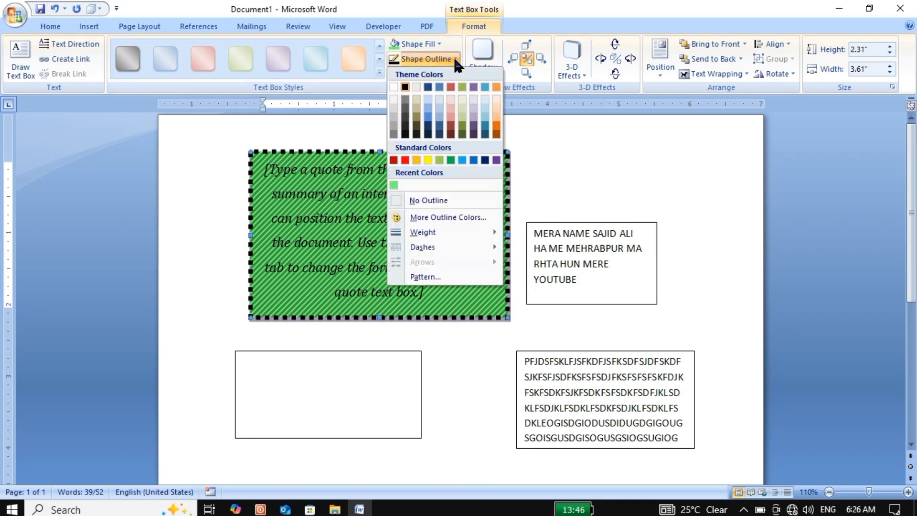
click(456, 60)
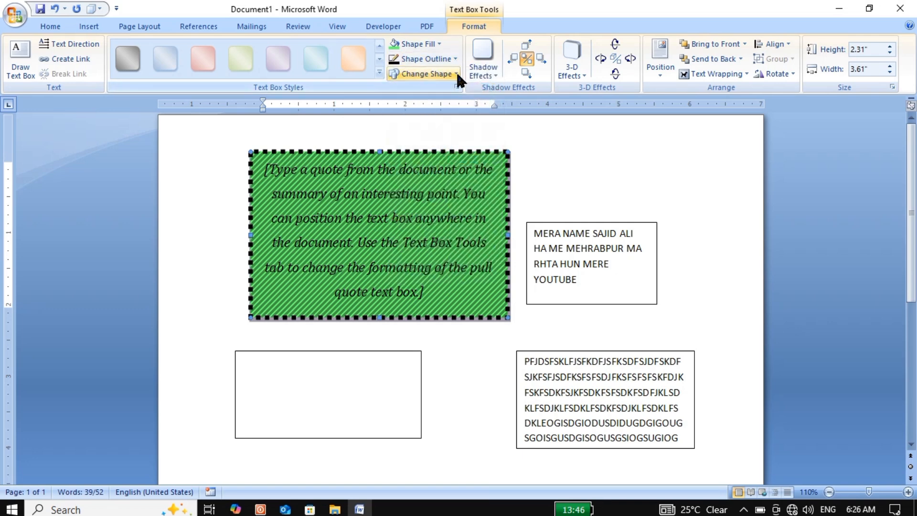
Step: Try the smiley face shape on the pull quote box, and change its shape to a heart
click(456, 72)
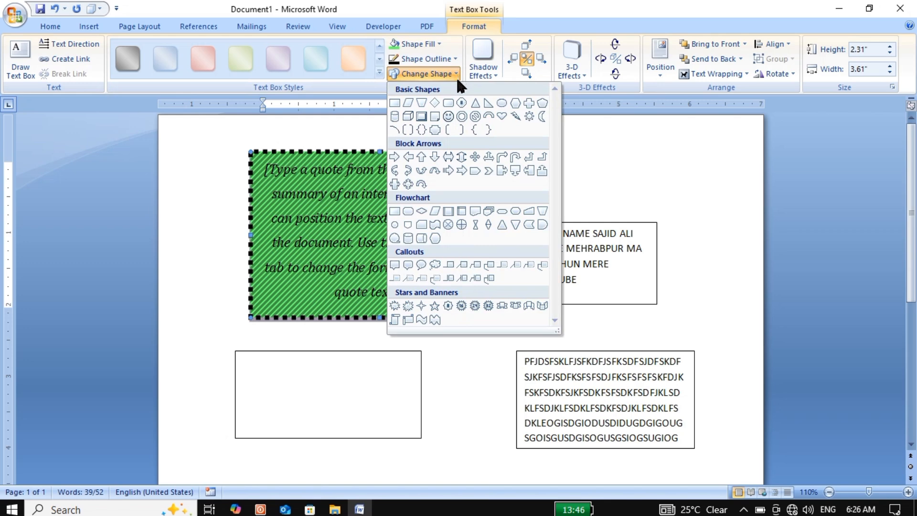
click(448, 116)
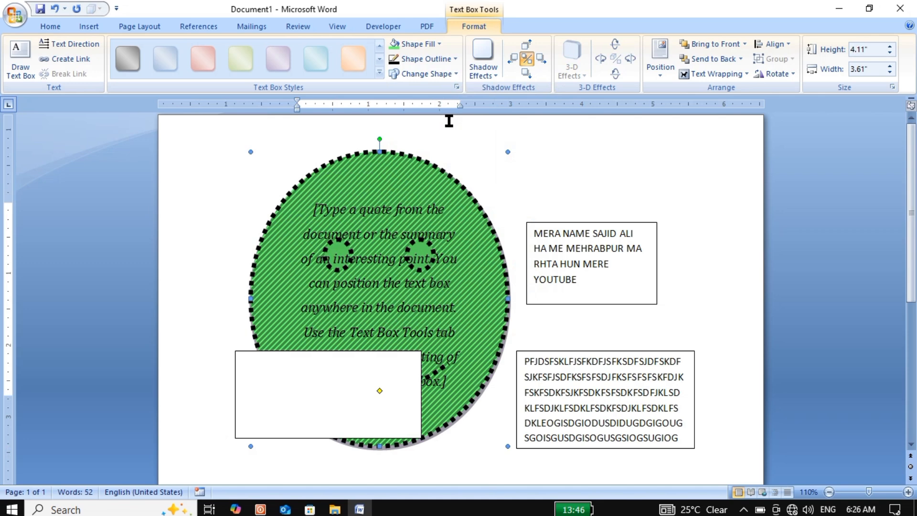
click(454, 71)
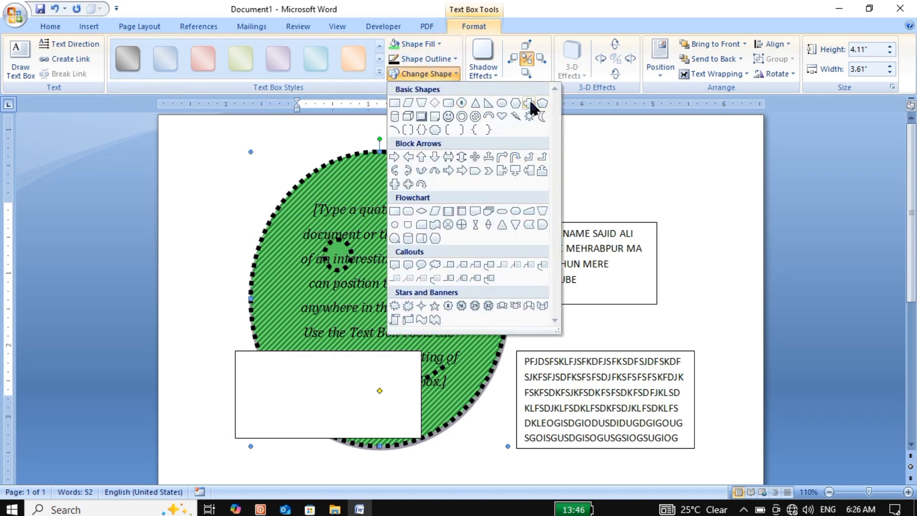
click(502, 117)
key(Escape)
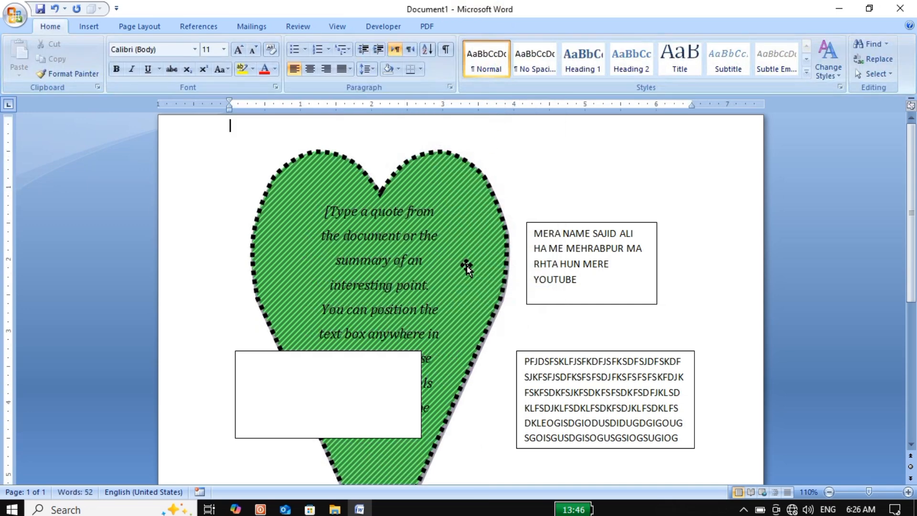
Step: Widen the heart-shaped box to about 4.95" and apply the first perspective shadow style to it
click(496, 310)
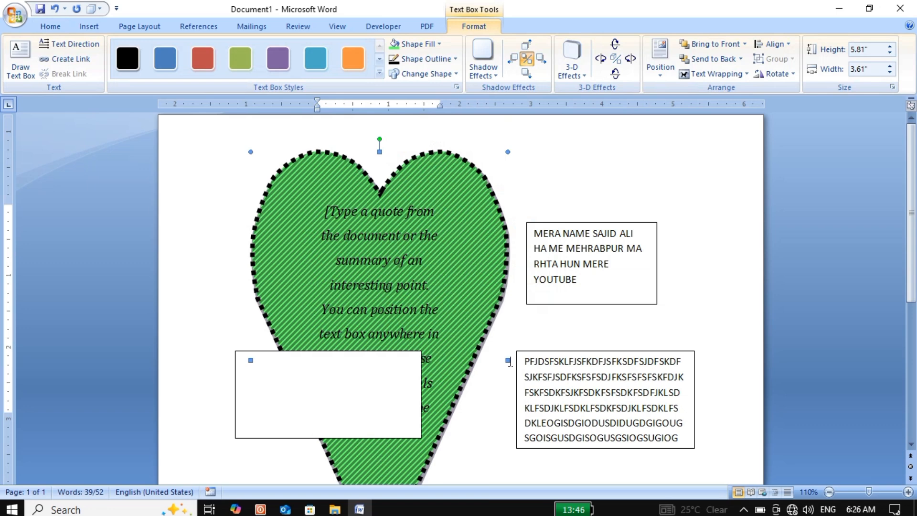
drag(508, 361, 601, 357)
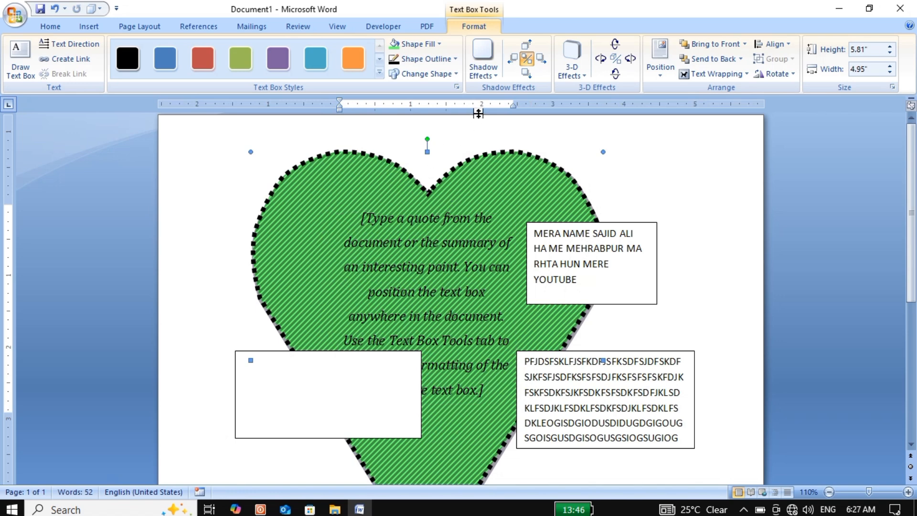
click(494, 73)
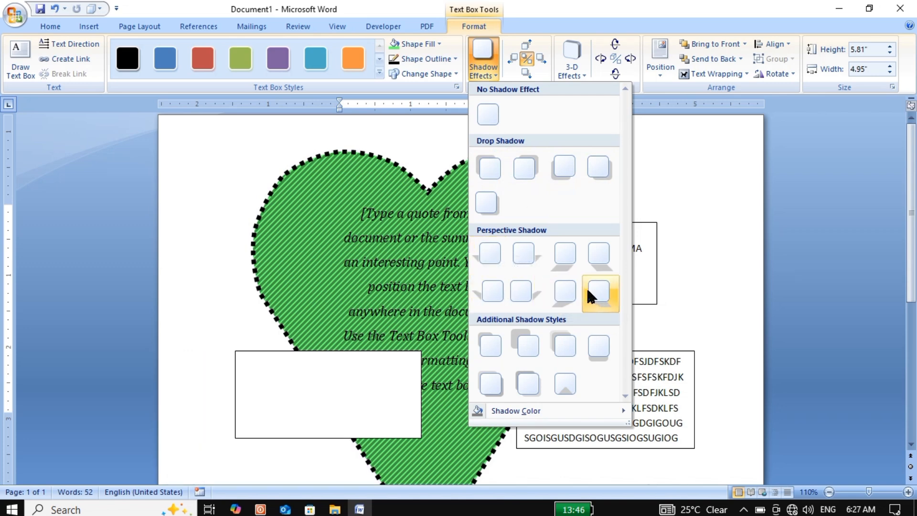
click(490, 250)
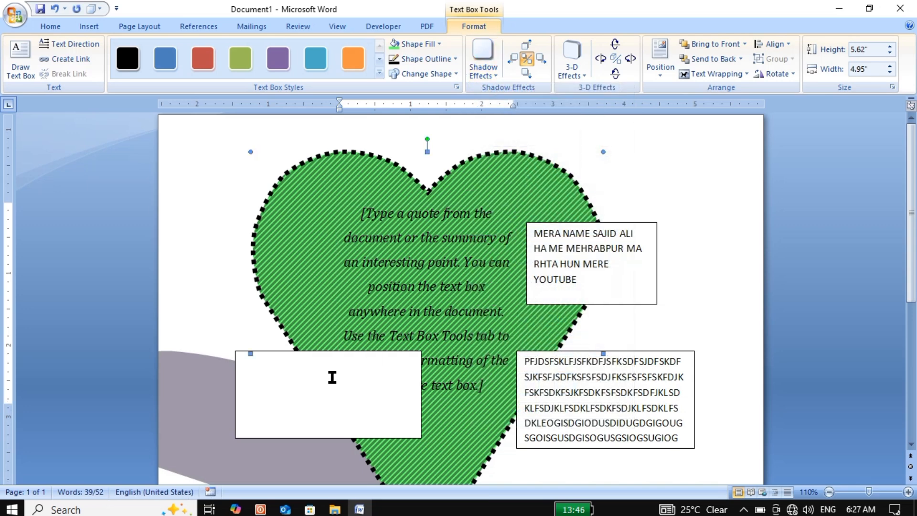
Step: Delete the empty text box overlapping the lower part of the heart
click(317, 379)
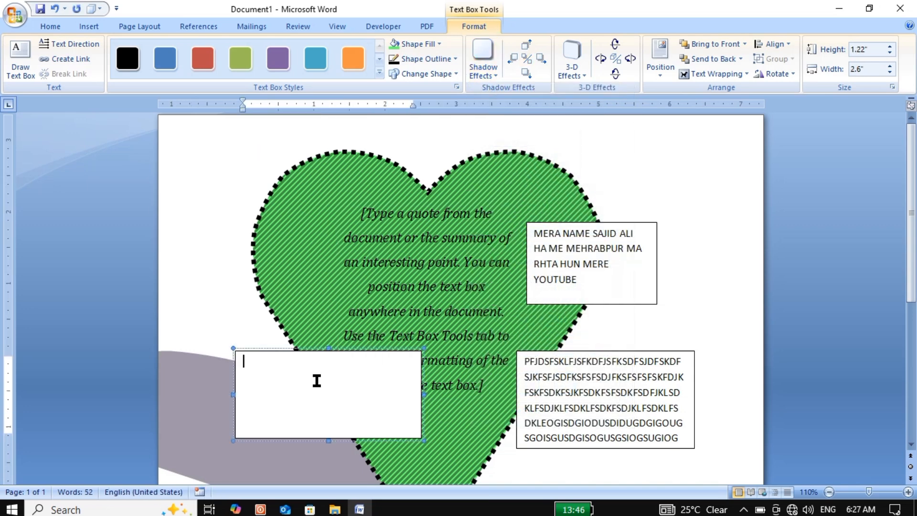
click(283, 355)
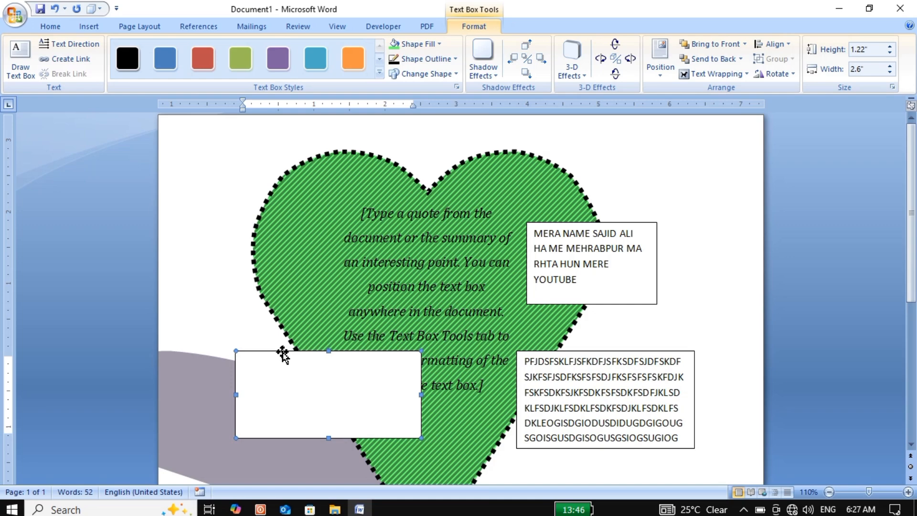
key(Delete)
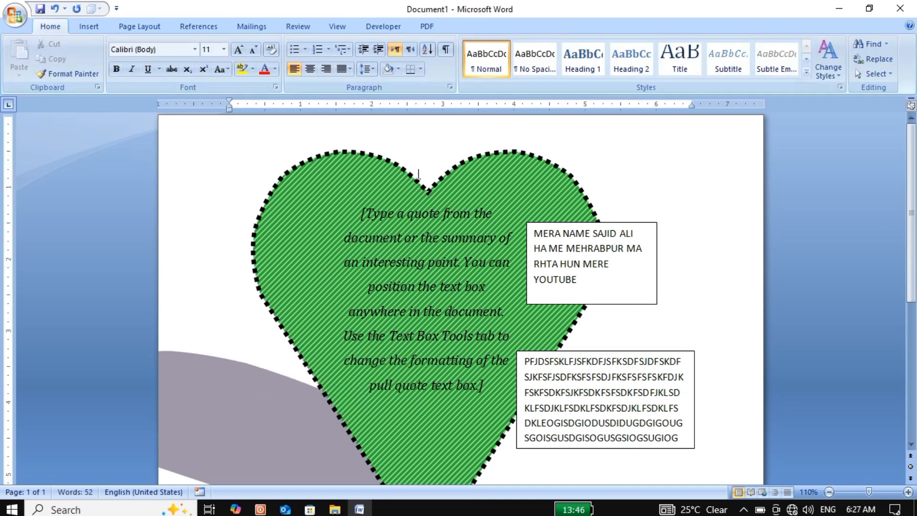
Step: Change the heart's shadow color to a darker shade of the theme blue
click(421, 189)
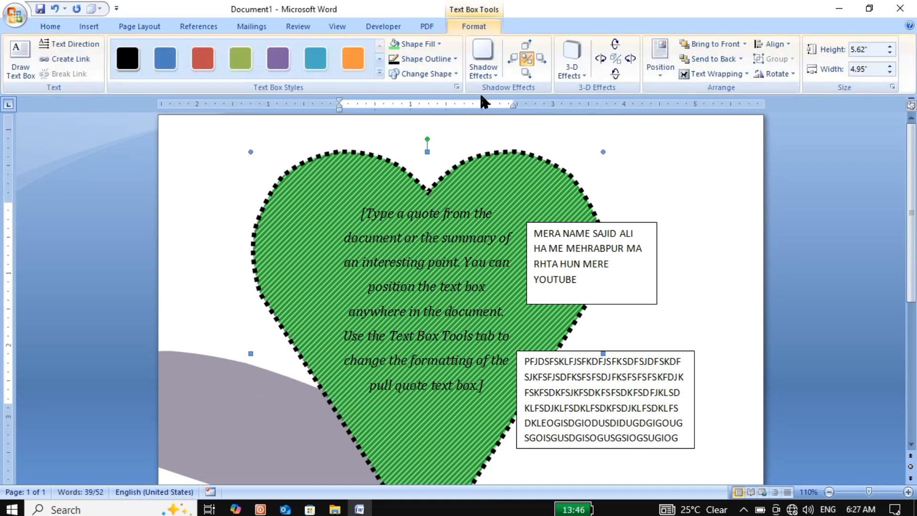
click(491, 72)
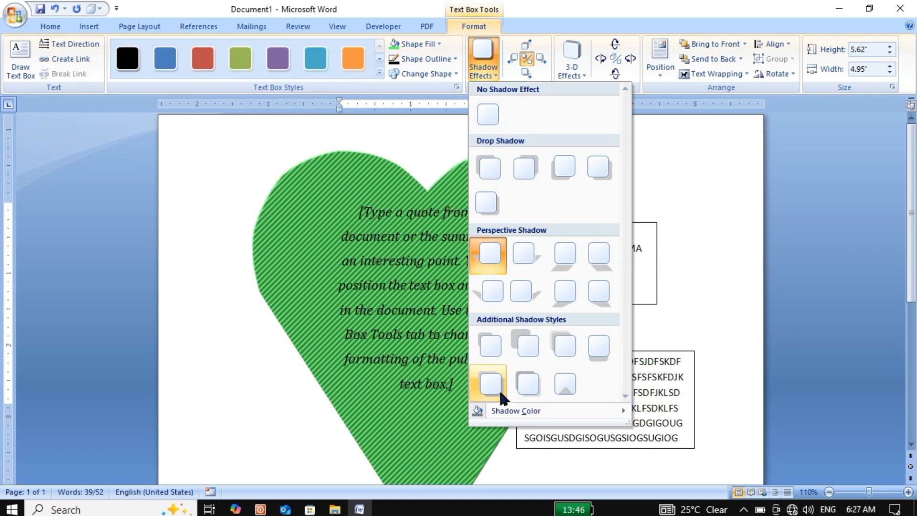
mouse_move(504, 412)
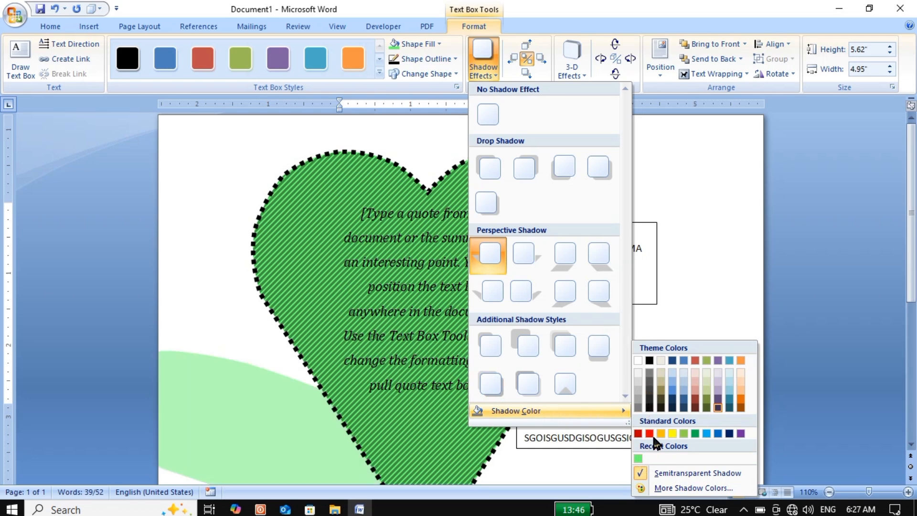
click(682, 399)
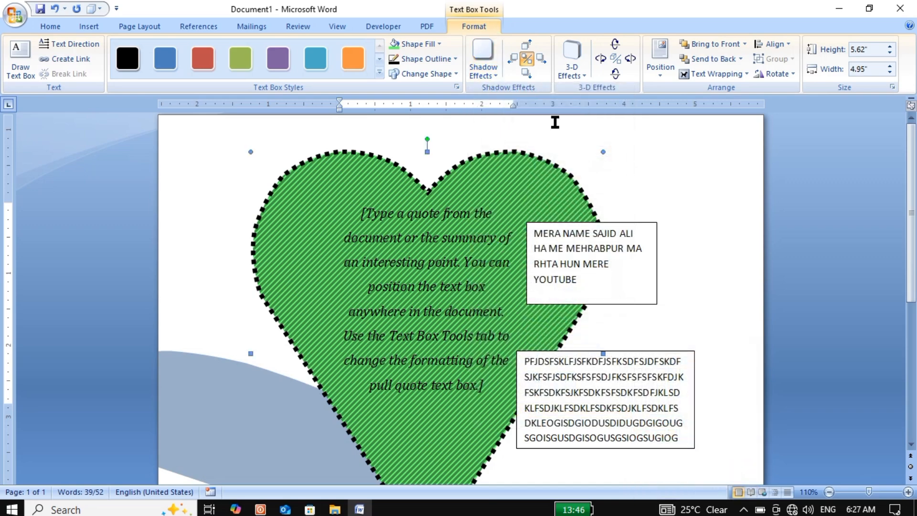
Step: Nudge the heart's shadow up once and to the right four times
click(527, 47)
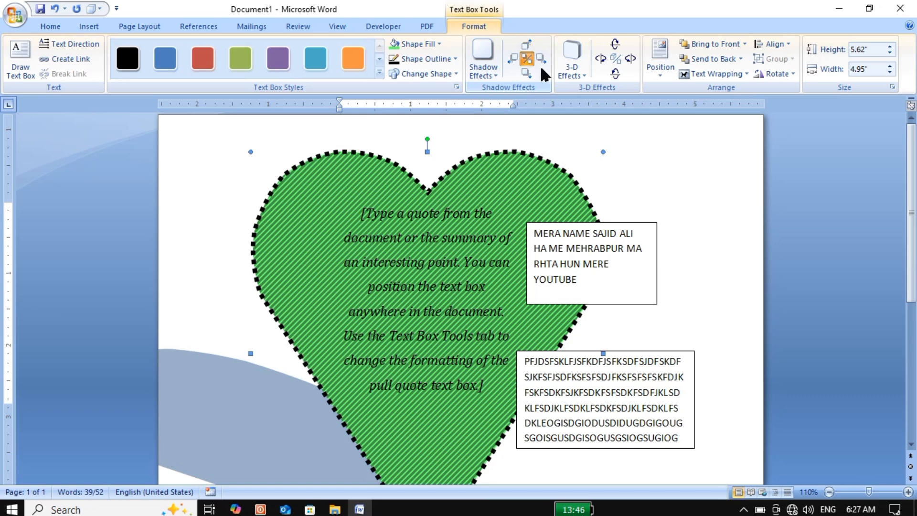
click(541, 60)
click(541, 60)
click(541, 60)
click(541, 60)
click(542, 61)
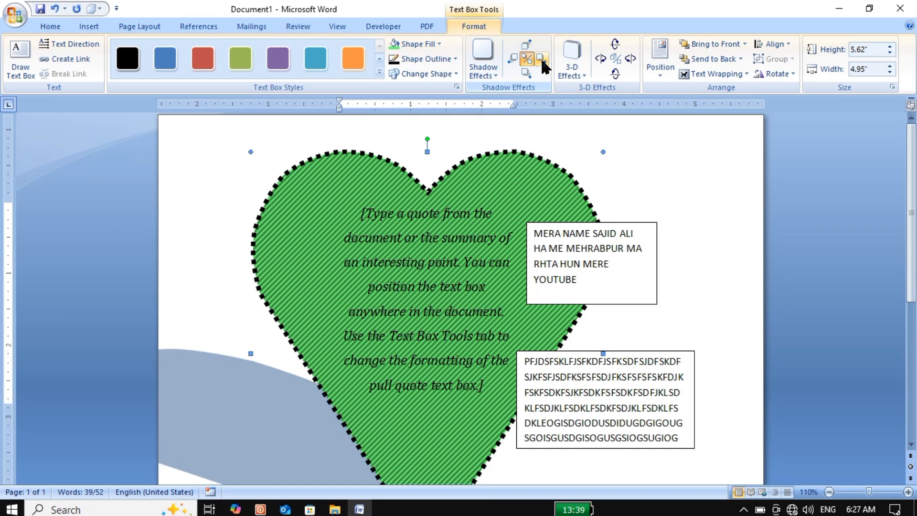
click(542, 60)
click(541, 60)
Step: Apply the second parallel 3-D effect to the heart and set its 3-D color to standard red
click(572, 59)
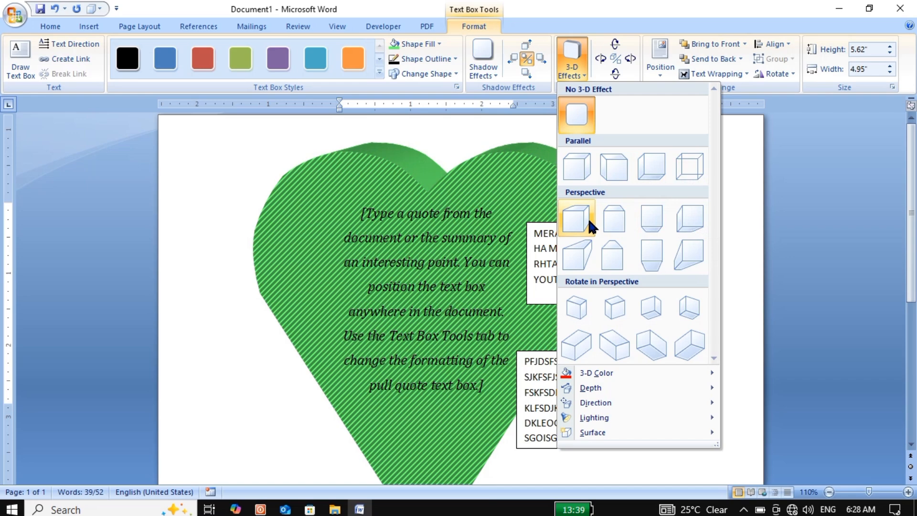
click(603, 163)
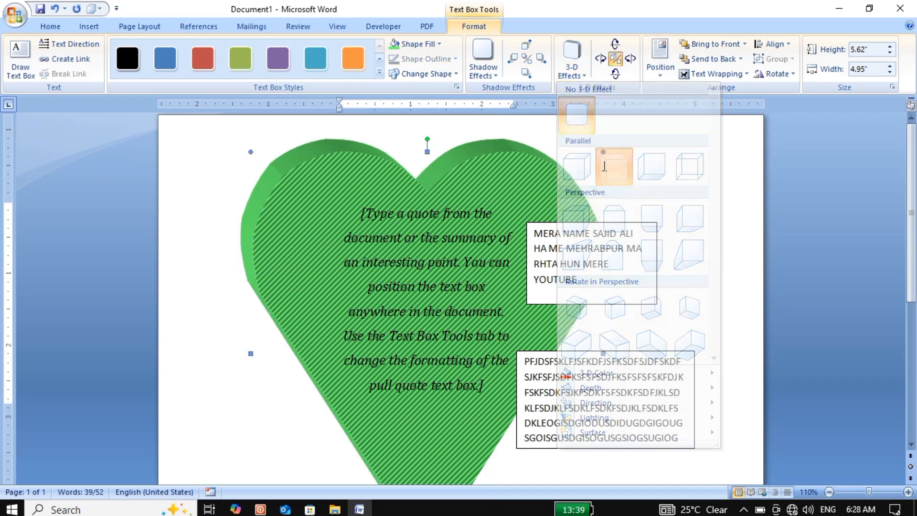
click(585, 74)
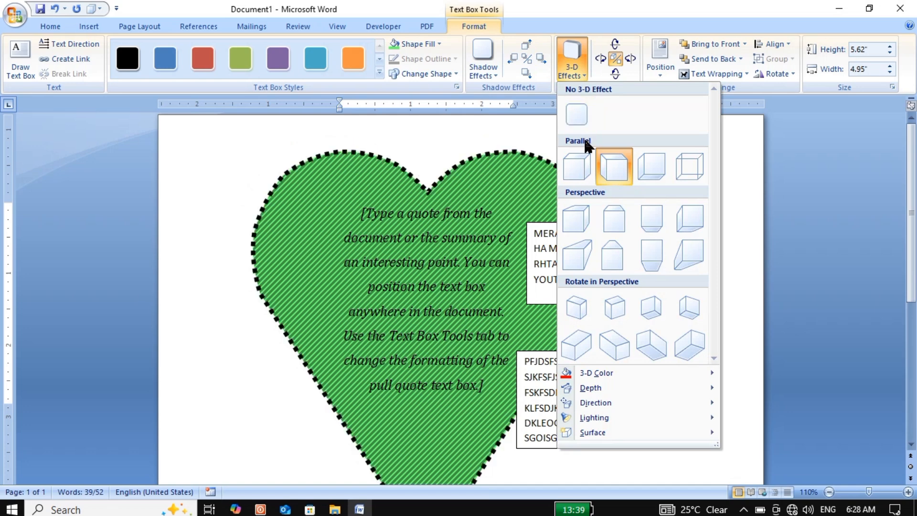
mouse_move(670, 370)
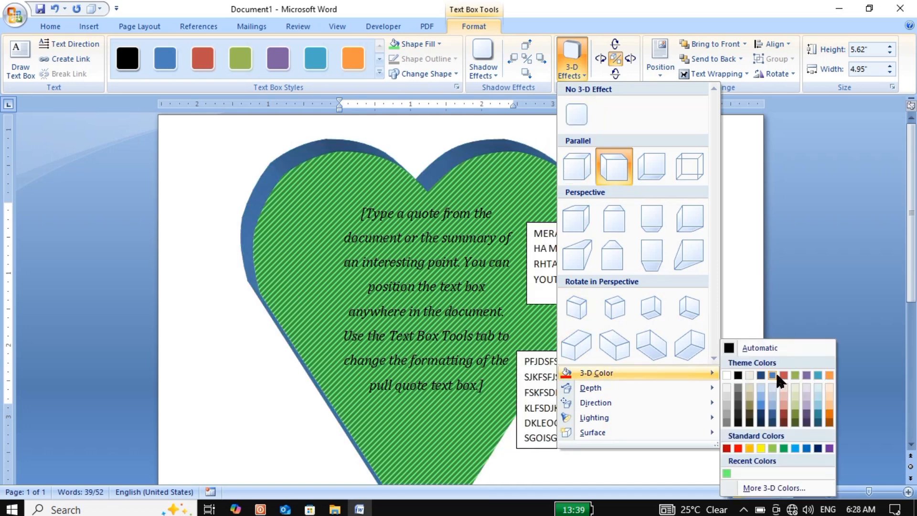
click(737, 448)
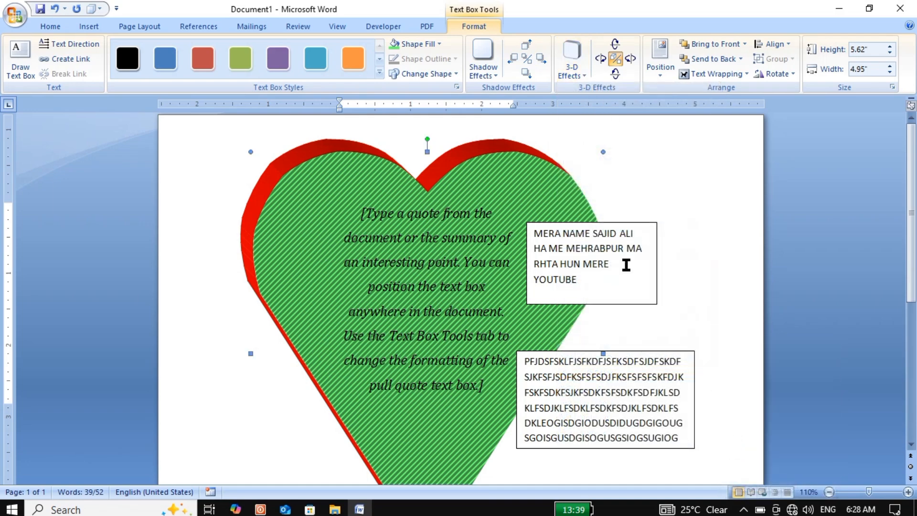
Step: Set the depth of the heart's 3-D effect to 72 pt
click(583, 71)
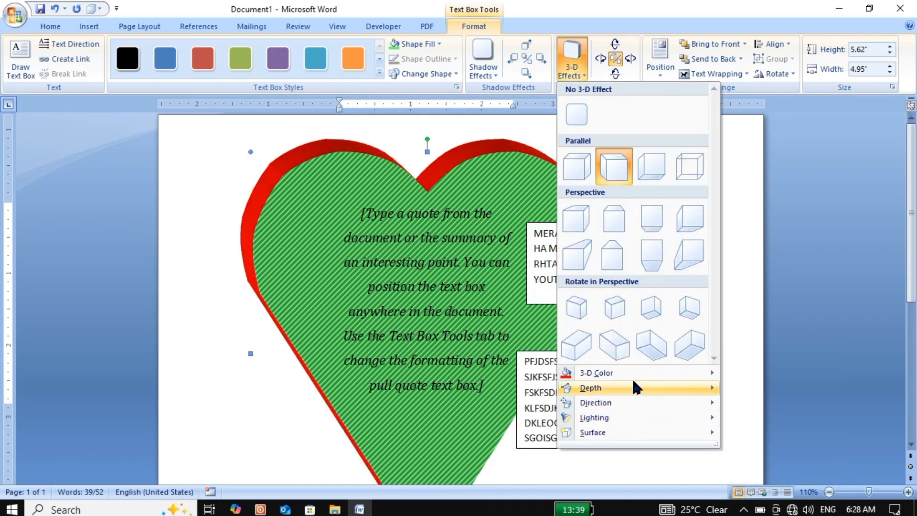
mouse_move(631, 387)
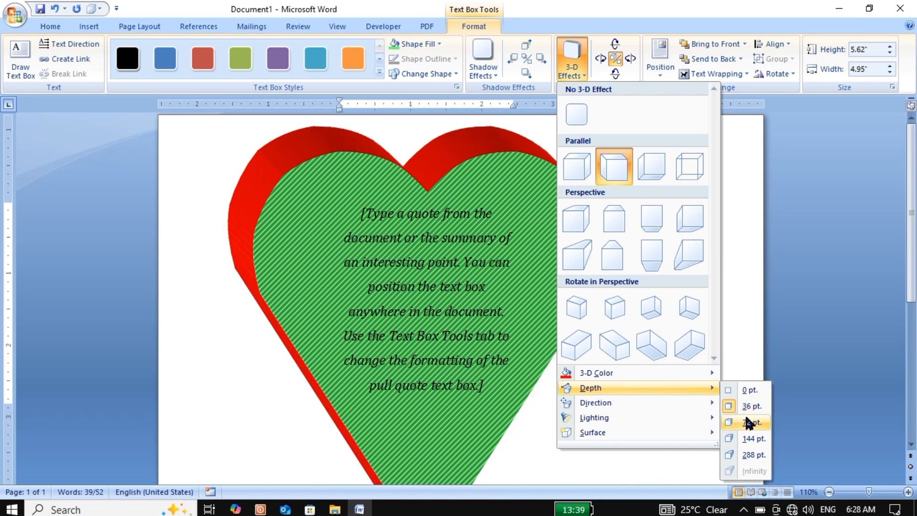
click(749, 422)
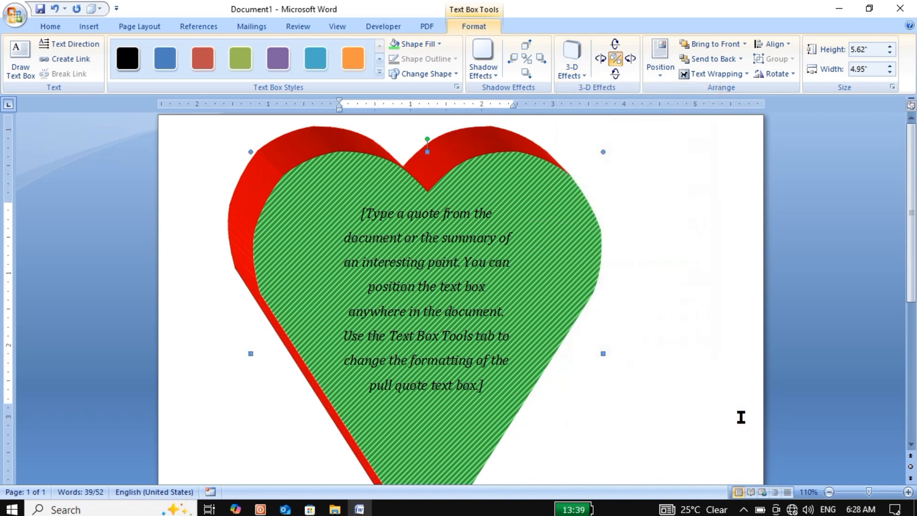
Step: Preview other directions for the heart's 3-D effect and set its lighting direction to the center front light
click(569, 69)
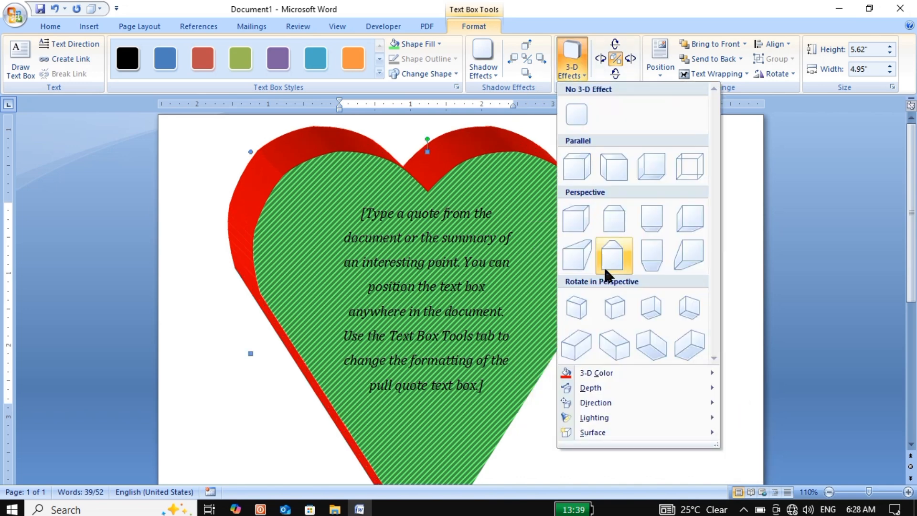
mouse_move(624, 404)
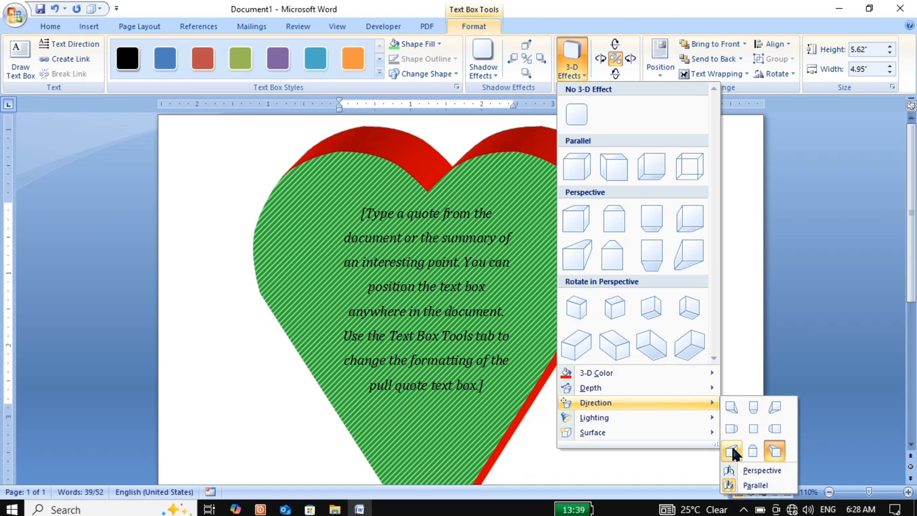
click(732, 479)
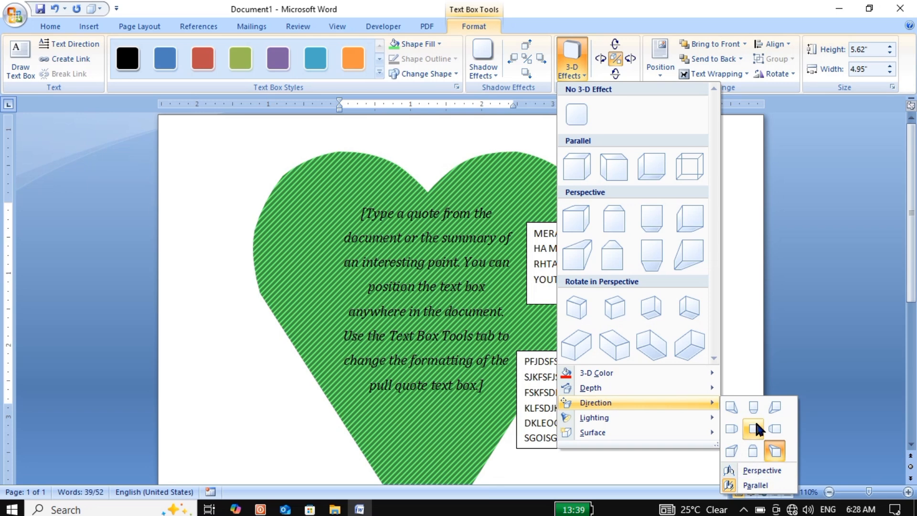
mouse_move(693, 423)
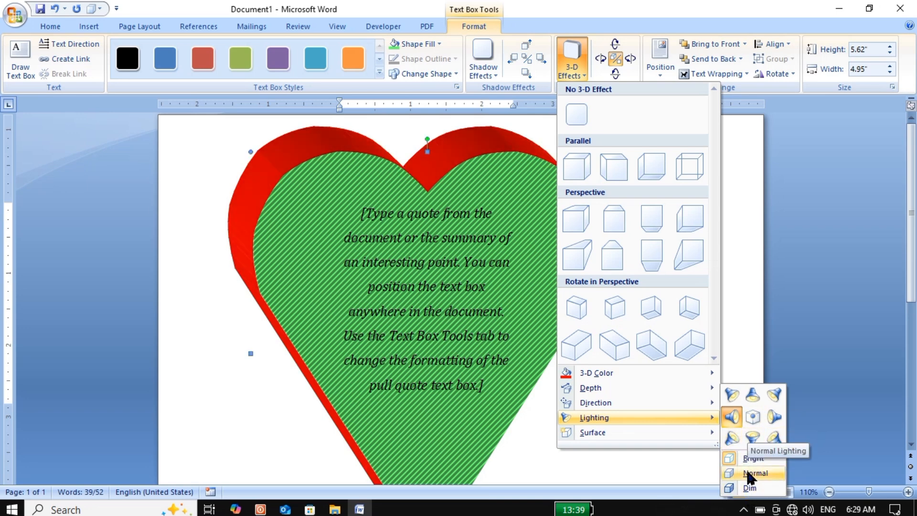
click(752, 422)
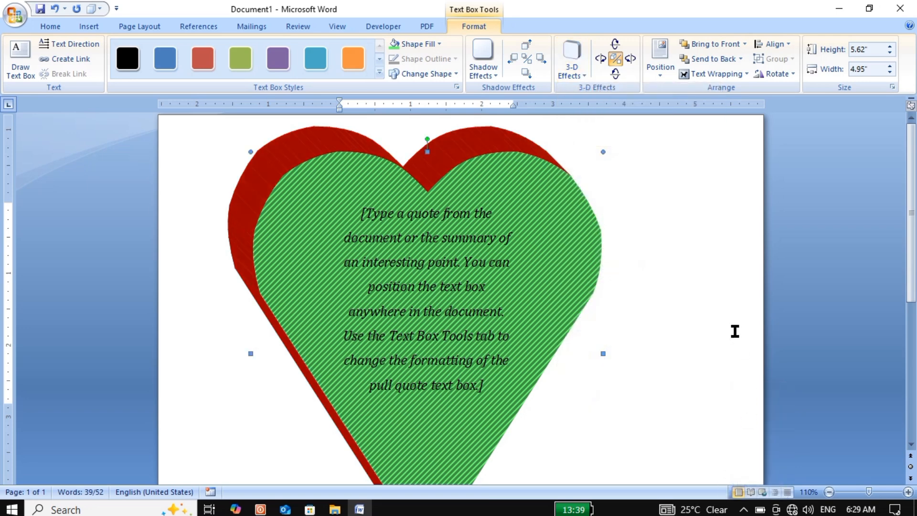
Step: Shrink the heart proportionally to about 1.87" high and 1.68" wide, keeping its upper-left corner in place
click(658, 74)
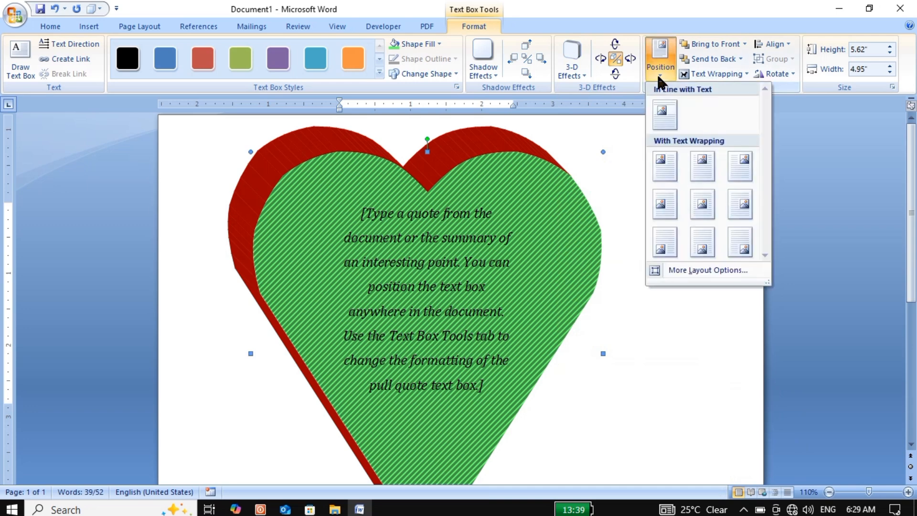
click(657, 73)
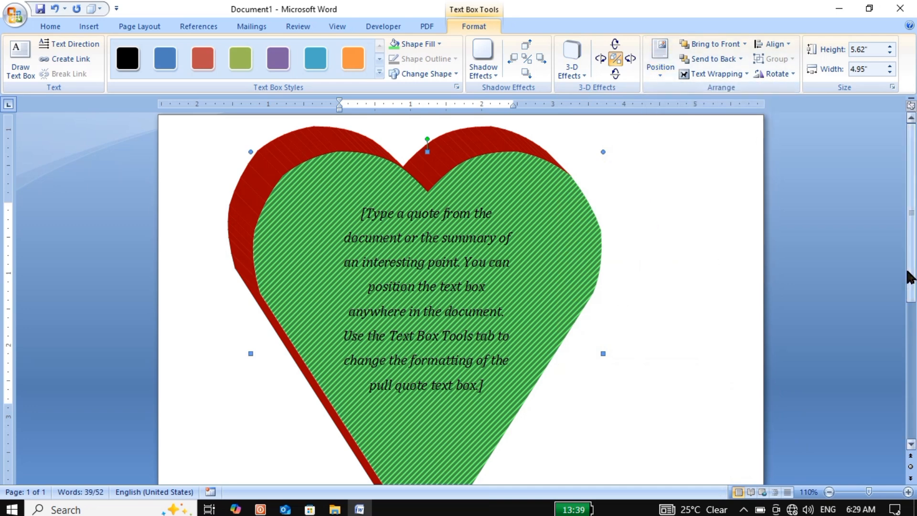
scroll(906, 284, down, 4)
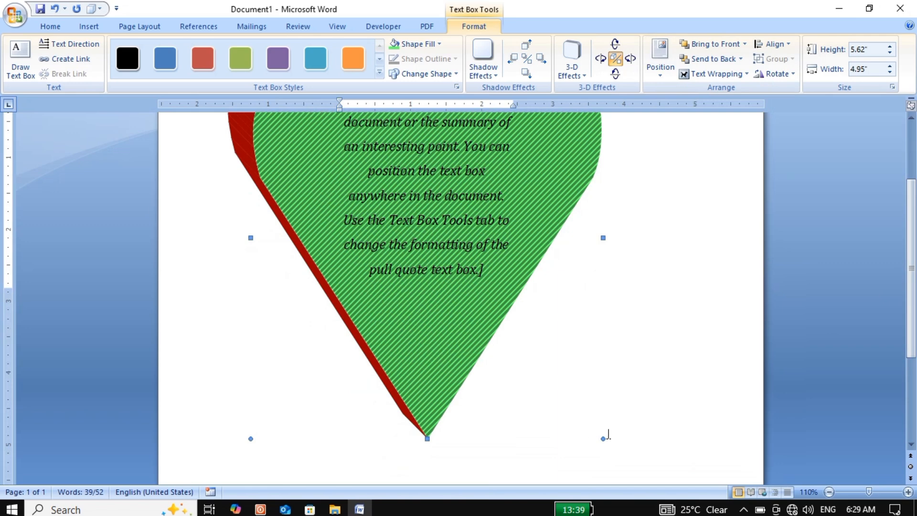
drag(604, 439, 369, 170)
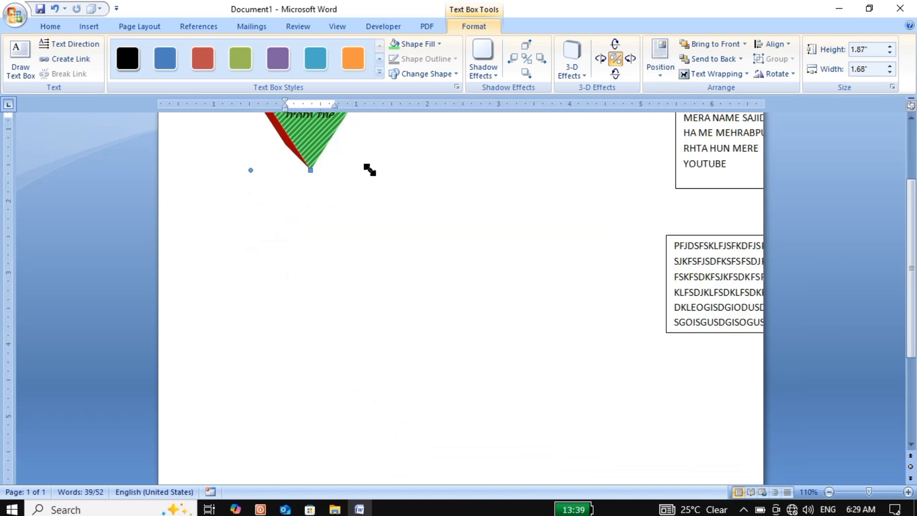
scroll(913, 286, up, 4)
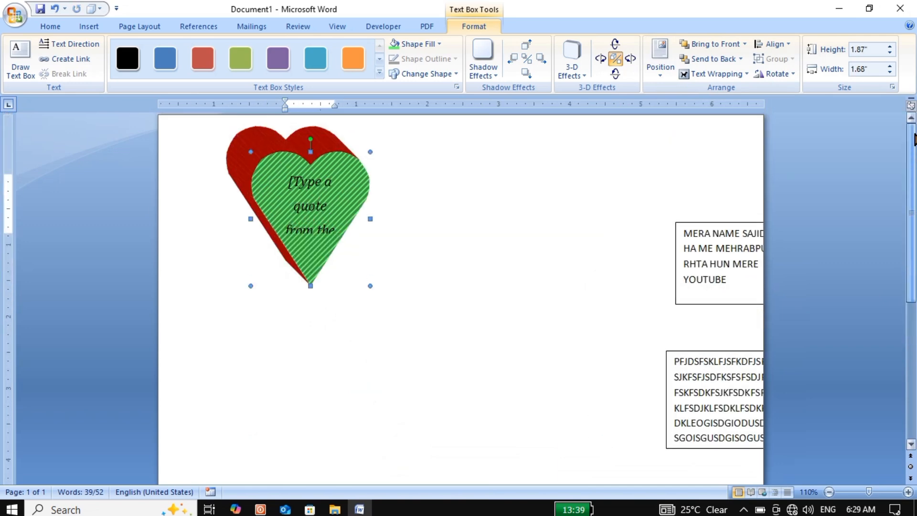
Step: Generate ten paragraphs of sample body text beside the heart with =RAND(10)
click(421, 174)
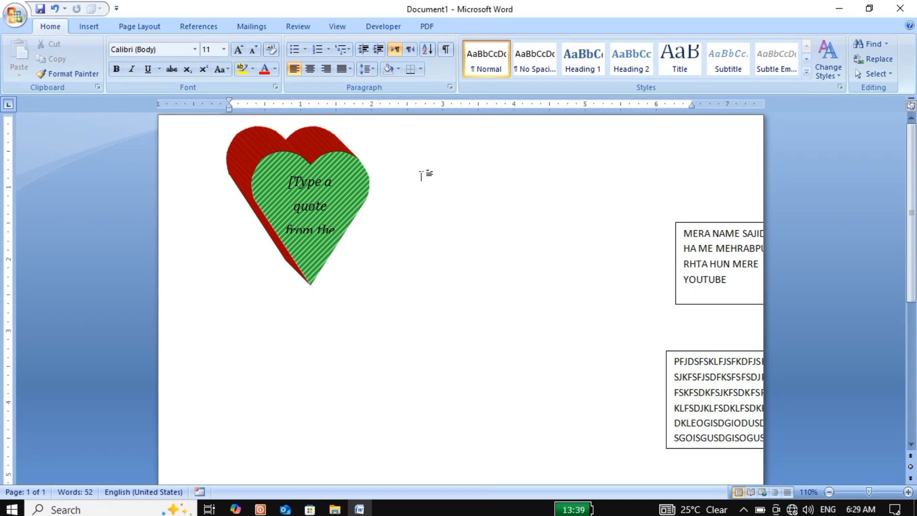
text(=RAND(10))
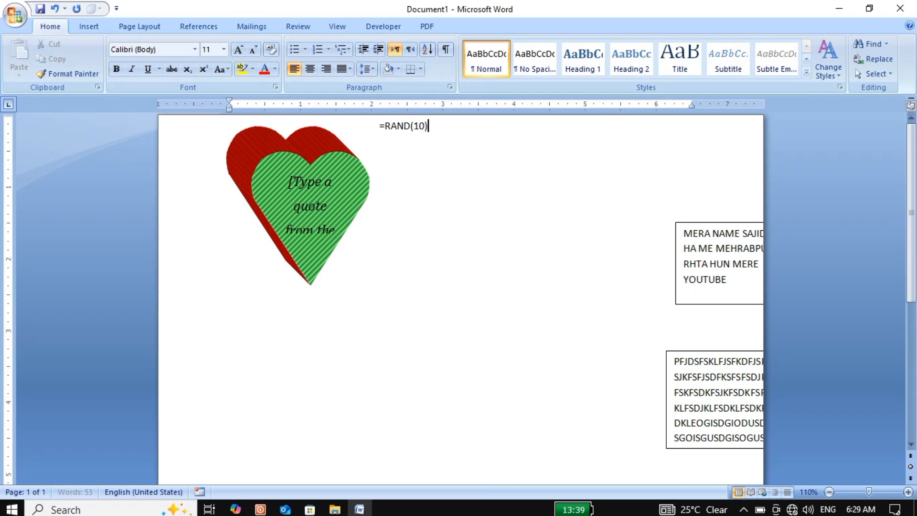
key(Return)
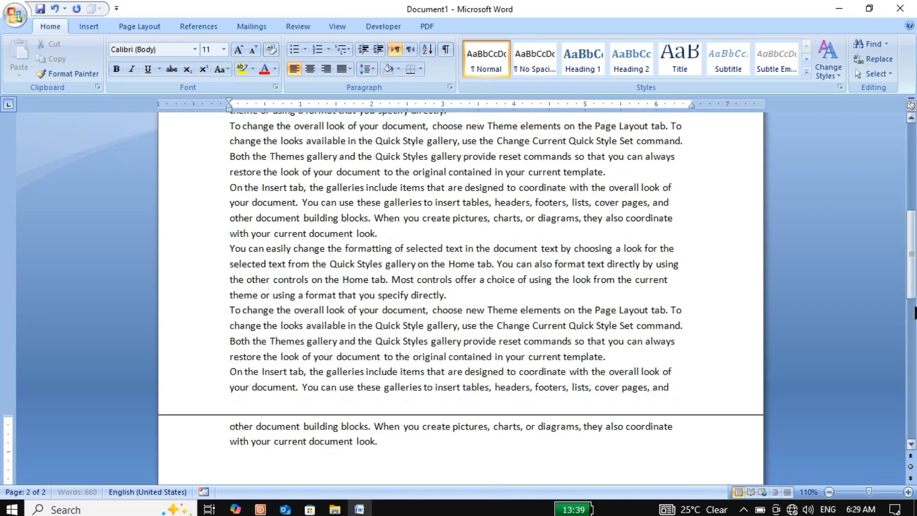
drag(913, 260, 914, 165)
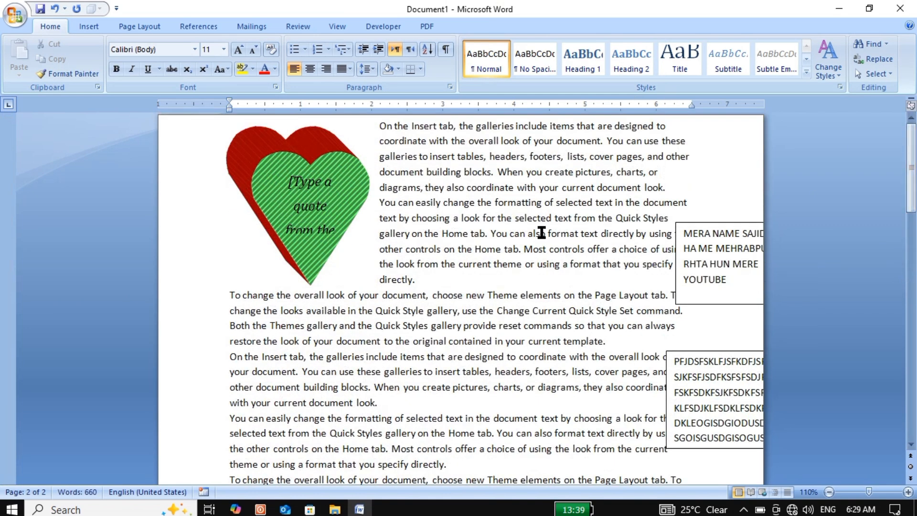
Step: Position the heart within the body text with square text wrapping and clear the letter inside it
click(261, 167)
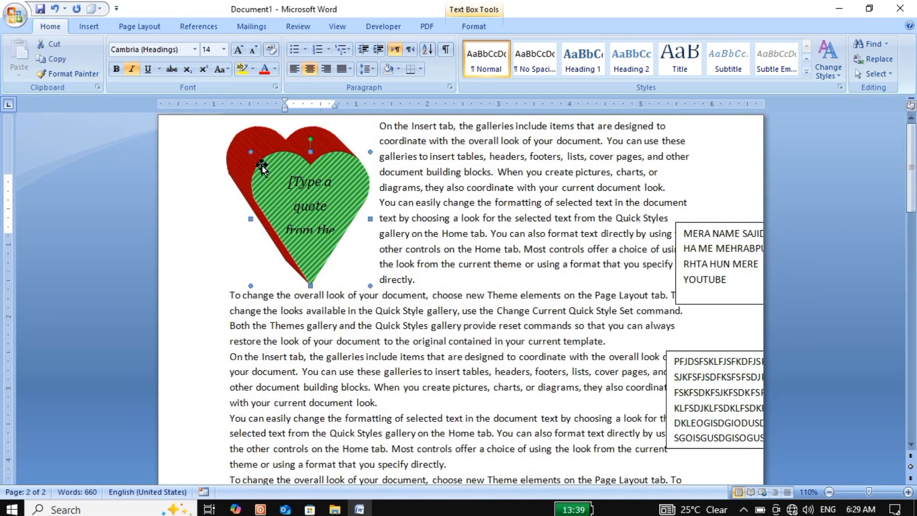
click(485, 26)
click(664, 68)
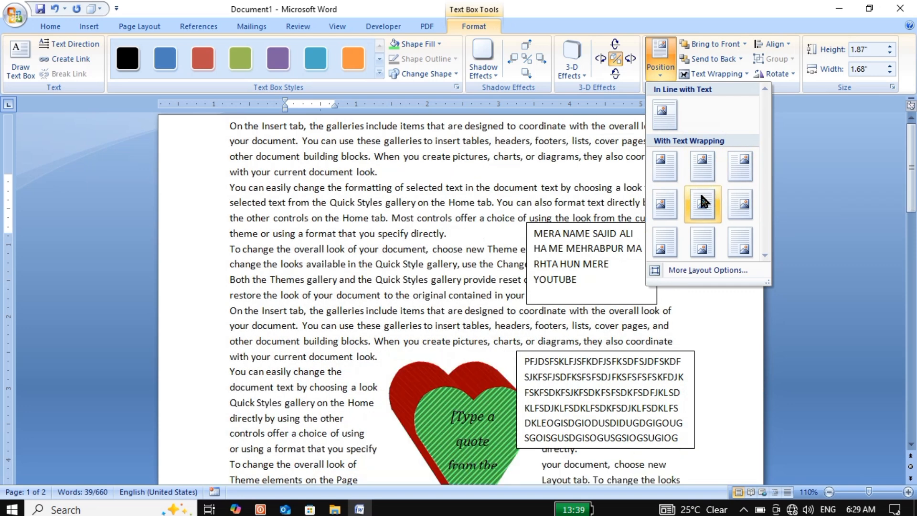
click(661, 206)
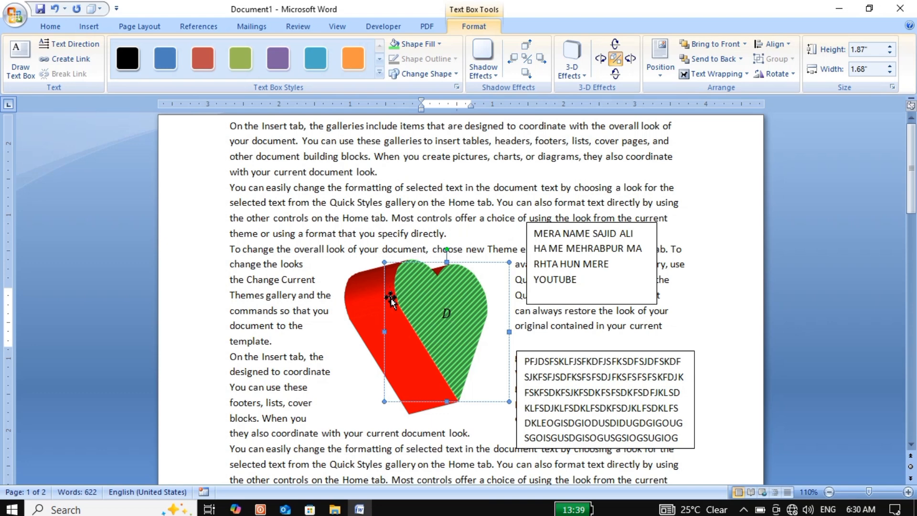
key(BackSpace)
key(Escape)
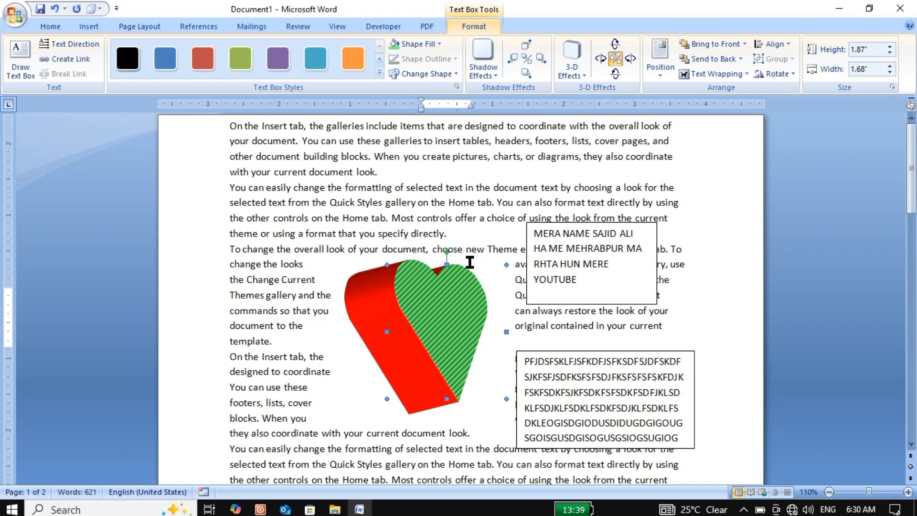
Step: Duplicate the heart in the orange text box style and send the duplicate to the back
key(ctrl+d)
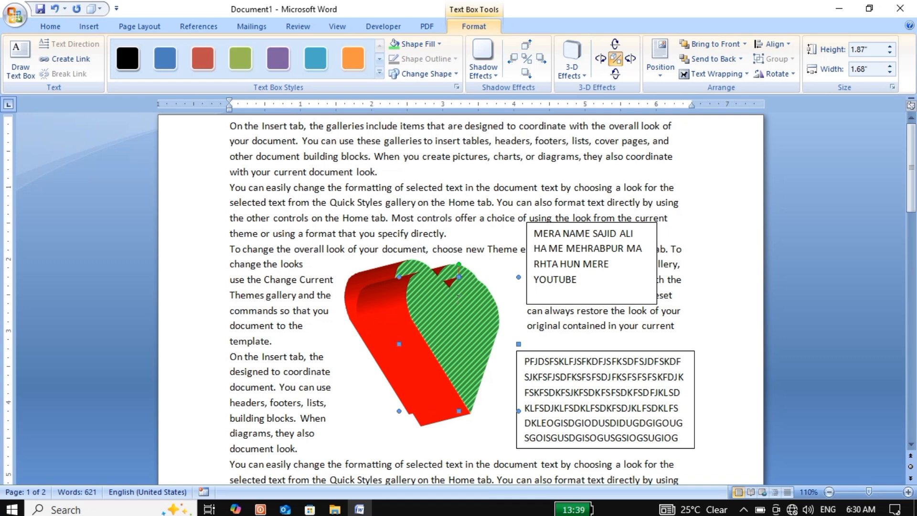
click(352, 62)
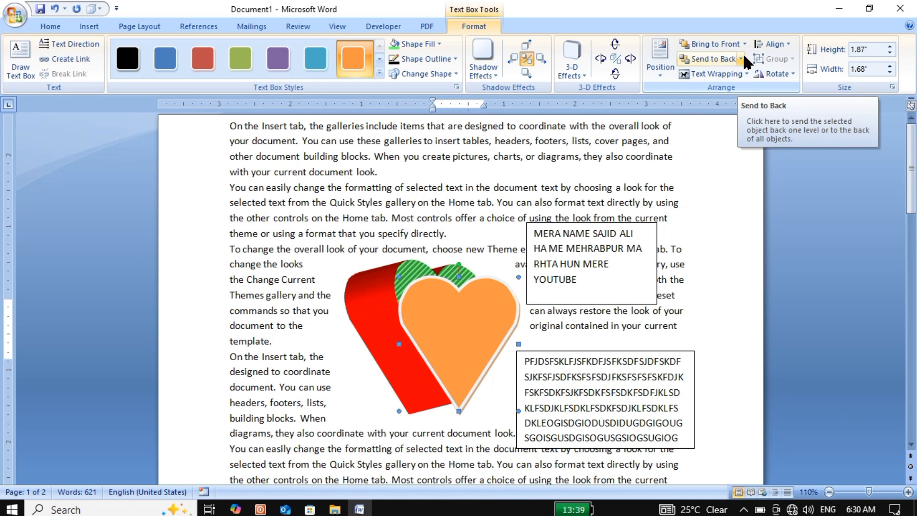
click(742, 57)
click(707, 60)
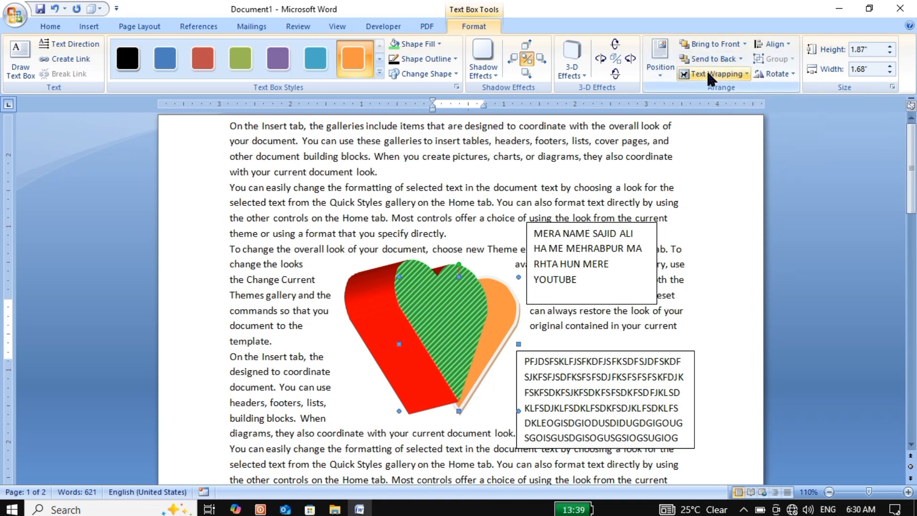
Step: Set the orange heart's text wrapping to Behind Text, and delete that heart
click(707, 73)
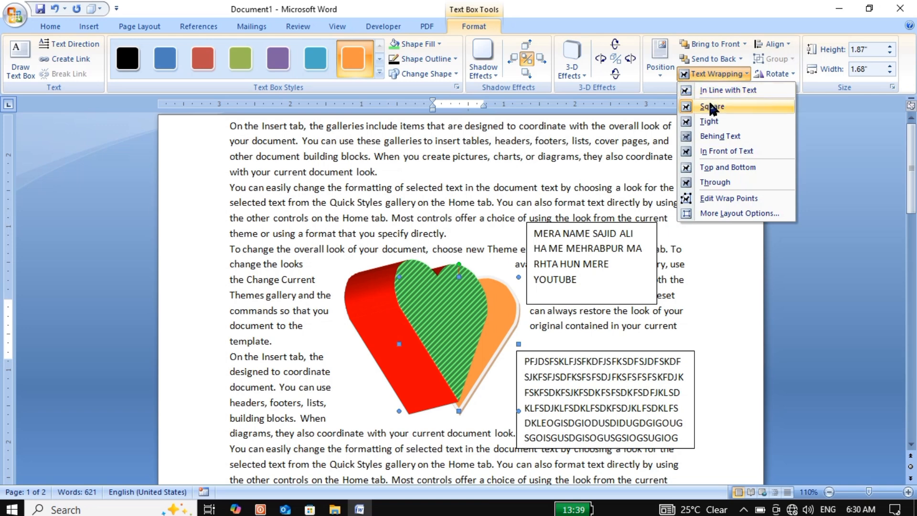
click(709, 137)
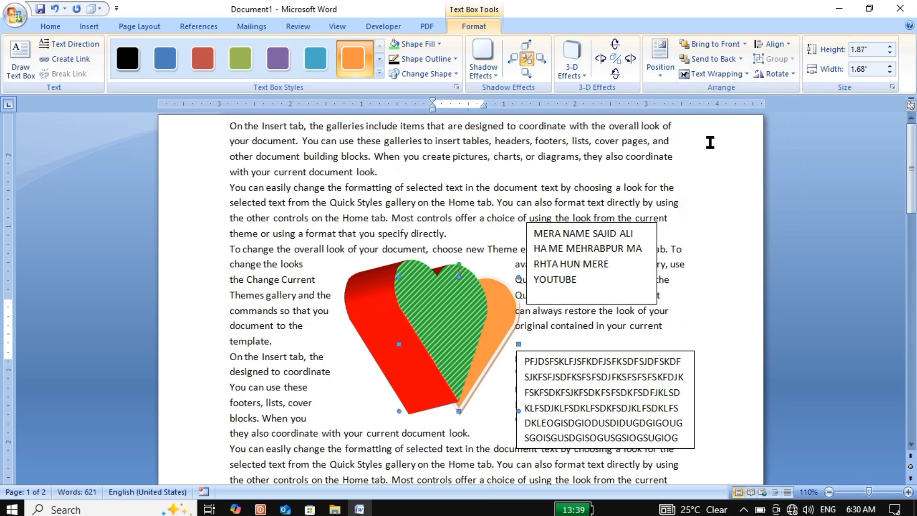
key(Delete)
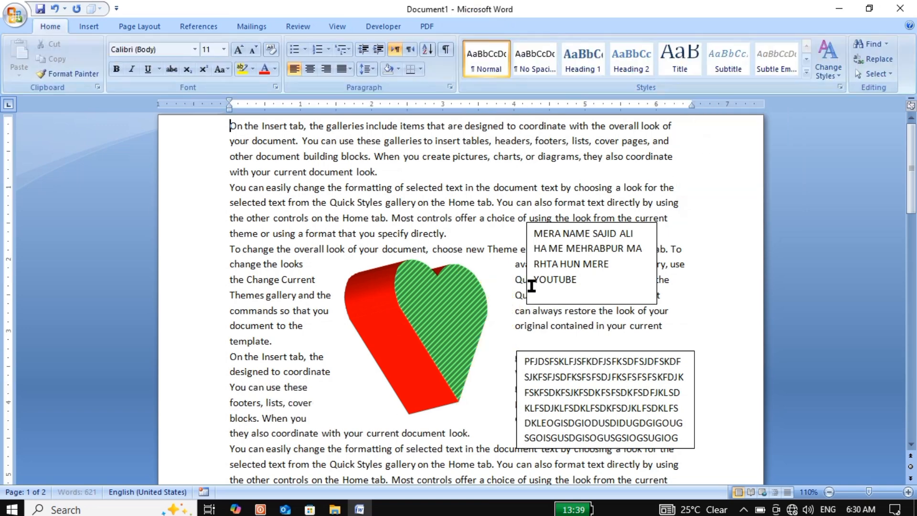
Step: Set the green heart's text wrapping to Behind Text
click(409, 340)
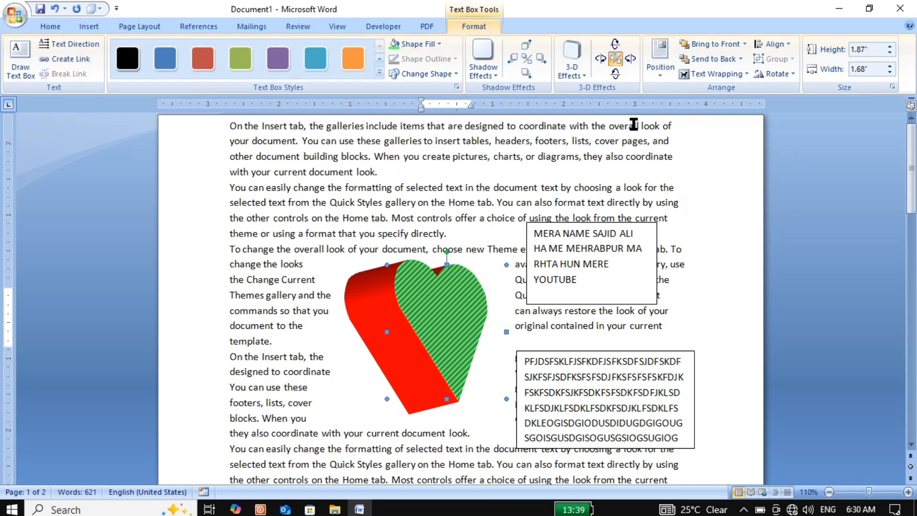
click(746, 72)
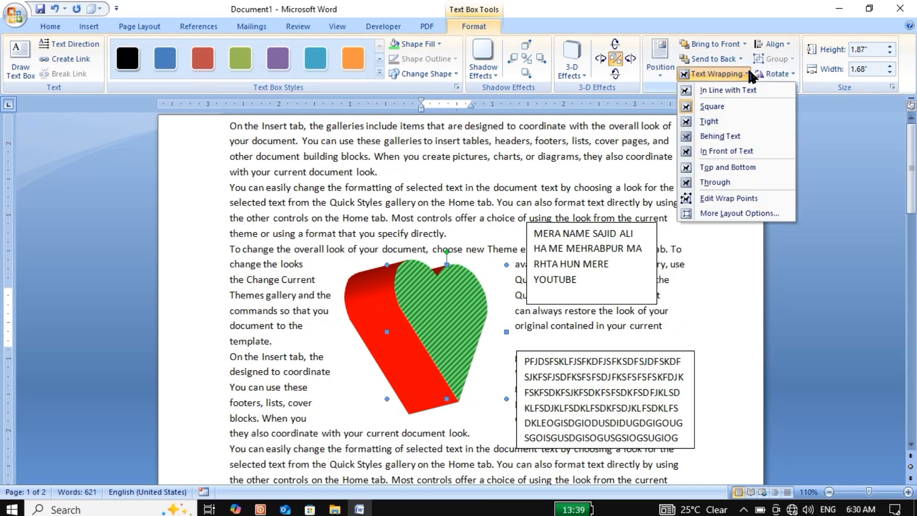
click(717, 135)
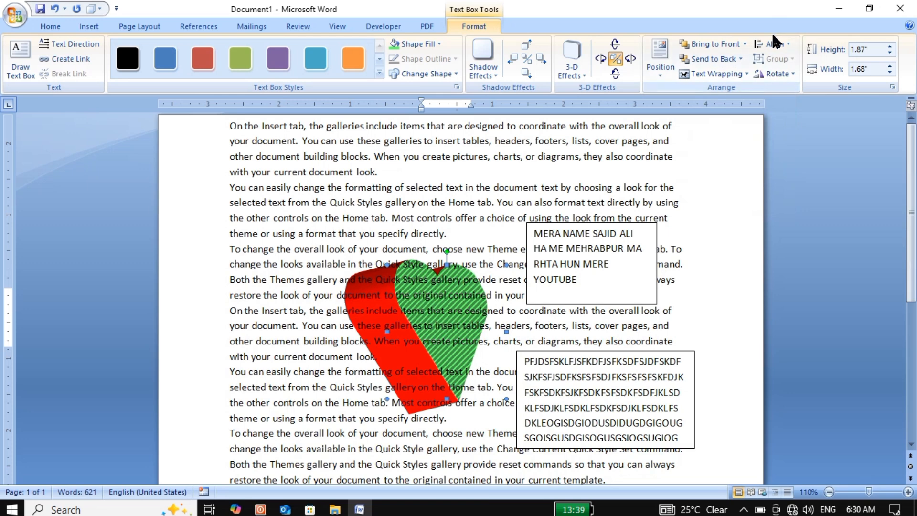
Step: Center the heart horizontally between the margins, try bottom alignment, and align it to the top margin
click(774, 44)
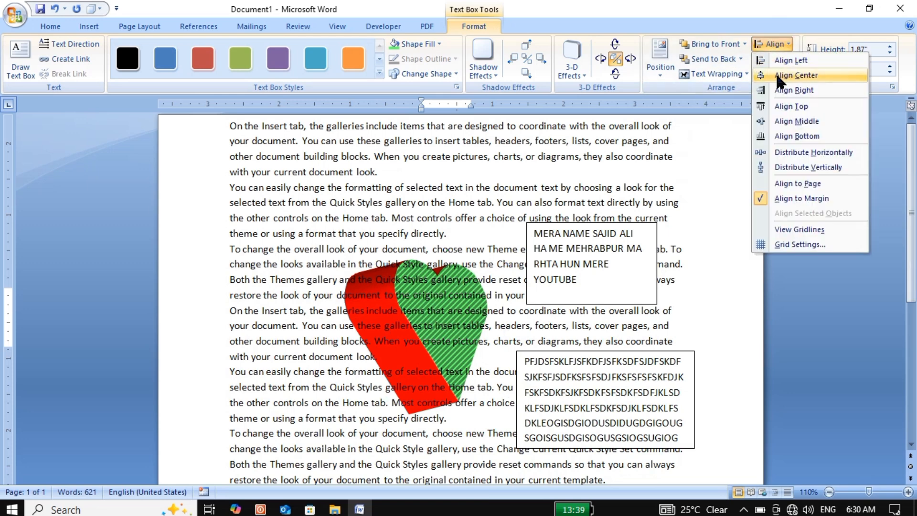
click(776, 73)
click(781, 42)
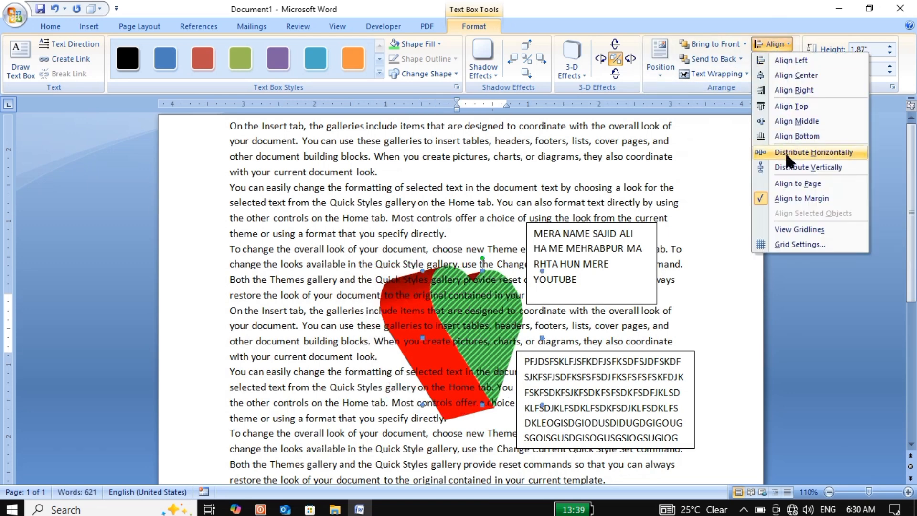
click(785, 134)
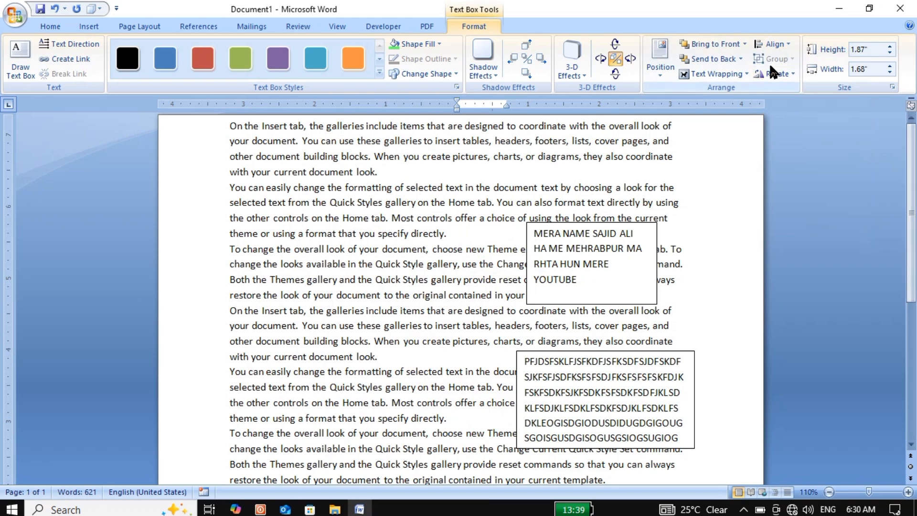
click(778, 42)
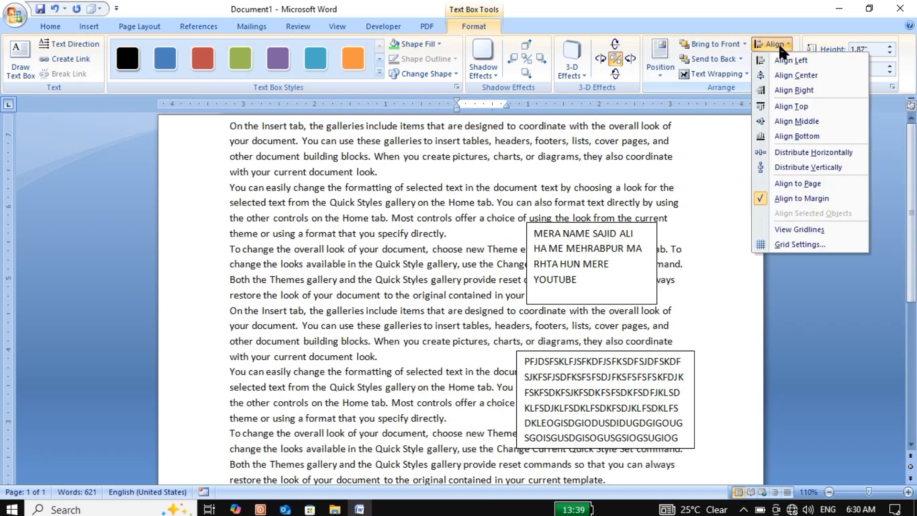
click(781, 108)
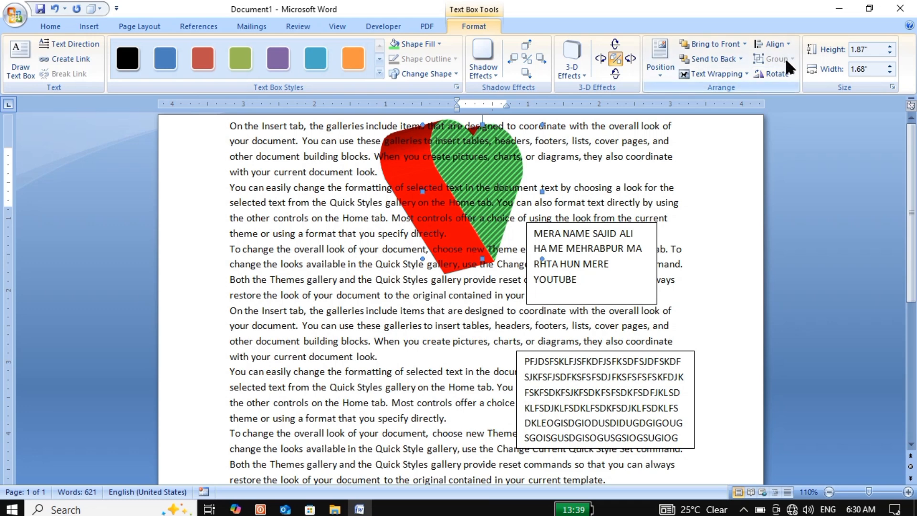
Step: Flip the heart vertically and increase its height to 1.9"
click(785, 73)
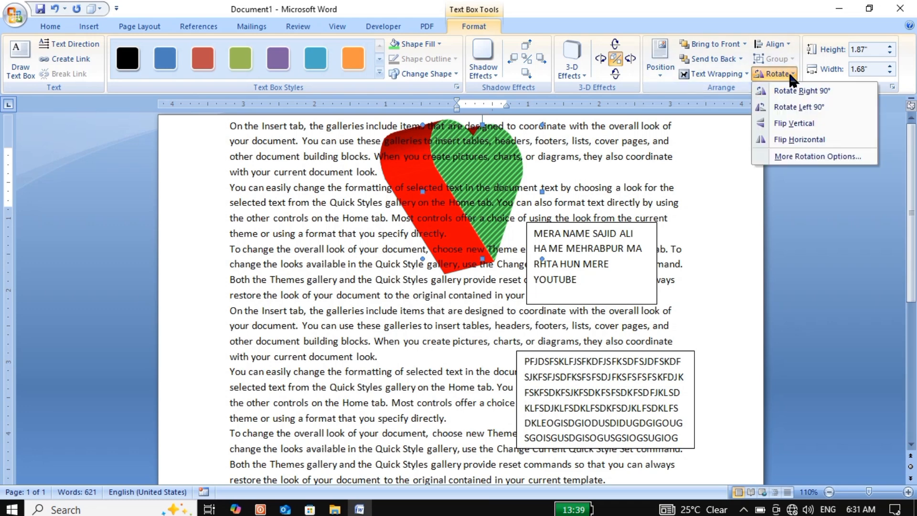
click(800, 123)
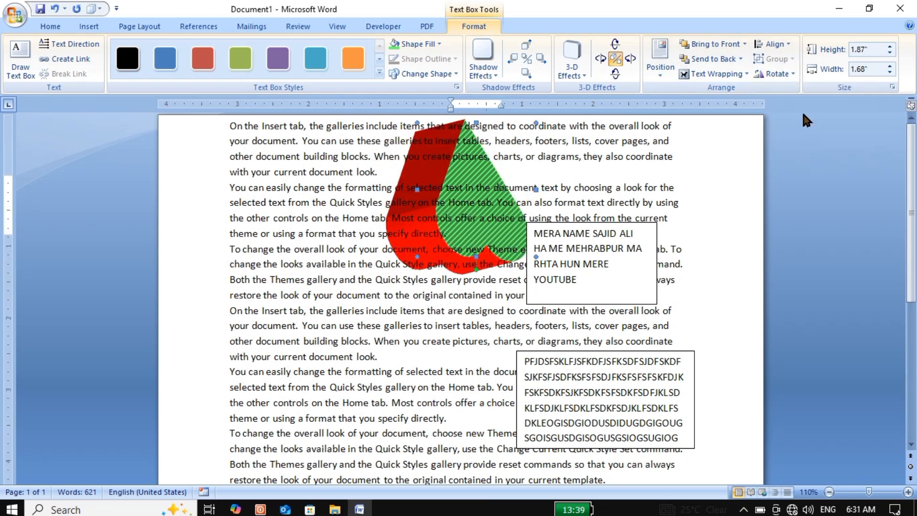
click(888, 46)
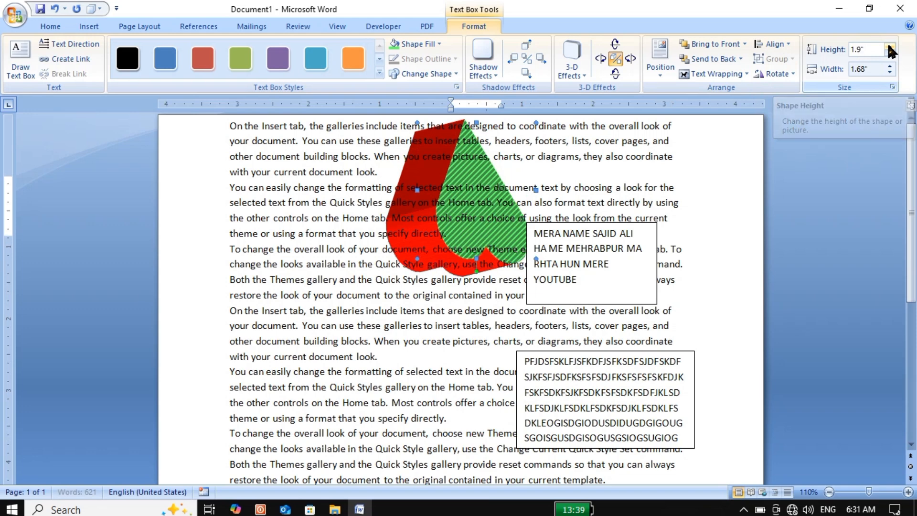
Step: Enlarge the green heart to a height of 2.6" and a width of 3.5"
click(889, 46)
click(888, 47)
click(889, 47)
click(888, 47)
click(889, 46)
click(888, 47)
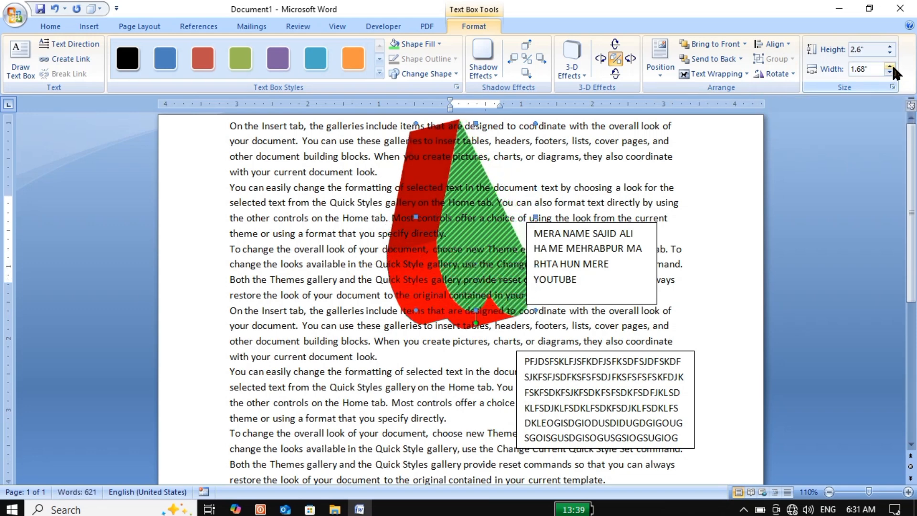
click(891, 65)
click(891, 66)
click(890, 65)
click(890, 65)
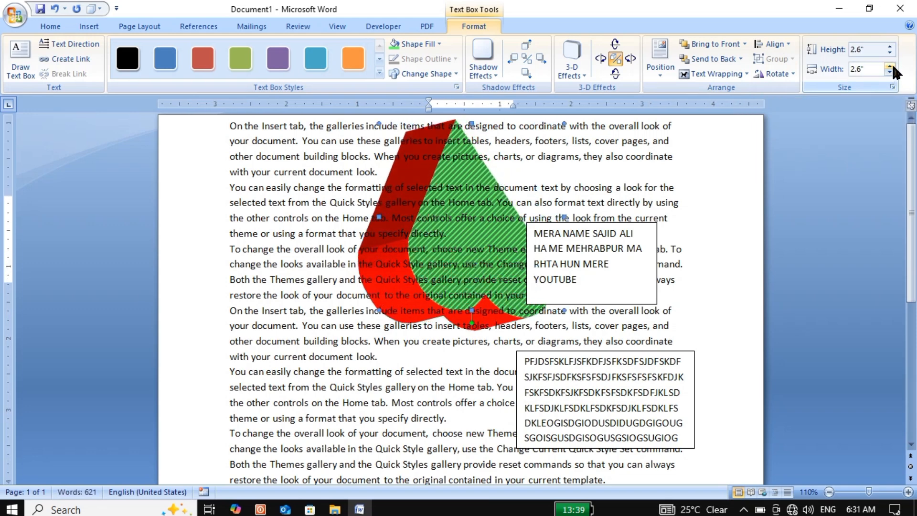
click(890, 66)
click(891, 65)
click(891, 66)
click(891, 65)
click(891, 65)
click(890, 66)
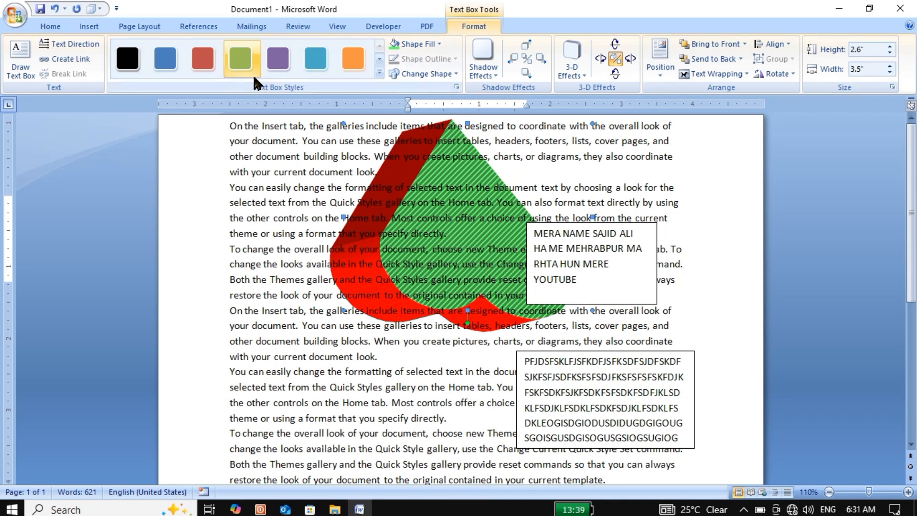
Step: Create a new blank document and enter the postal address in capitals on the first line
click(87, 29)
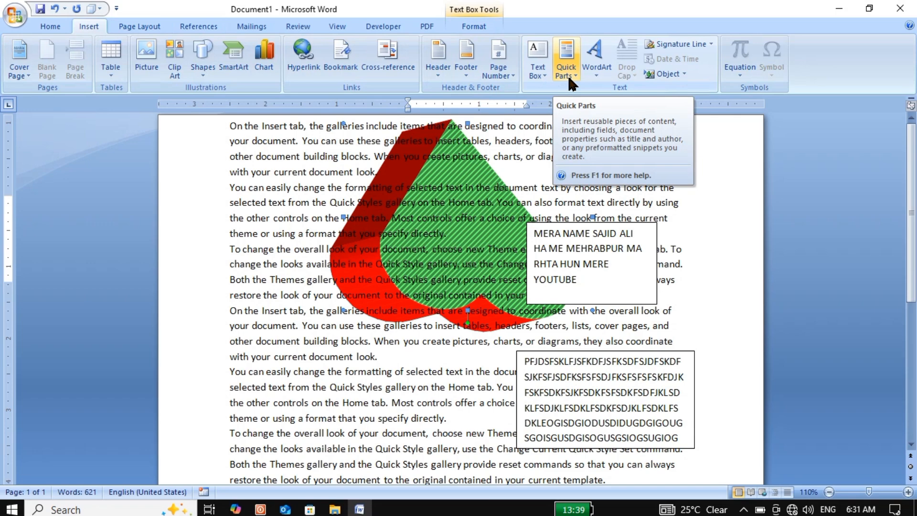
key(ctrl+n)
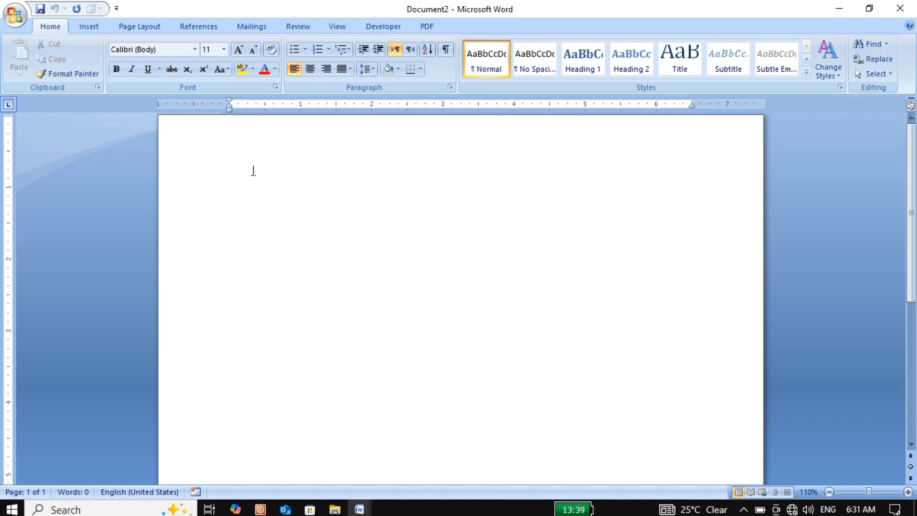
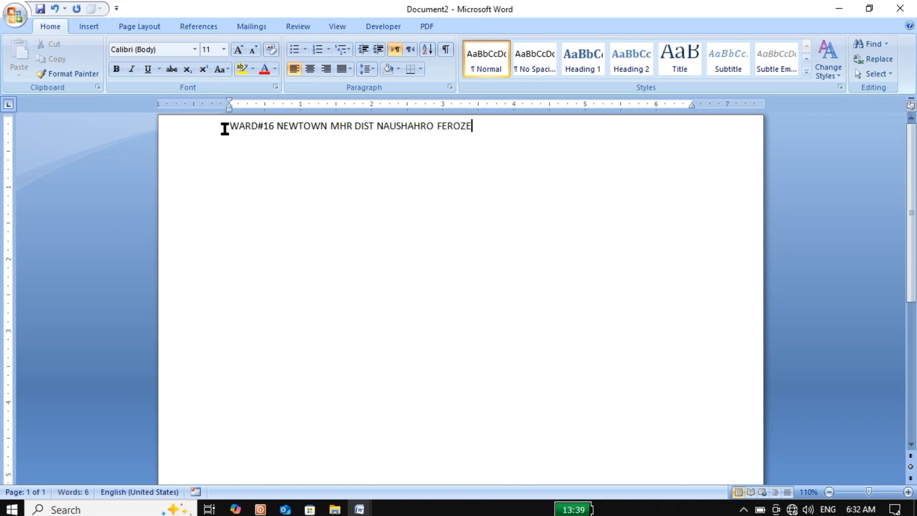
Step: Add blank lines above the address and enlarge all of the document's text to 21 pt
click(226, 127)
key(Return)
key(Return)
key(Return)
key(Return)
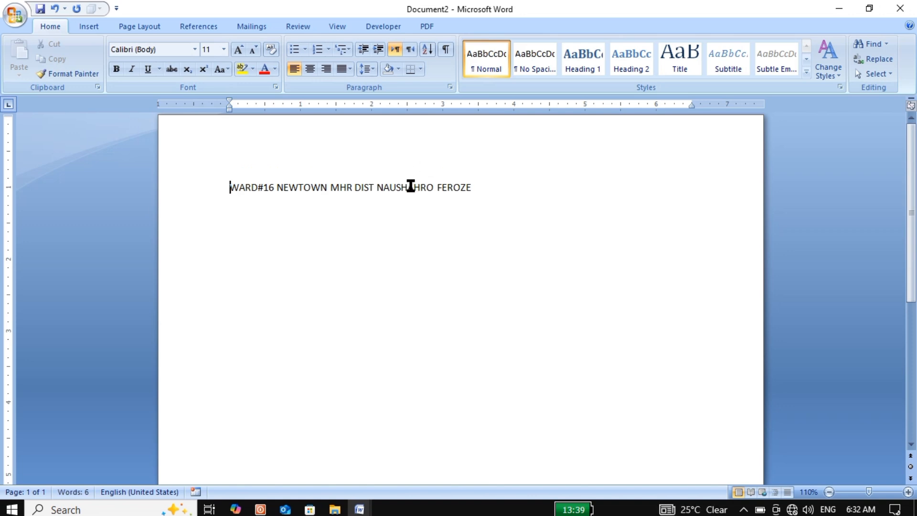
key(ctrl+a)
key(ctrl+])
key(ctrl+])
key(ctrl+])
key(ctrl+])
key(ctrl+])
key(ctrl+])
key(ctrl+])
key(ctrl+])
key(ctrl+])
key(ctrl+])
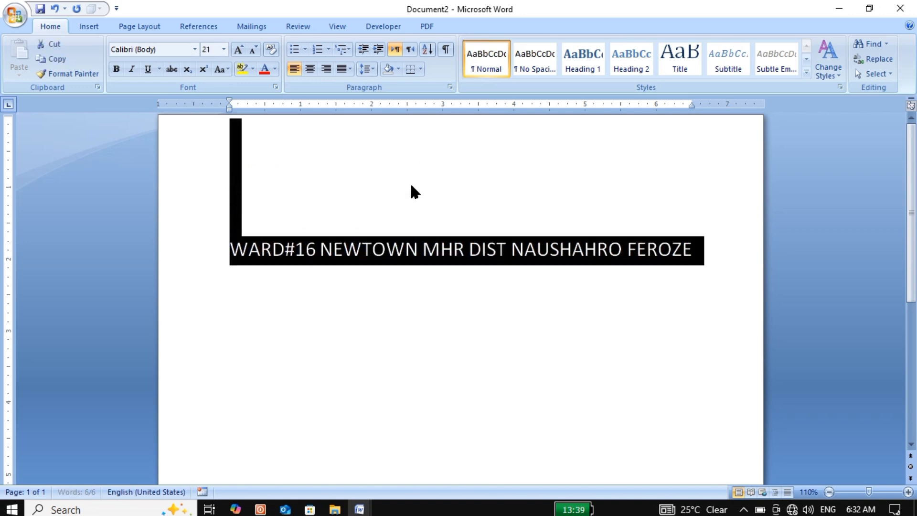
Step: Select the whole address line and start saving it to the Quick Part Gallery
click(524, 249)
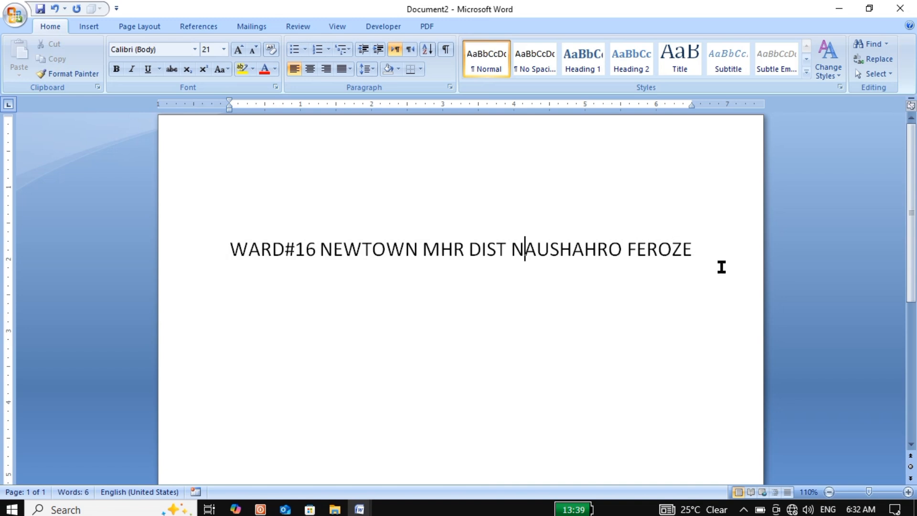
drag(720, 266, 241, 259)
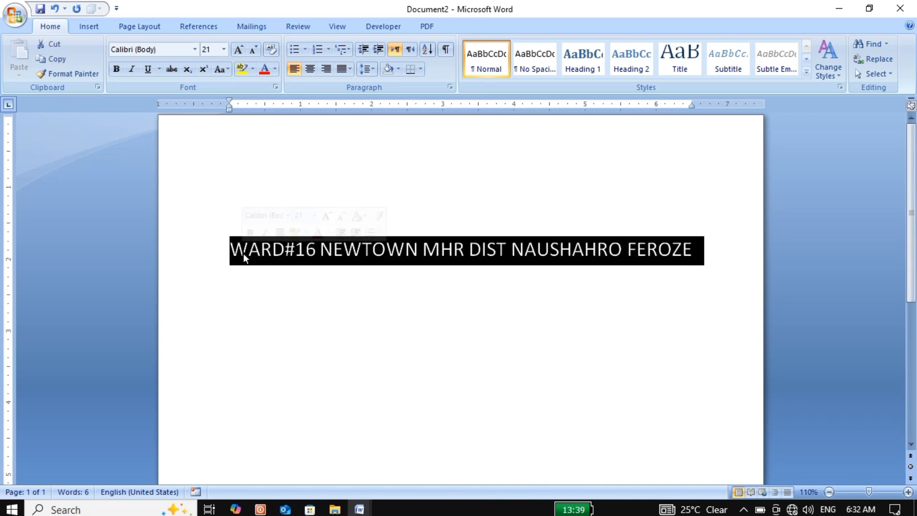
click(424, 249)
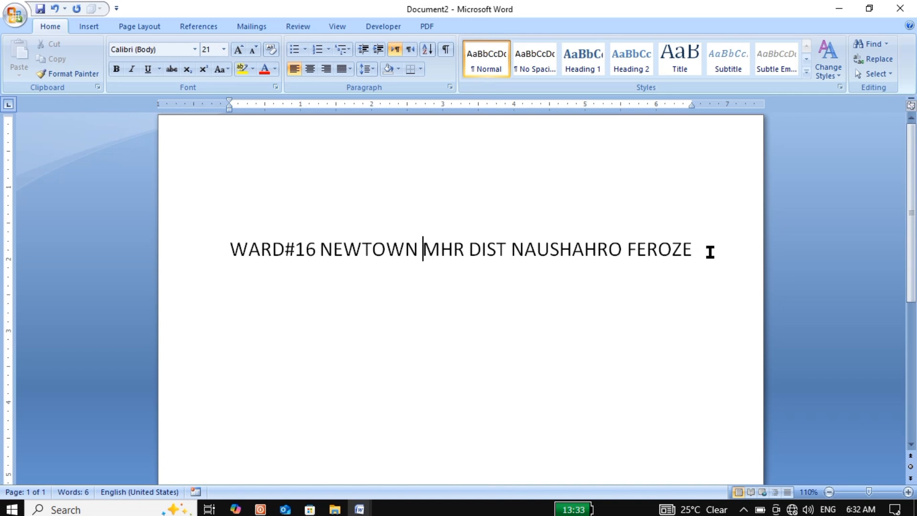
click(696, 253)
drag(696, 253, 227, 258)
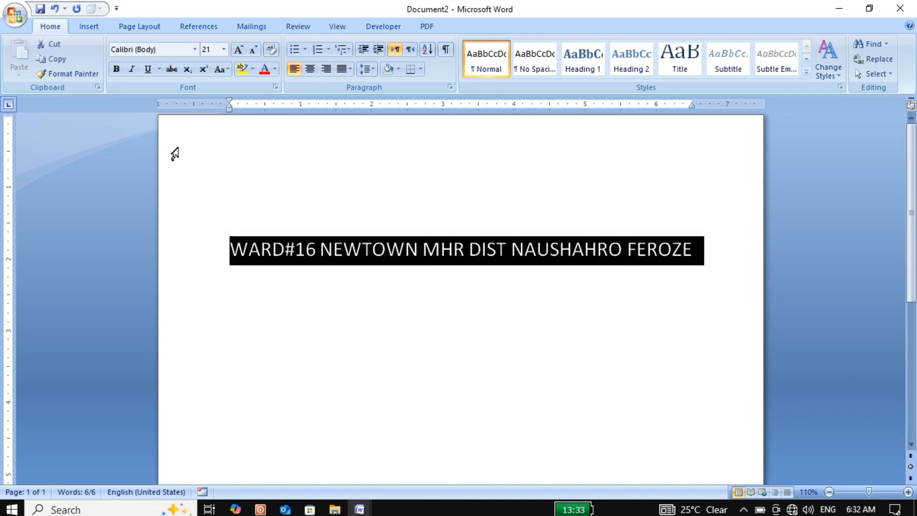
click(99, 31)
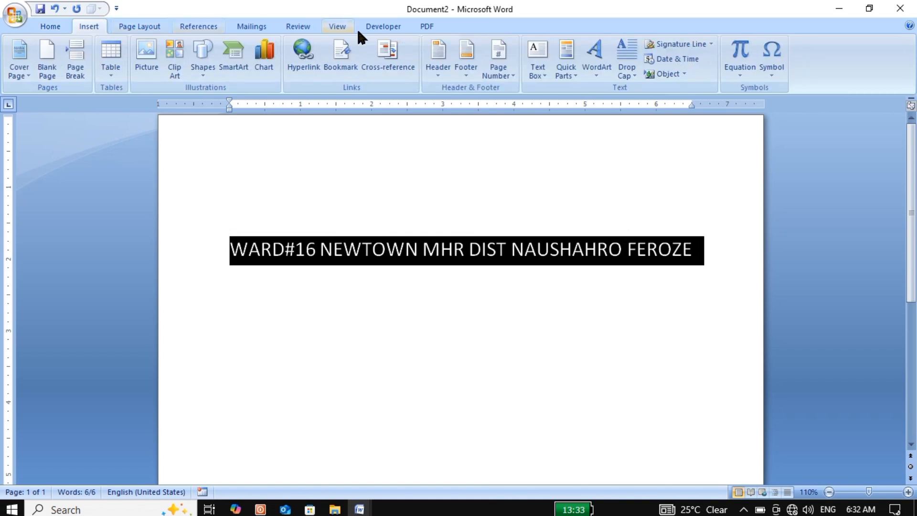
click(574, 78)
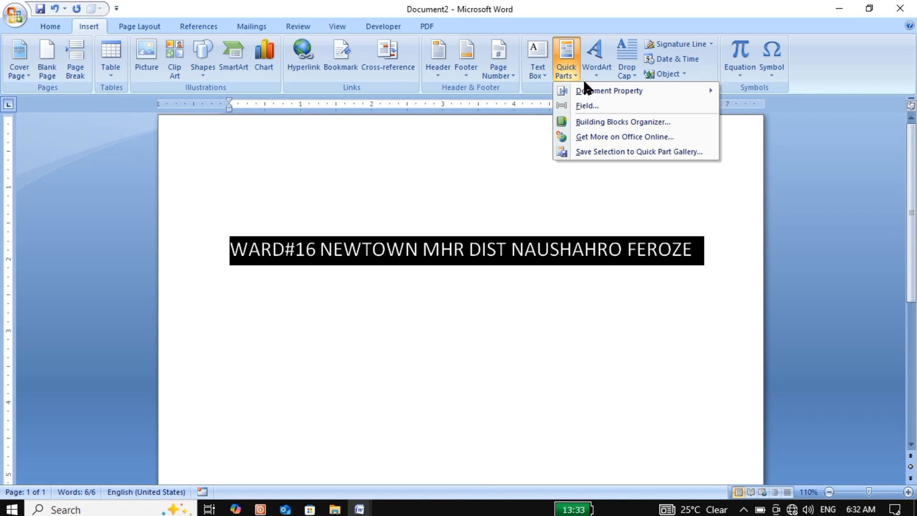
mouse_move(603, 91)
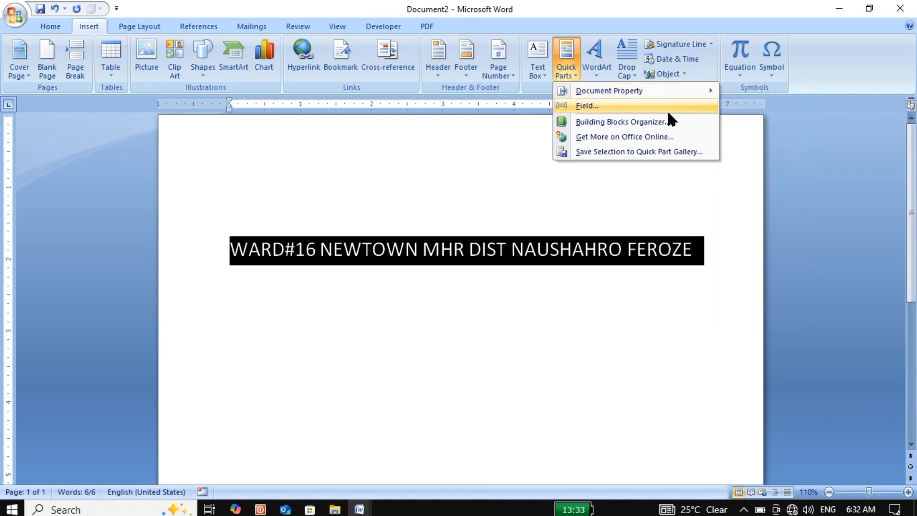
click(659, 151)
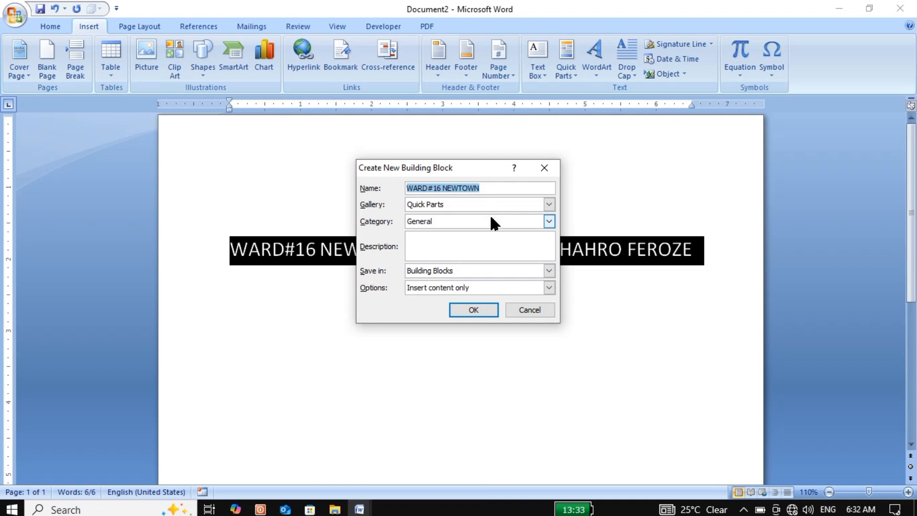
Step: Name the new building block ADR and save it in the Quick Parts gallery
click(512, 188)
key(BackSpace)
key(BackSpace)
key(BackSpace)
key(BackSpace)
key(BackSpace)
key(BackSpace)
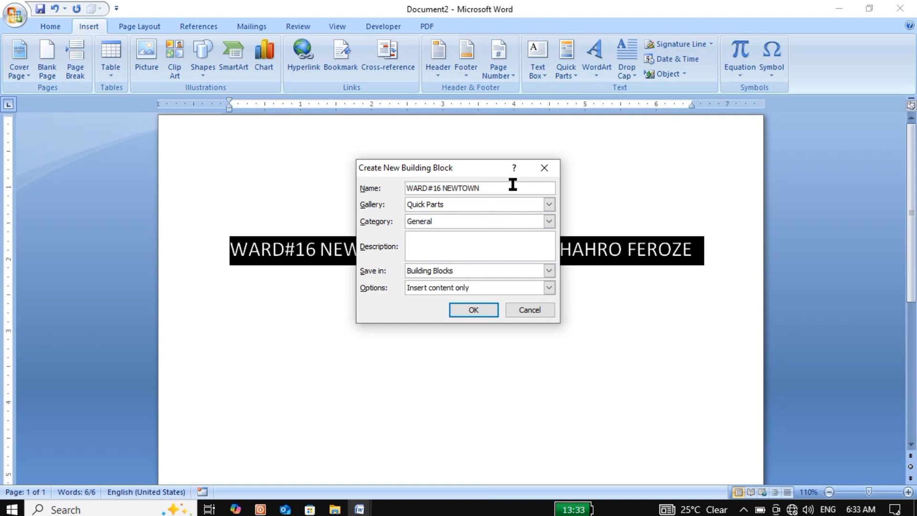
key(BackSpace)
key(BackSpace)
key(BackSpace)
key(BackSpace)
key(BackSpace)
key(BackSpace)
key(BackSpace)
key(BackSpace)
key(BackSpace)
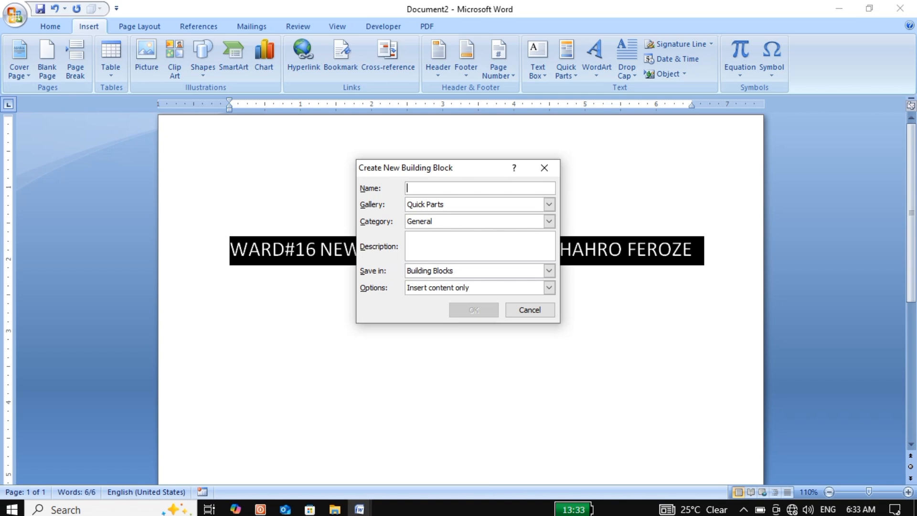
text(SDR)
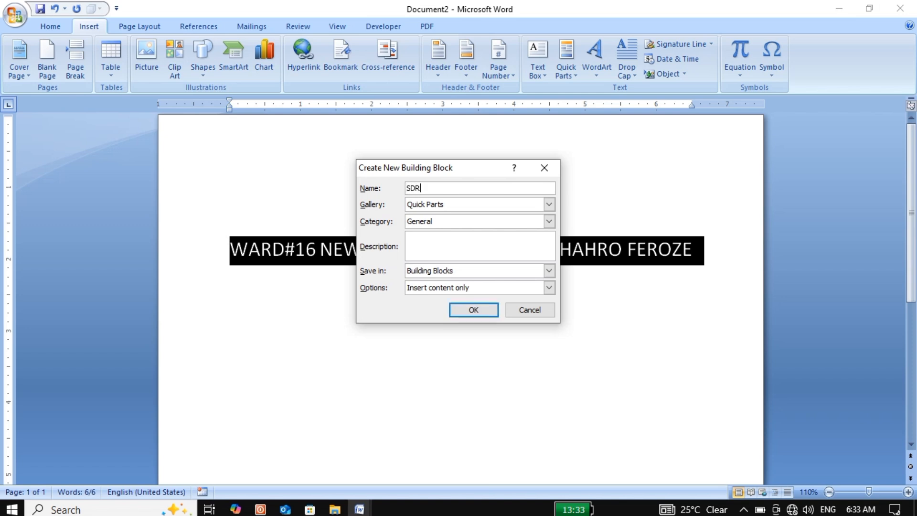
key(BackSpace)
key(BackSpace)
key(BackSpace)
text(A)
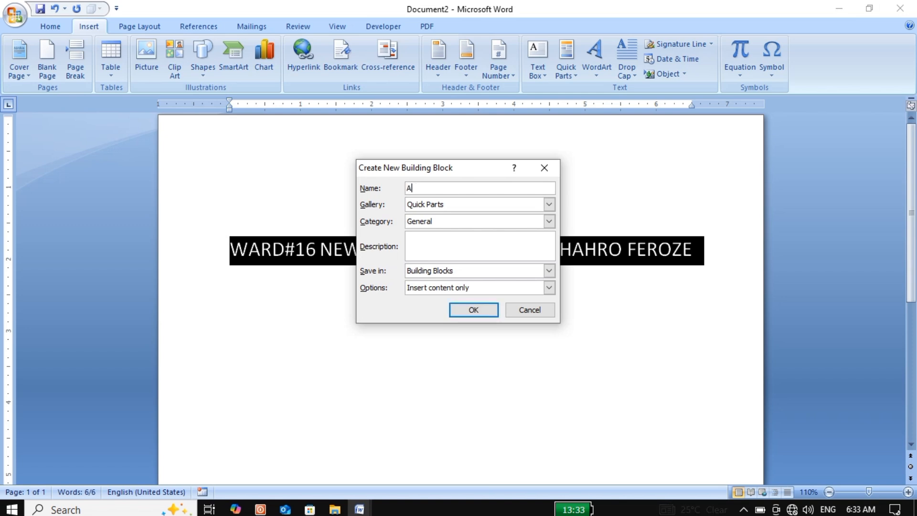
text(DR)
click(462, 311)
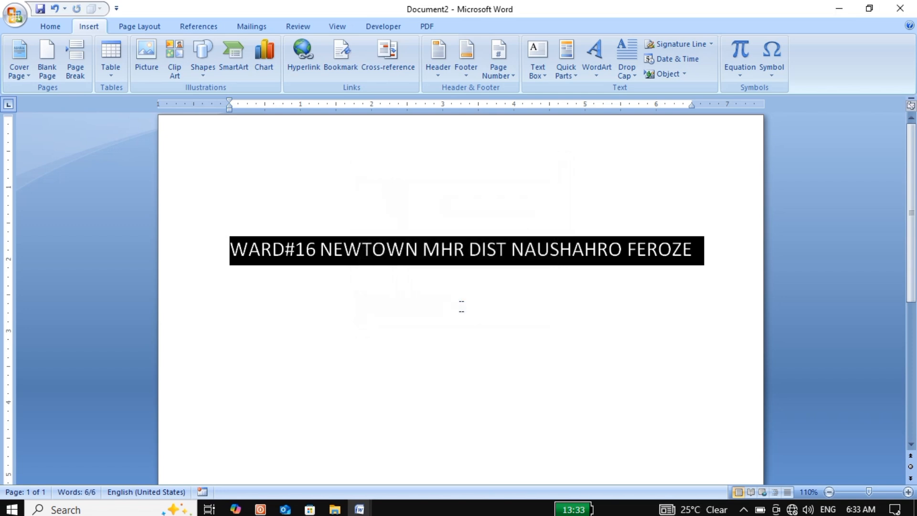
Step: Delete the address line, then reinsert it by entering the building block name ADR and expanding it
key(Delete)
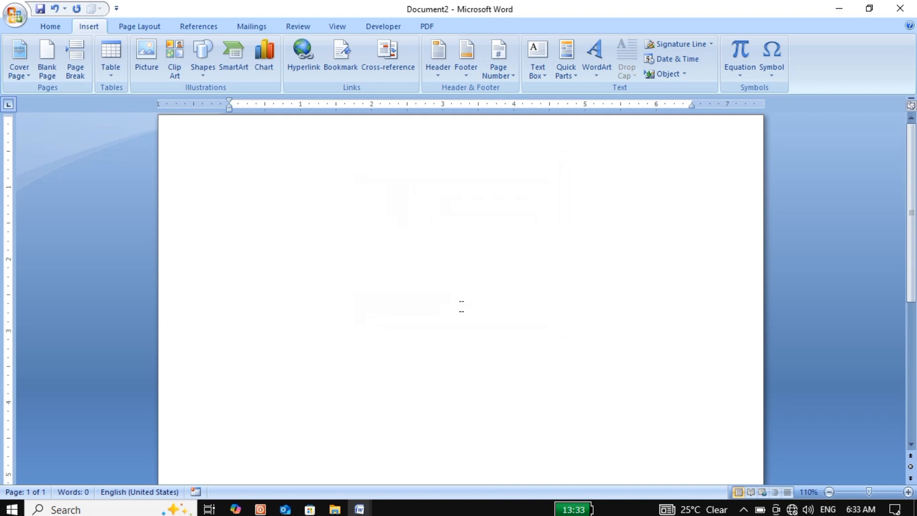
text(ADR)
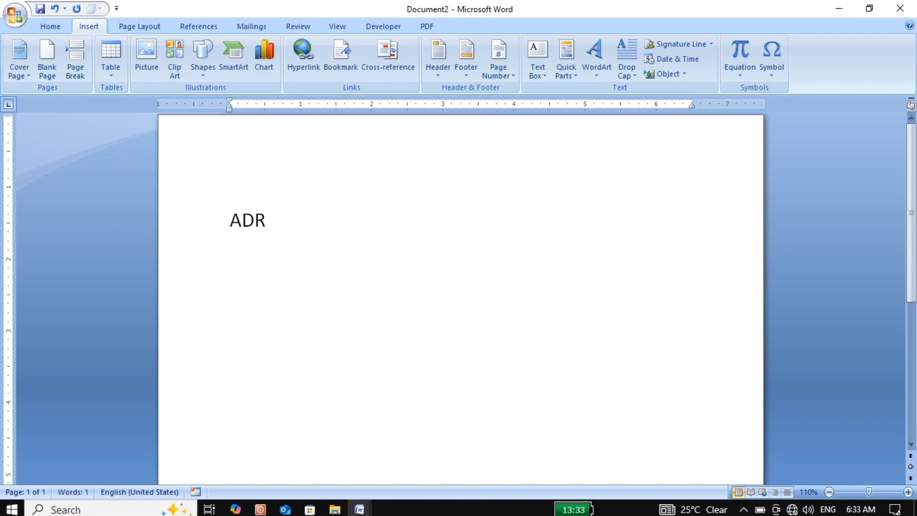
key(Return)
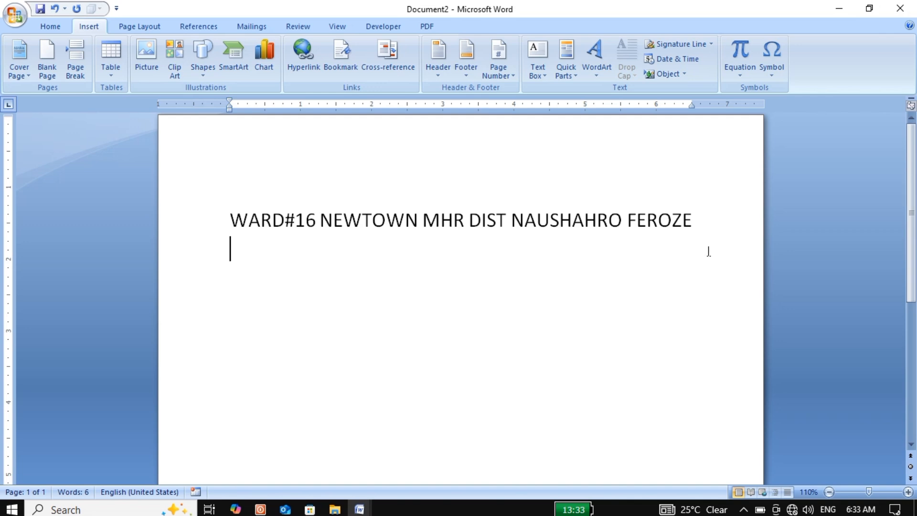
Step: Check the ADR entry in the Quick Parts gallery and look through the available WordArt styles
click(576, 76)
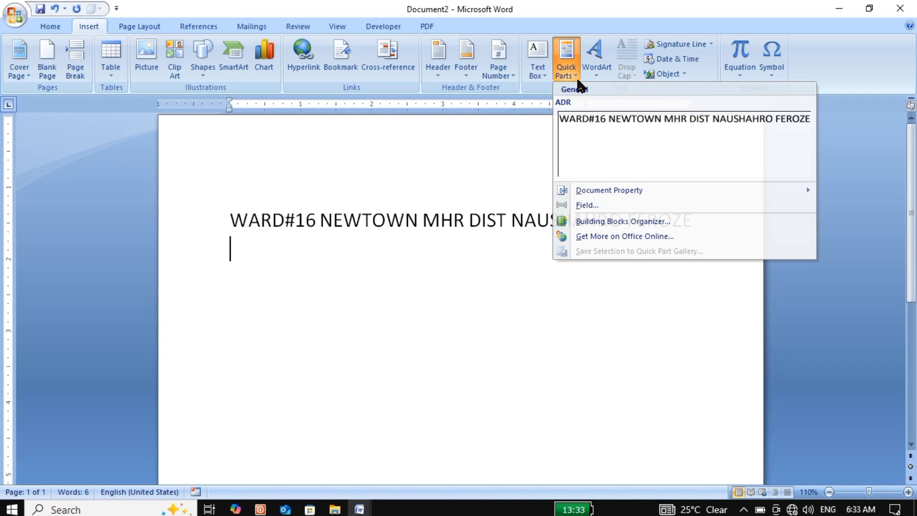
click(576, 76)
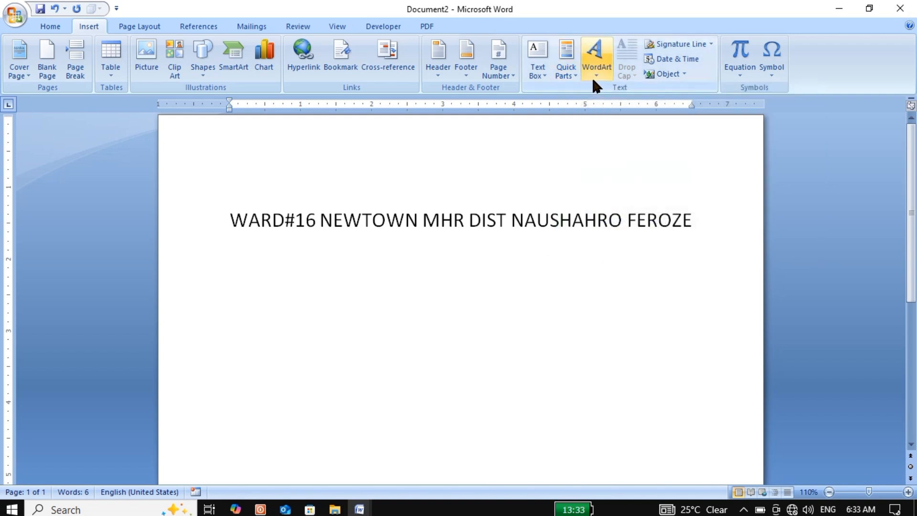
click(592, 77)
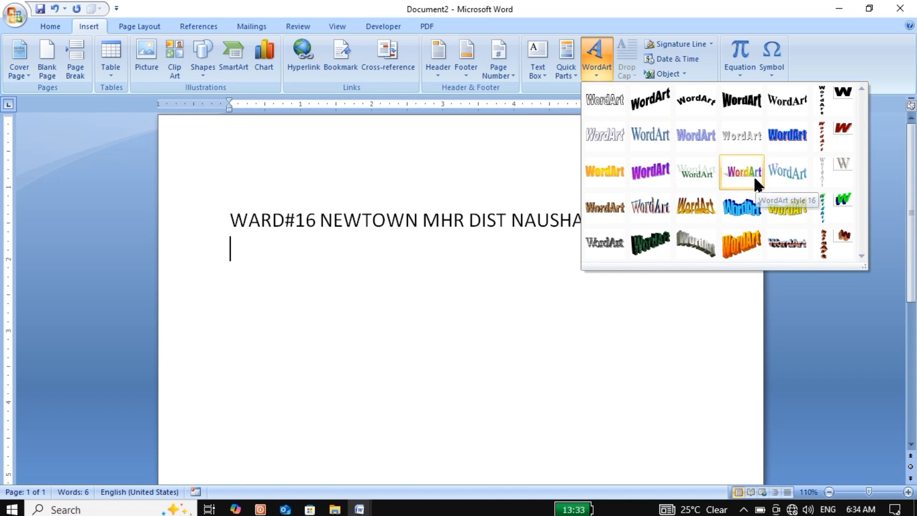
click(512, 319)
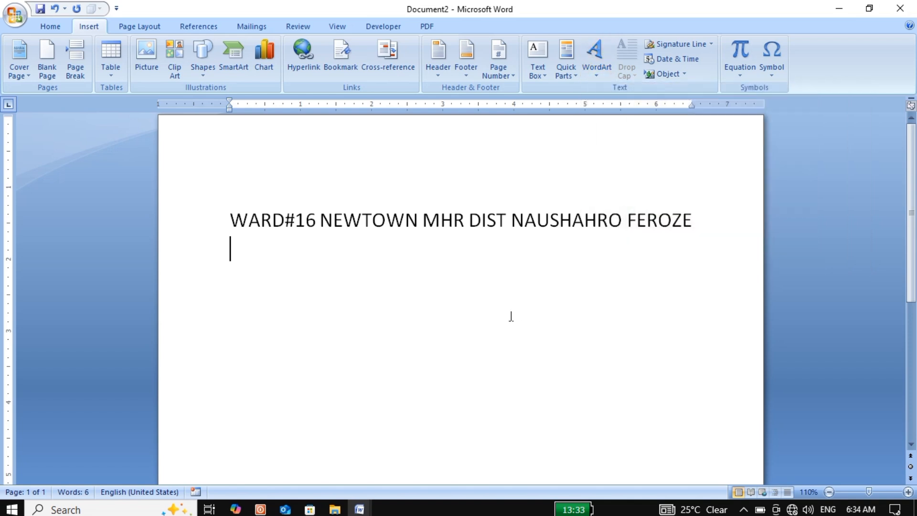
Step: Clear the document and start a WordArt in the rainbow style with a slanted shadow, using the text MEHRABPUR
key(ctrl+a)
key(Delete)
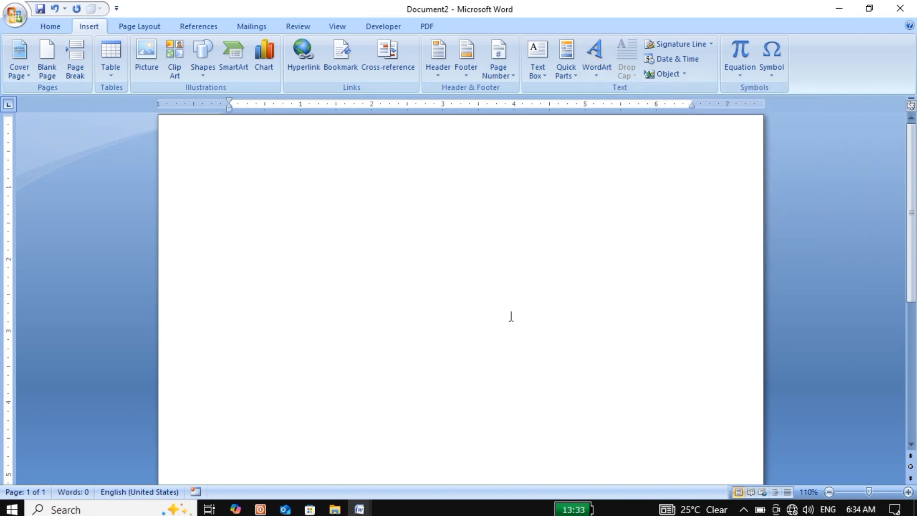
click(591, 71)
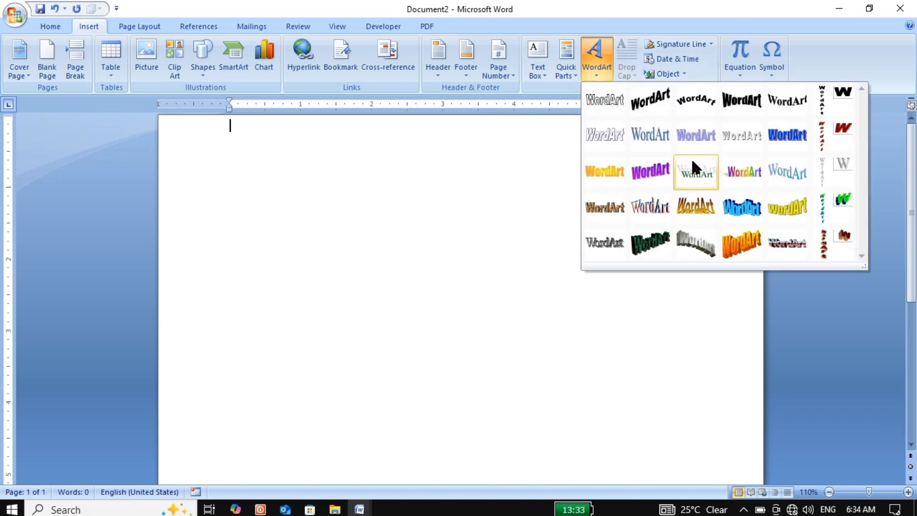
click(737, 171)
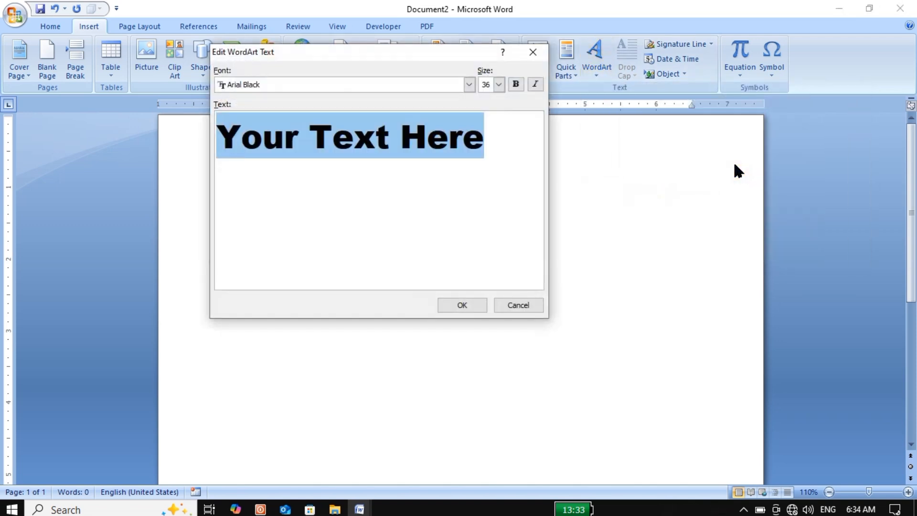
key(BackSpace)
text(M)
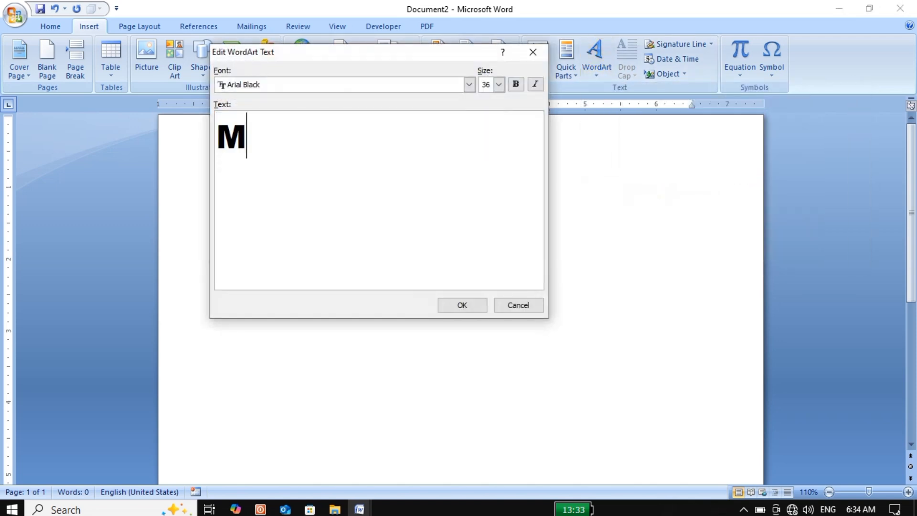
text(EHR)
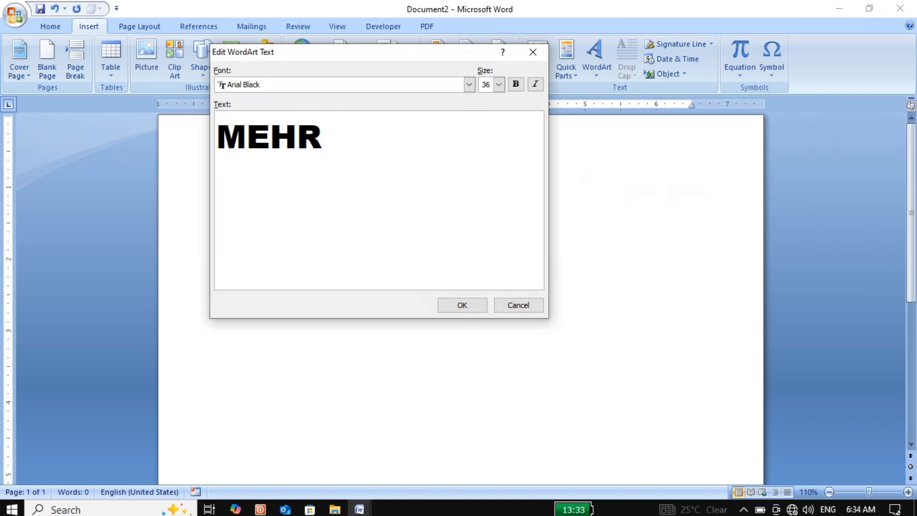
text(ABPUR)
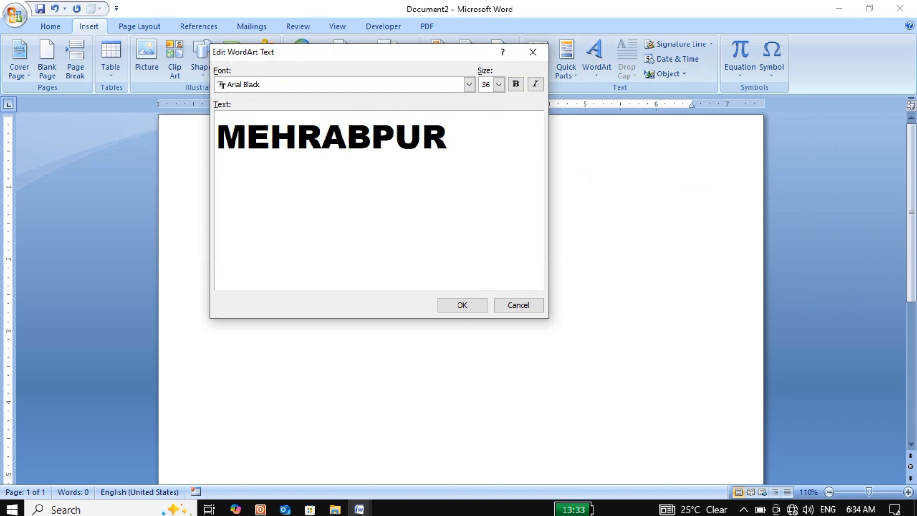
Step: Try the Arial font and size 28 on the WordArt text, returning to Arial Black and size 36
click(468, 85)
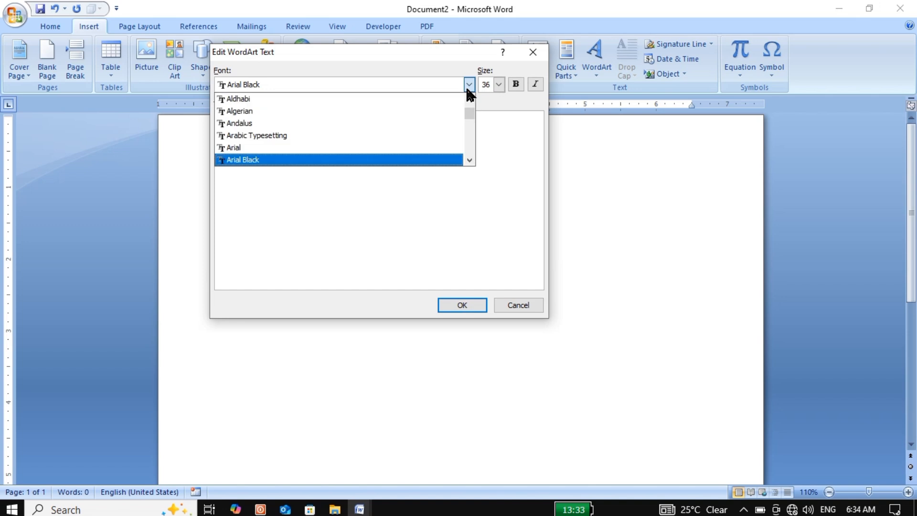
click(236, 147)
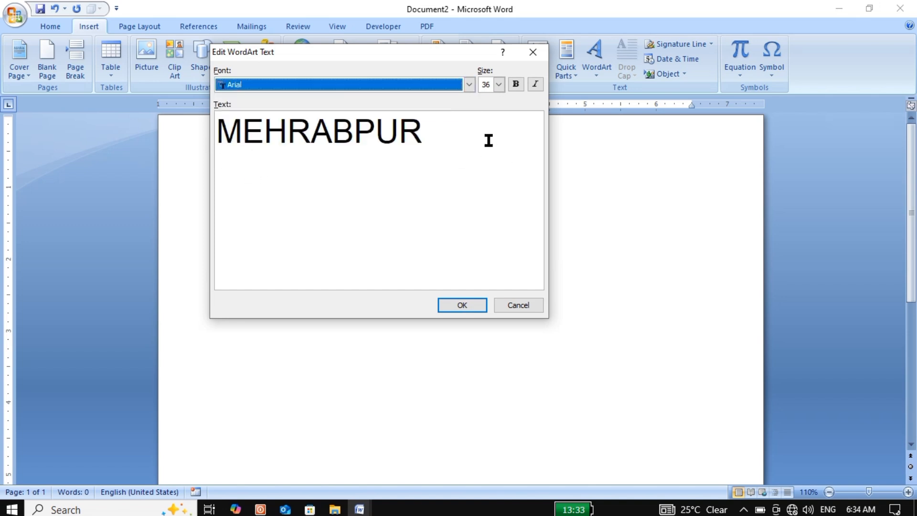
click(469, 84)
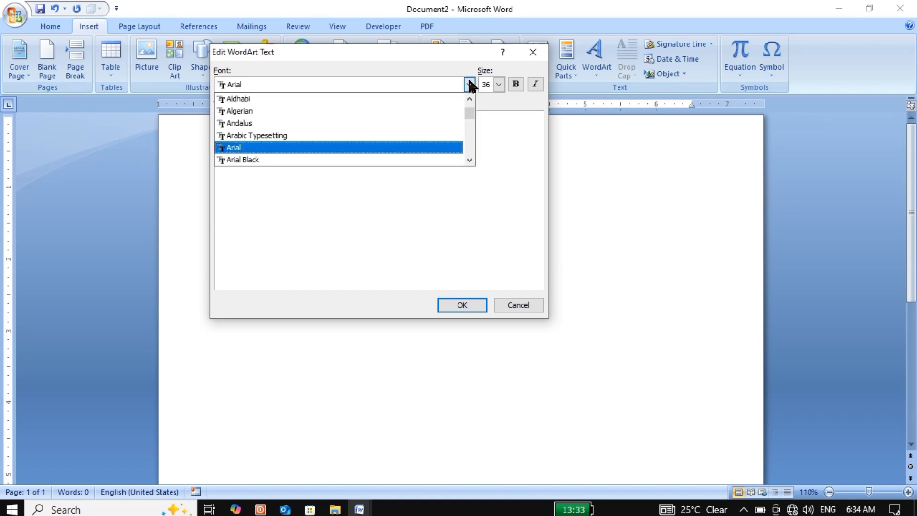
click(311, 159)
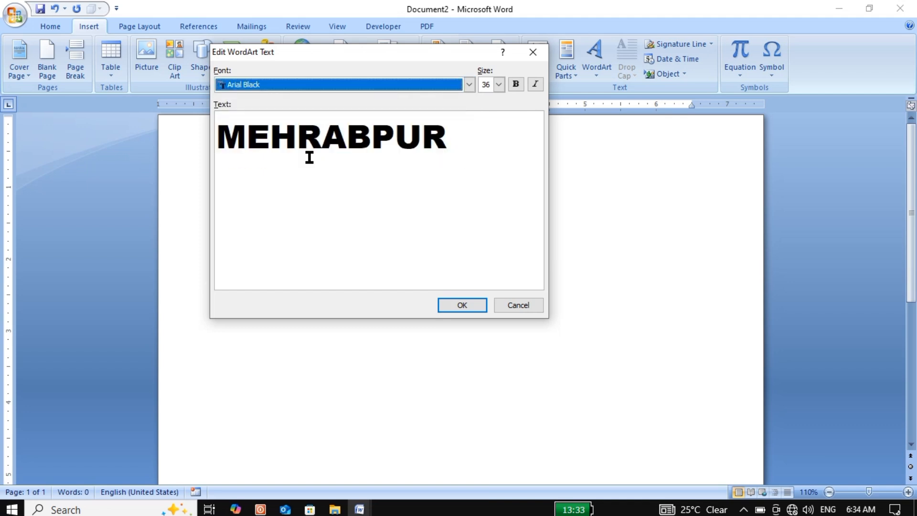
click(499, 84)
click(486, 135)
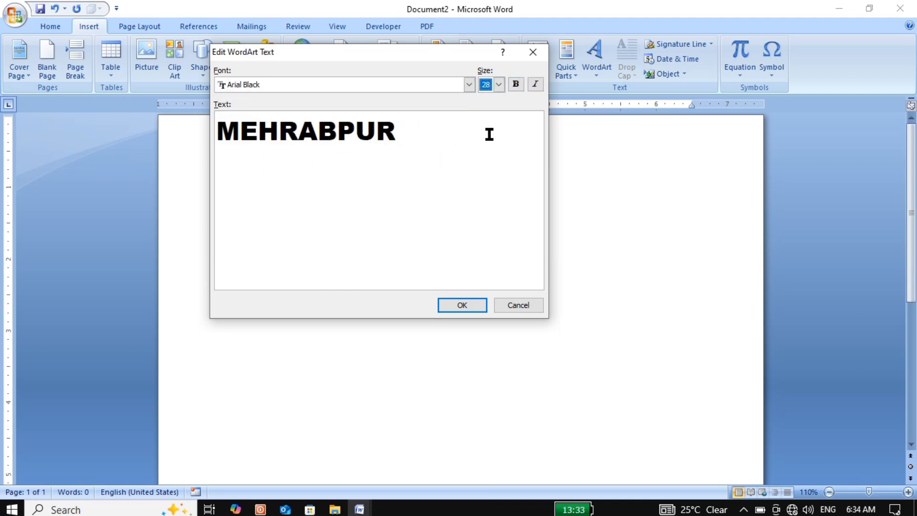
click(498, 84)
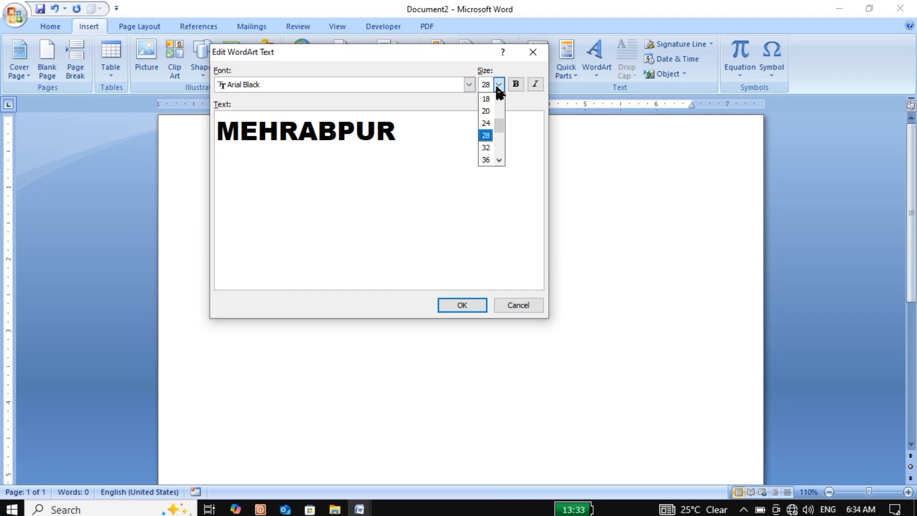
click(485, 162)
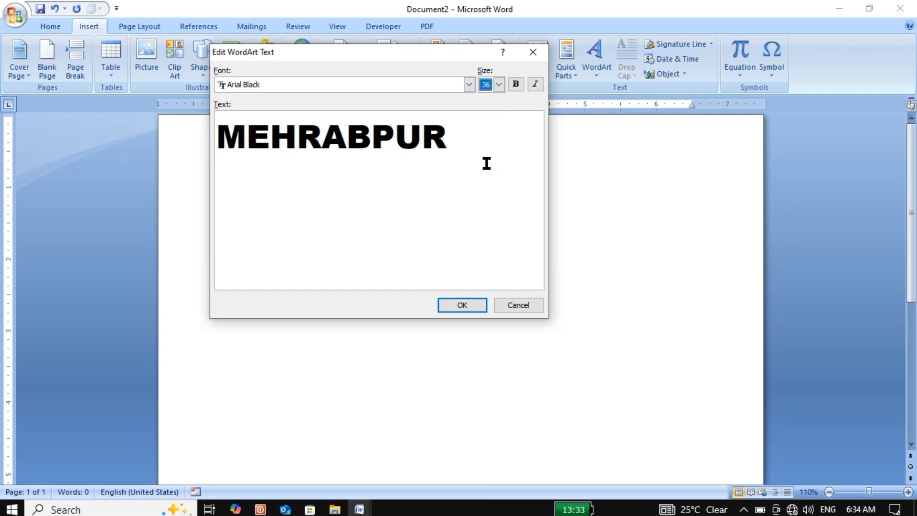
Step: Try bold and italic formatting on the WordArt text and turn both off again
click(519, 84)
click(535, 84)
click(535, 84)
click(535, 84)
click(535, 85)
Step: Insert the WordArt into the document and enlarge it to about 4.92" wide and 1.34" high
click(458, 306)
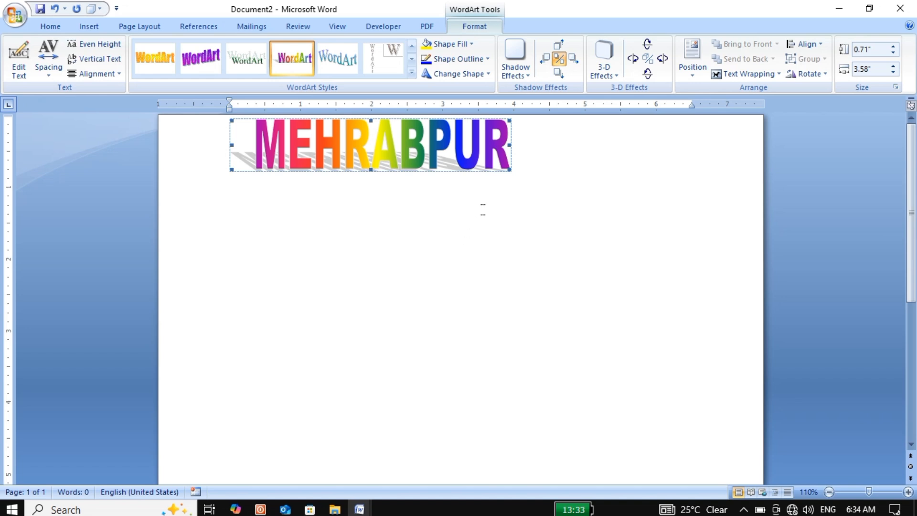
drag(509, 169, 605, 214)
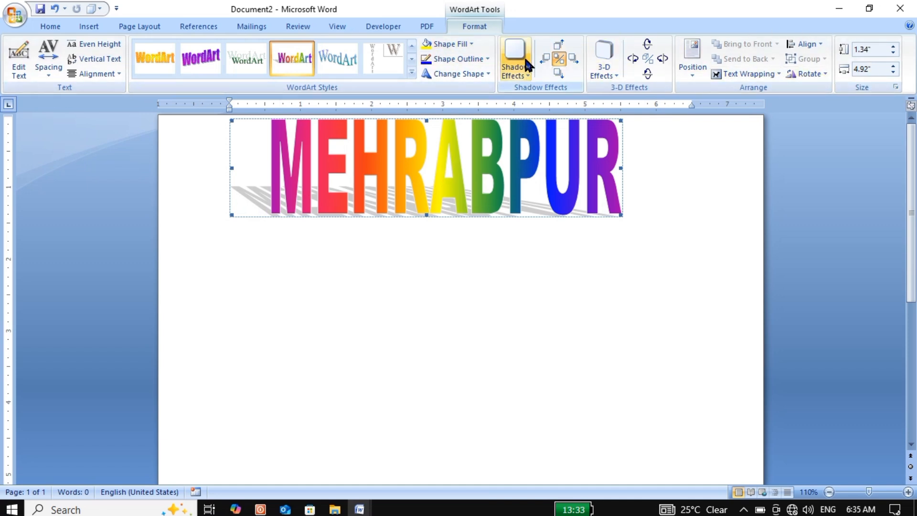
Step: Edit the WordArt text to read Mehrabpur, with only the first letter capitalised
click(15, 74)
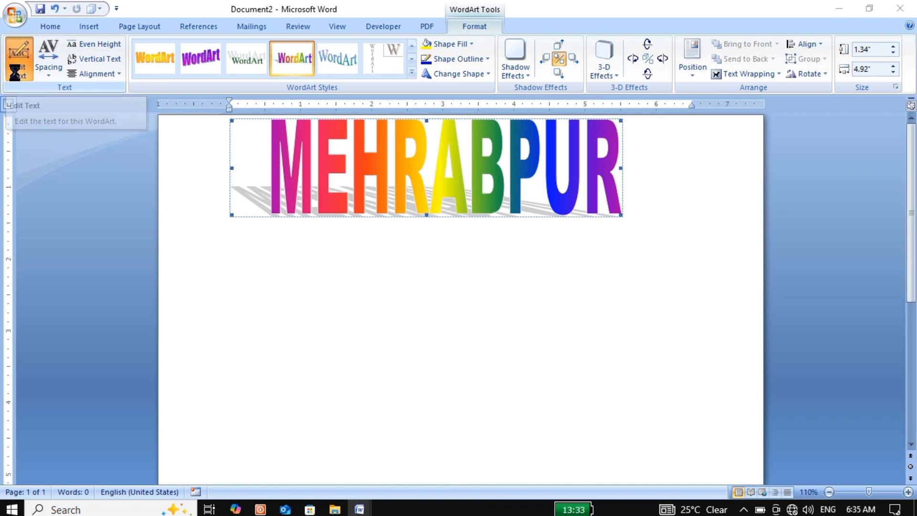
click(501, 125)
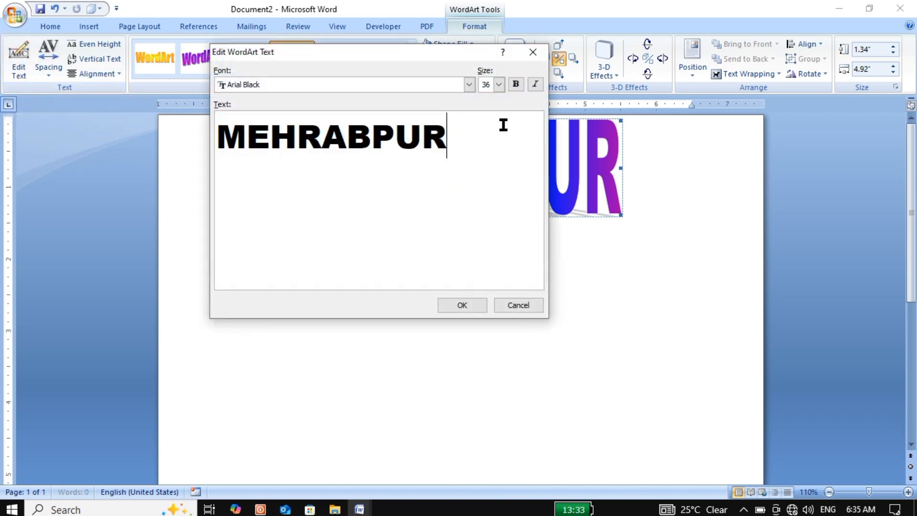
key(BackSpace)
key(BackSpace)
key(BackSpace)
key(BackSpace)
key(BackSpace)
key(BackSpace)
key(BackSpace)
key(BackSpace)
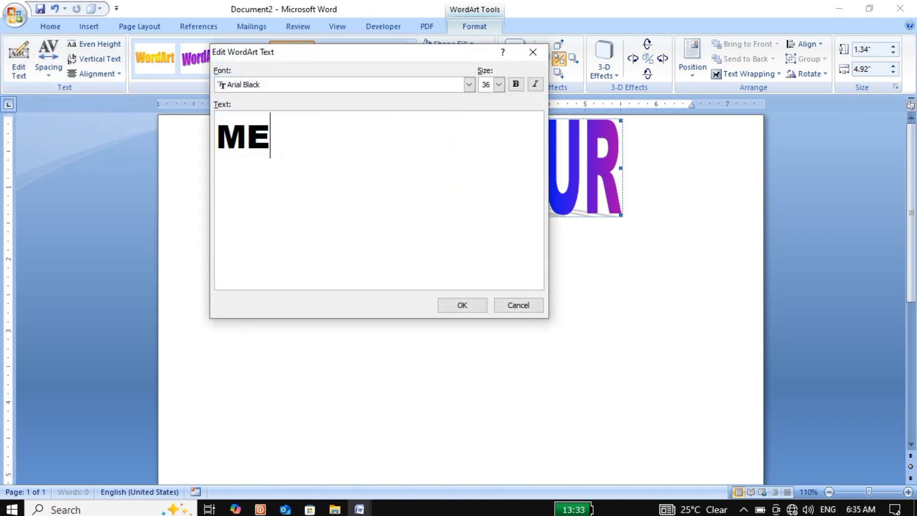
text(ehr)
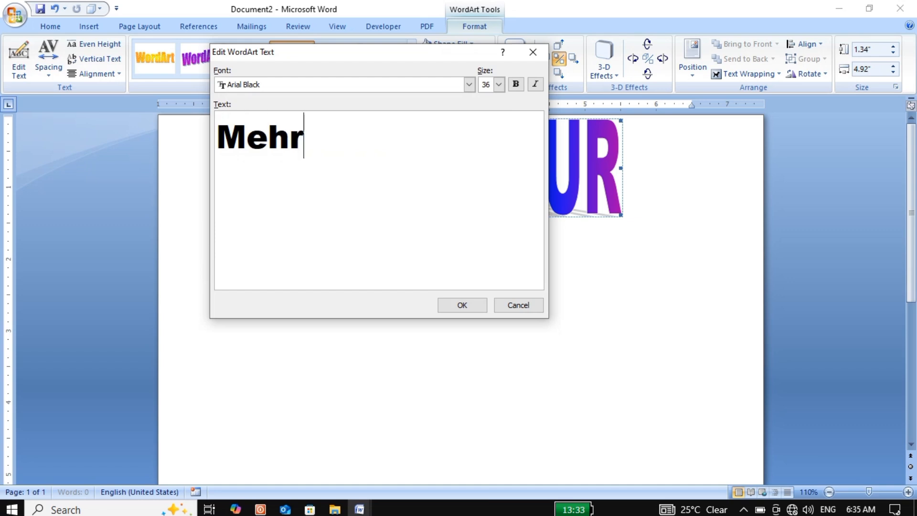
text(abpur)
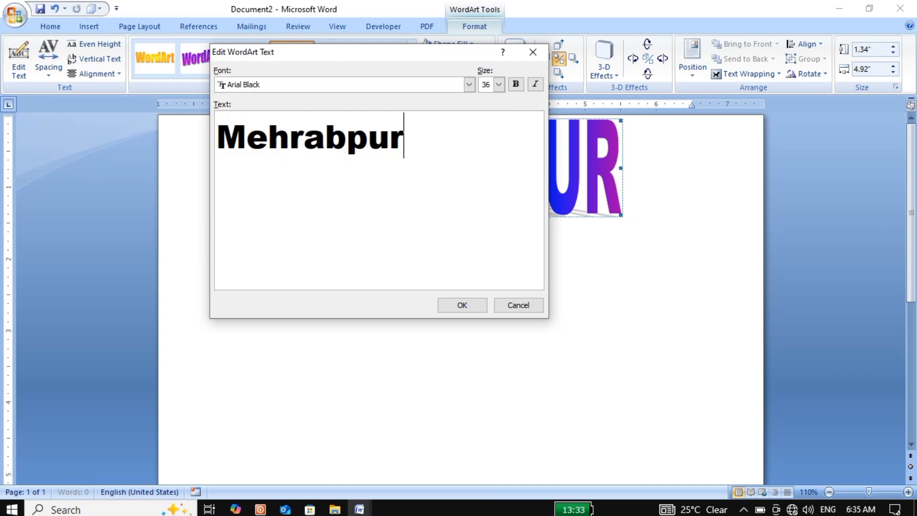
click(462, 305)
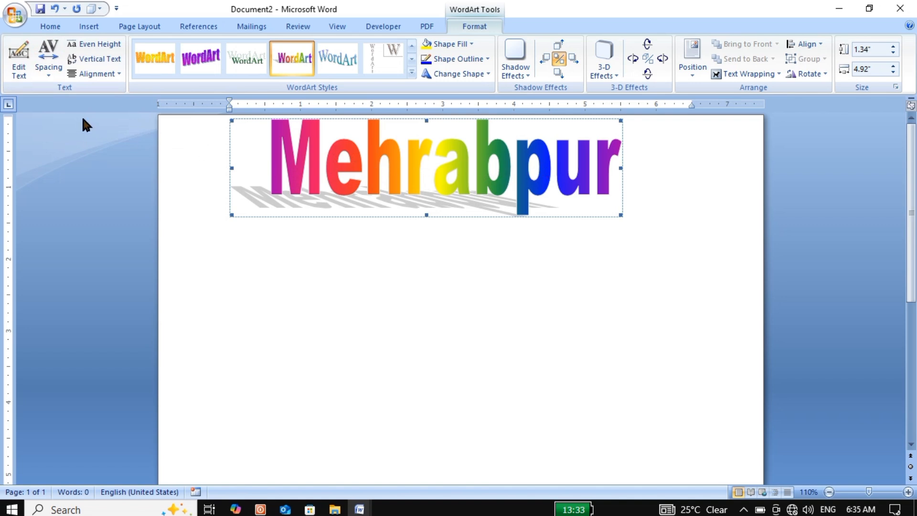
Step: Try the Very Tight, Tight, Loose and Very Loose letter spacings on the WordArt and return it to Normal
click(42, 71)
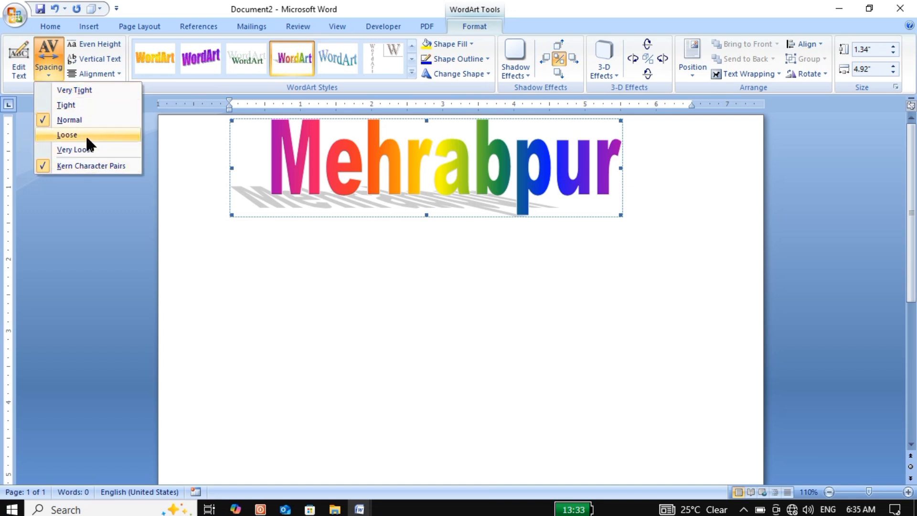
click(98, 90)
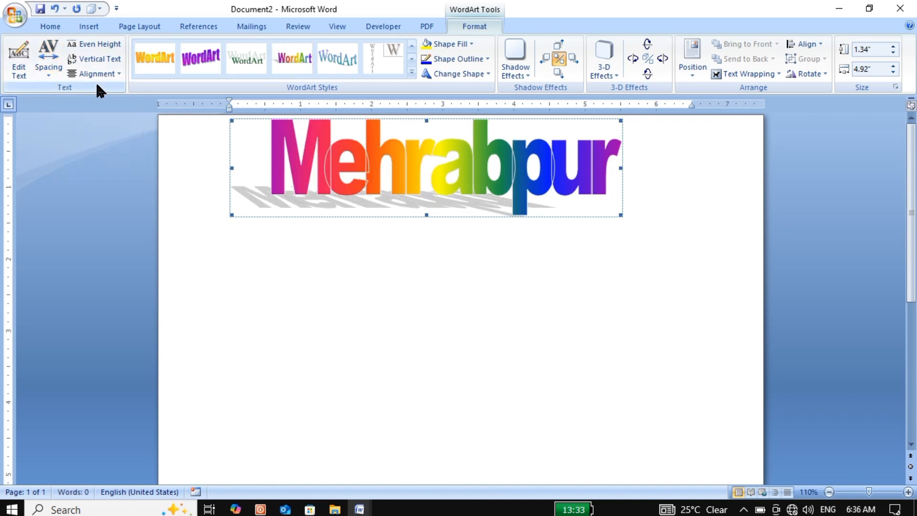
click(56, 72)
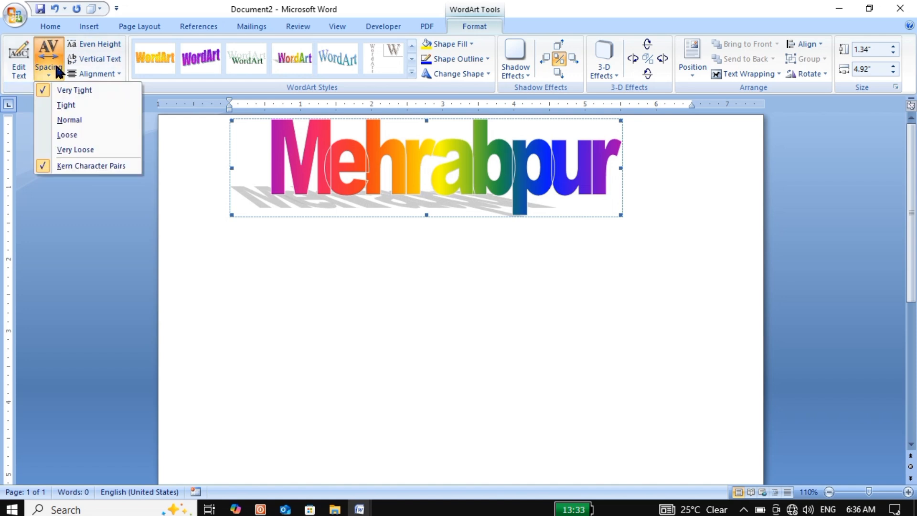
click(69, 104)
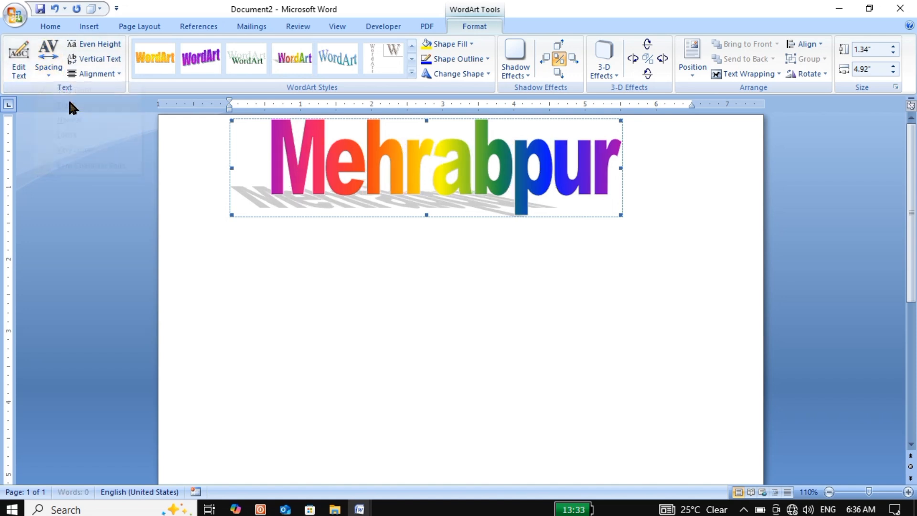
click(44, 75)
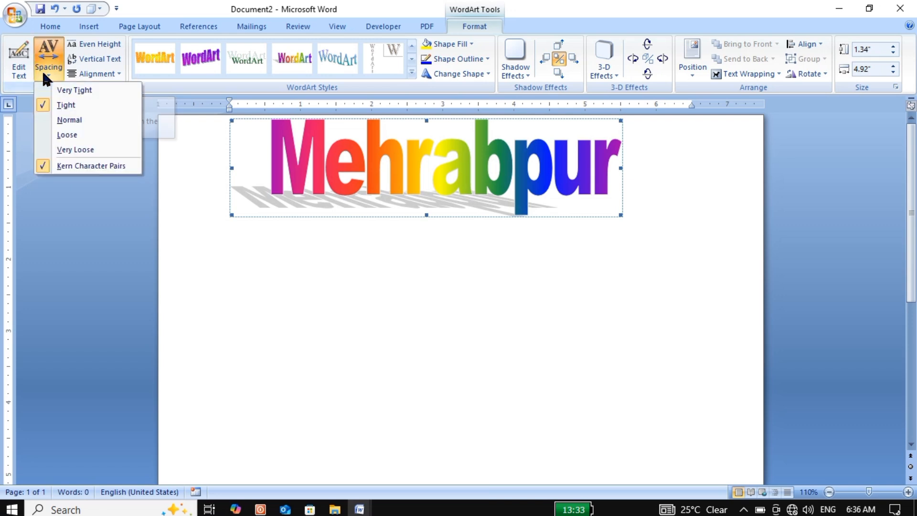
click(67, 119)
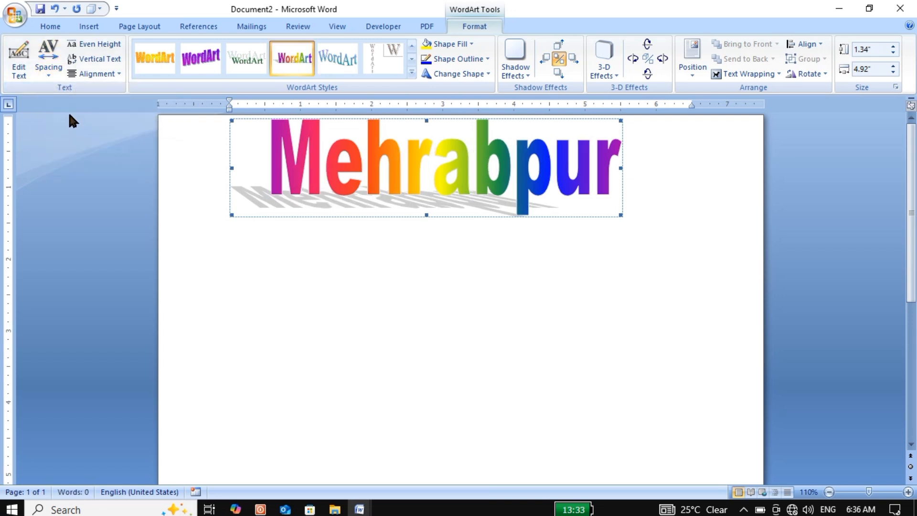
click(45, 71)
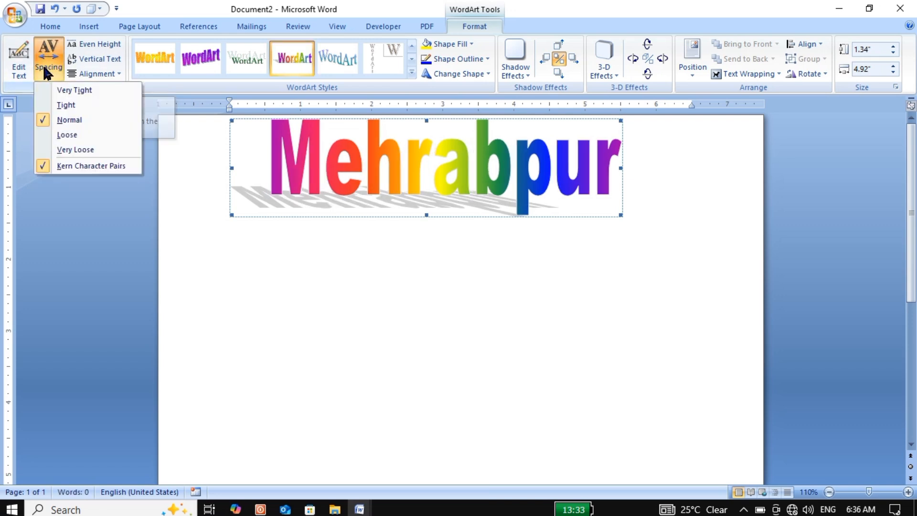
click(66, 144)
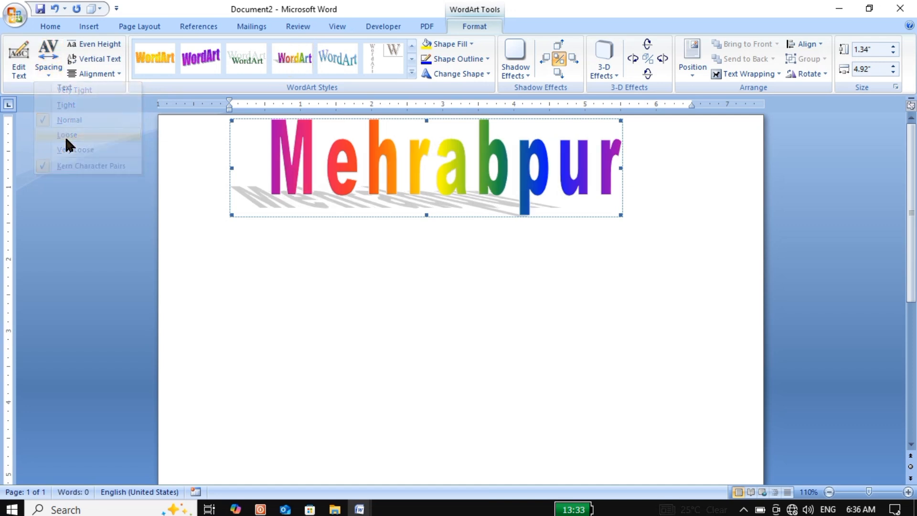
click(59, 70)
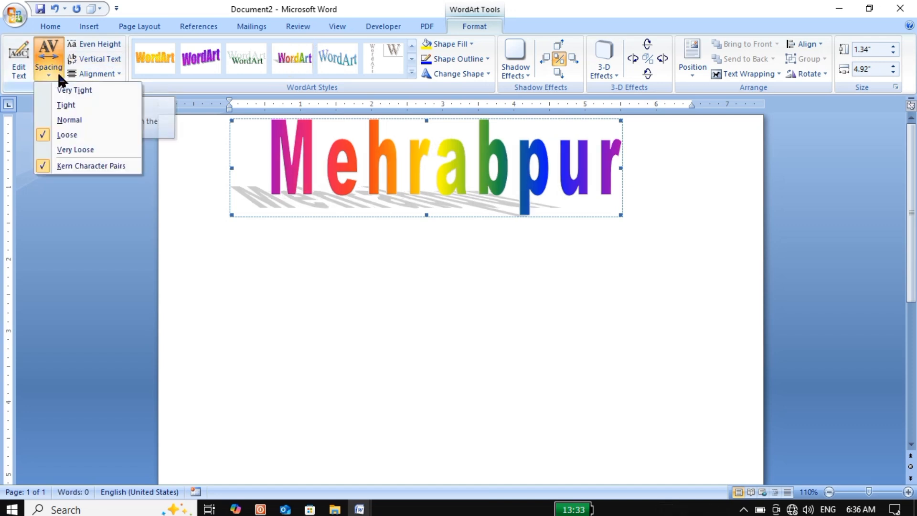
click(64, 150)
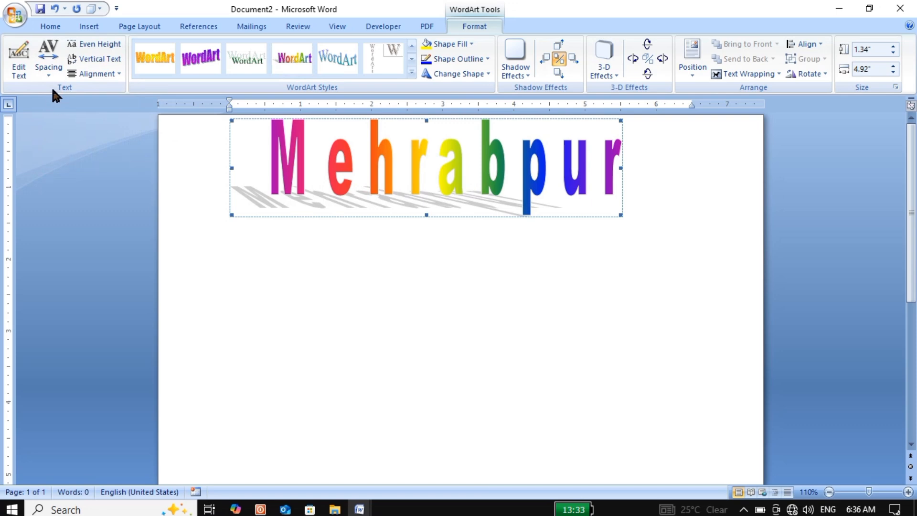
click(50, 70)
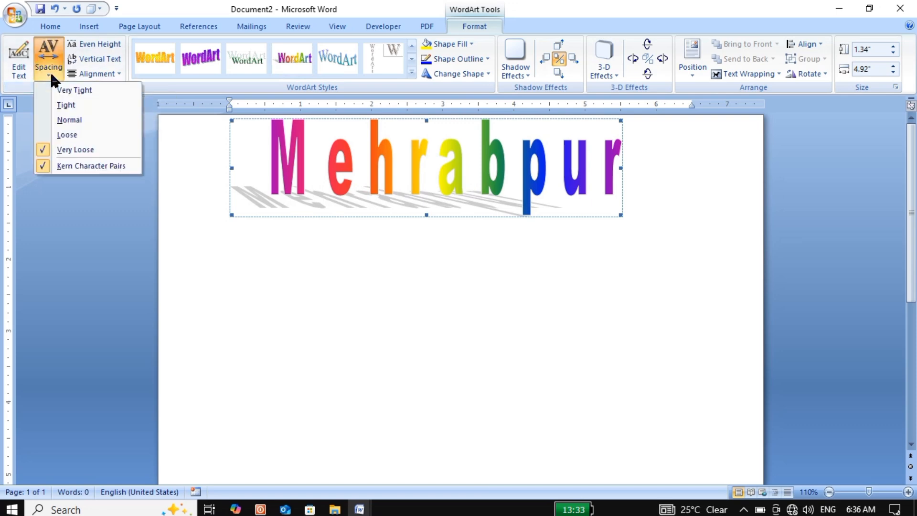
click(71, 120)
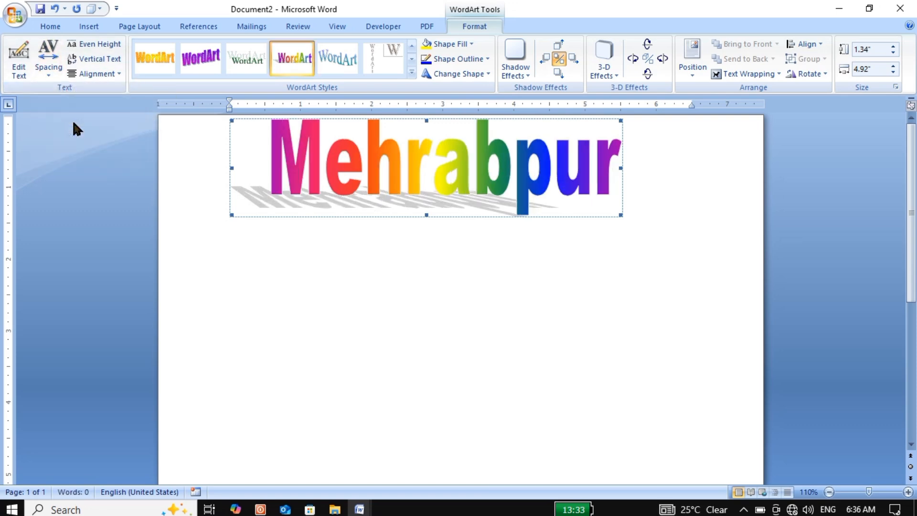
Step: Give all letters of the WordArt even height and stack them as vertical text
click(110, 42)
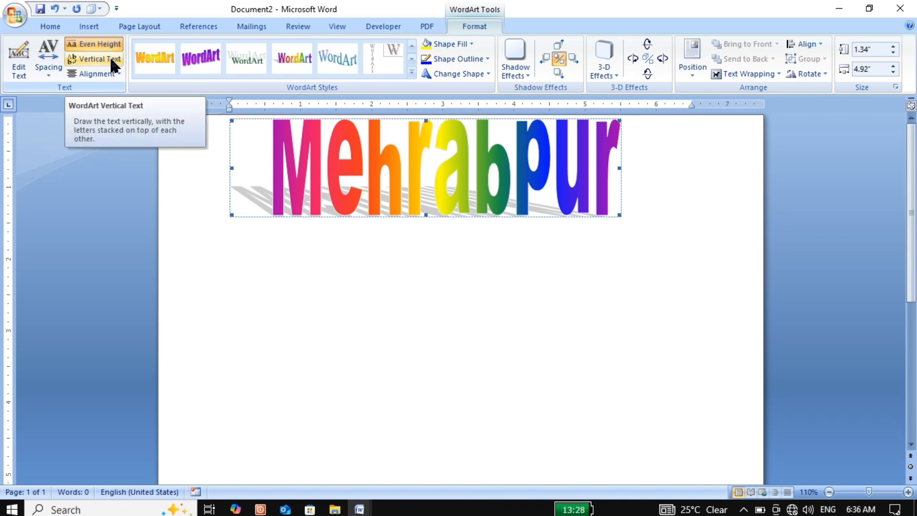
click(112, 61)
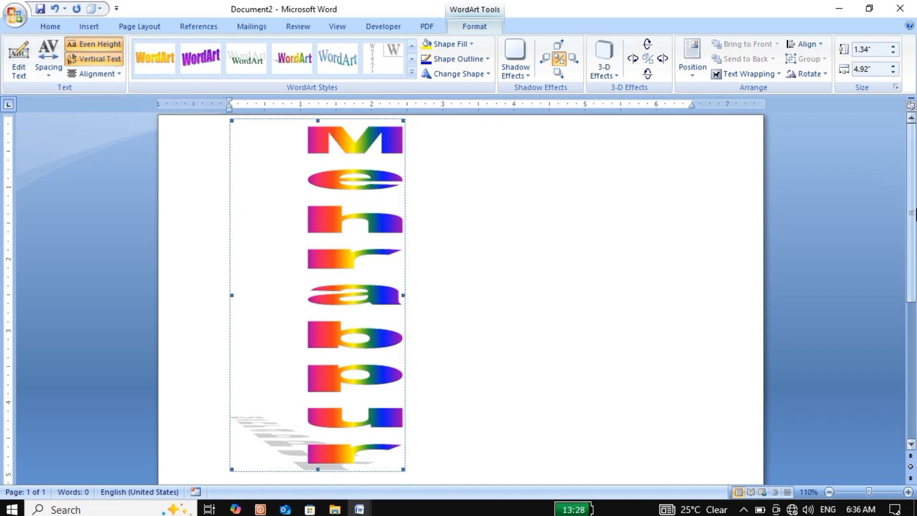
Step: Turn off vertical text so the Mehrabpur WordArt reads horizontally again
drag(912, 209, 916, 168)
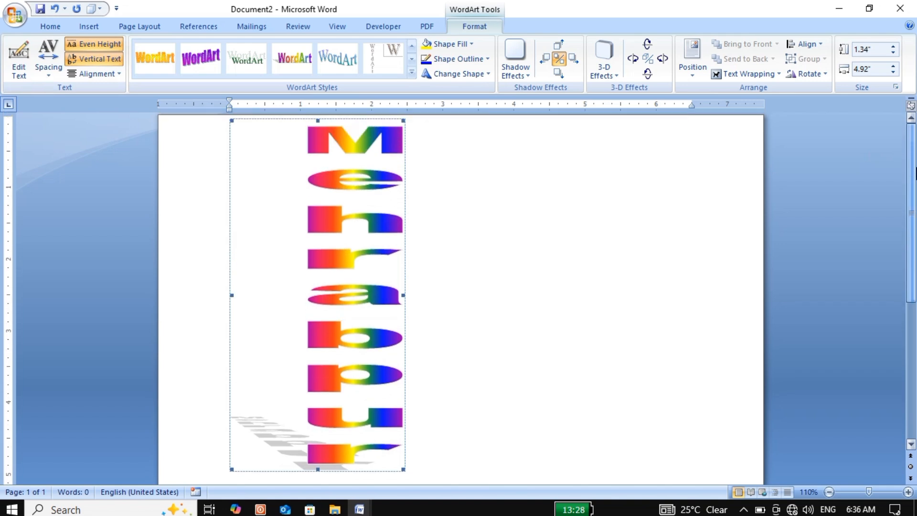
click(828, 492)
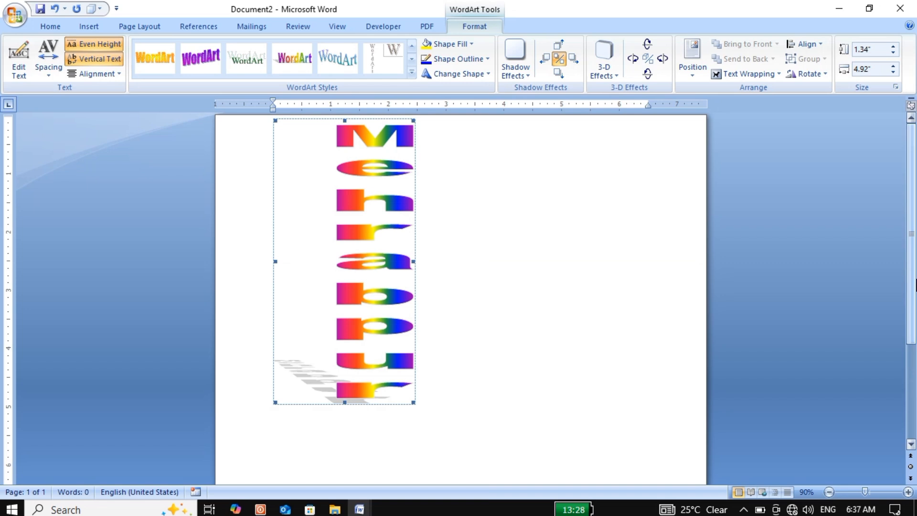
click(122, 71)
click(116, 90)
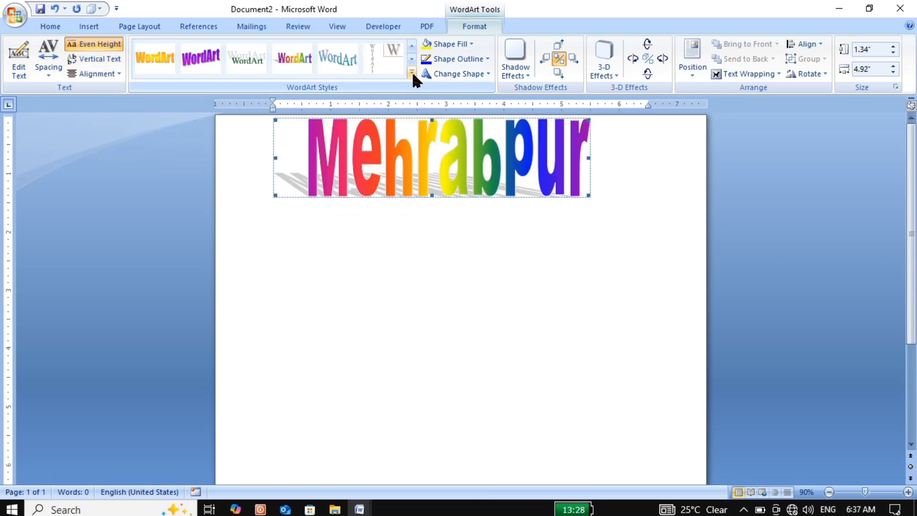
Step: Try the brown vertical 3-D WordArt style, replace it with the black arched style, and enlarge the WordArt to about 5.28" by 3.29"
click(412, 72)
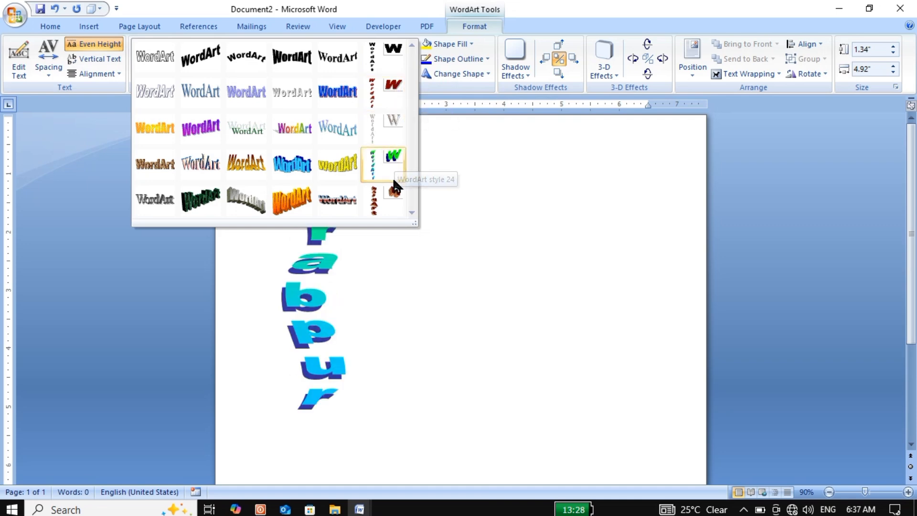
click(395, 187)
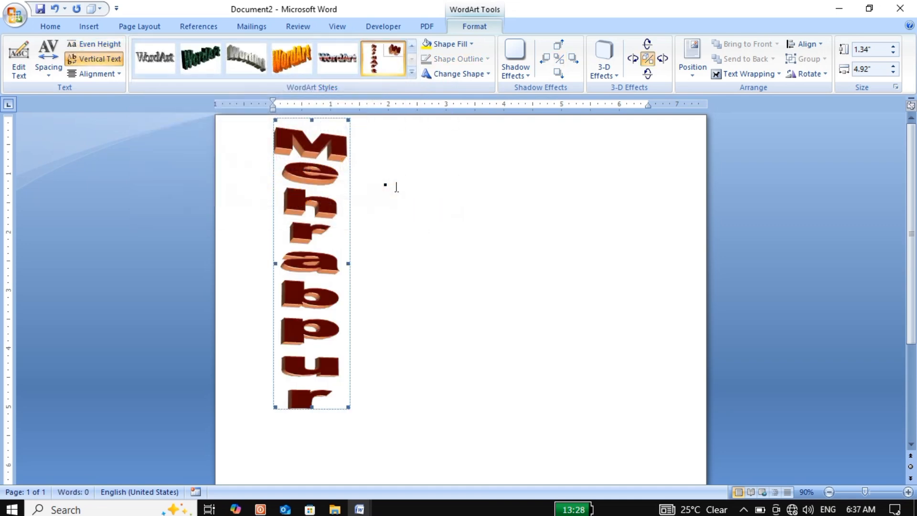
click(411, 71)
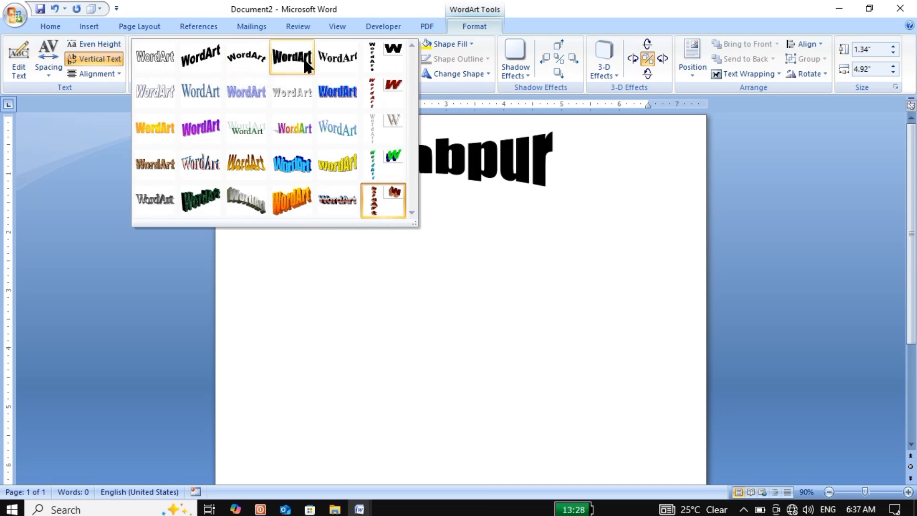
click(227, 68)
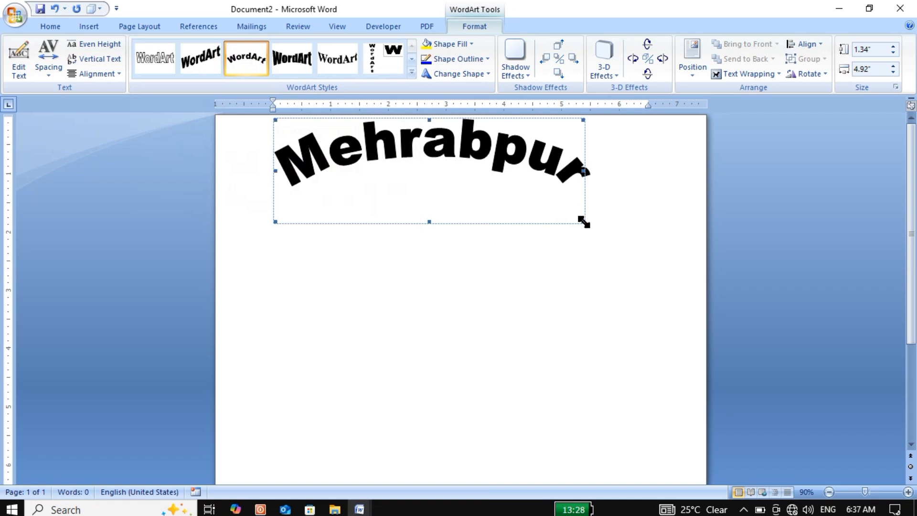
drag(622, 294, 605, 339)
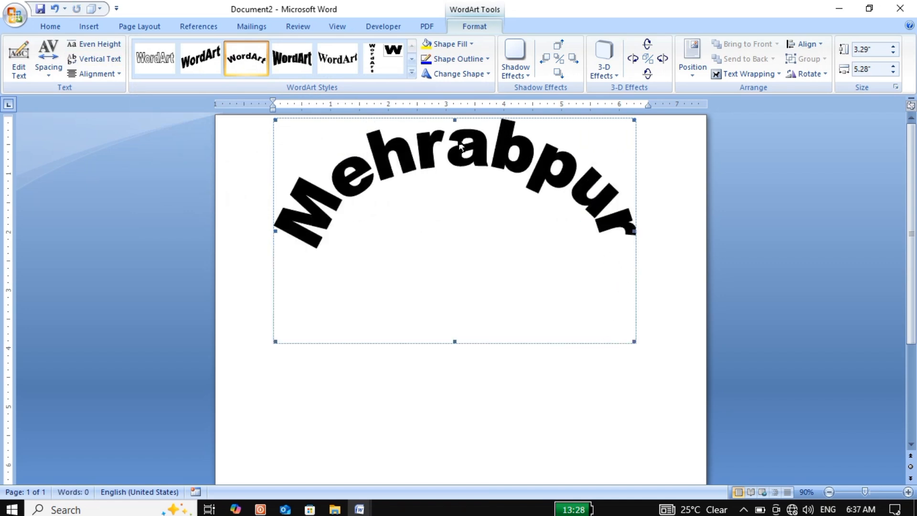
Step: Apply the purple slanted WordArt style and change its fill to the recently used light green
click(412, 75)
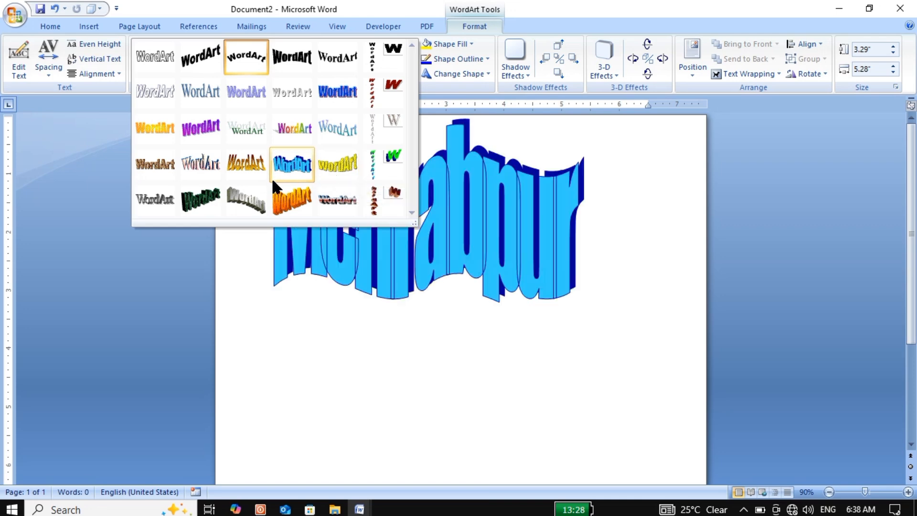
click(202, 123)
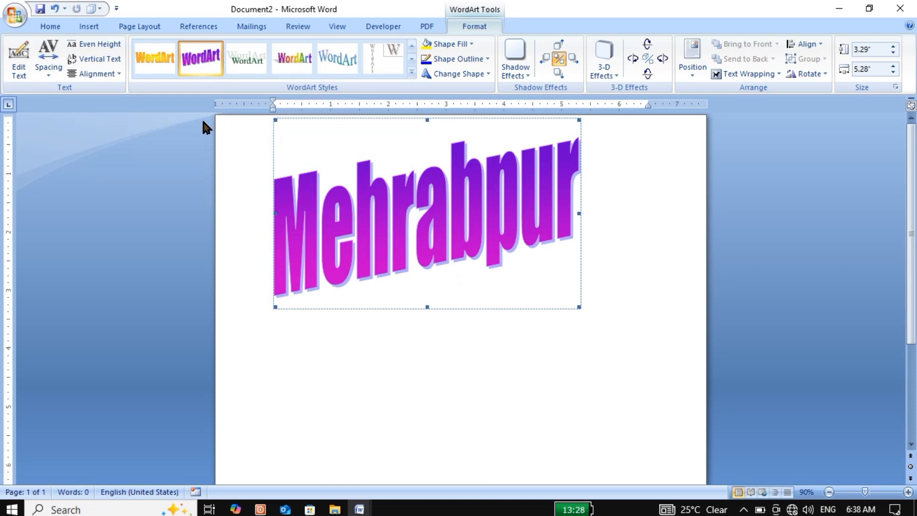
click(470, 45)
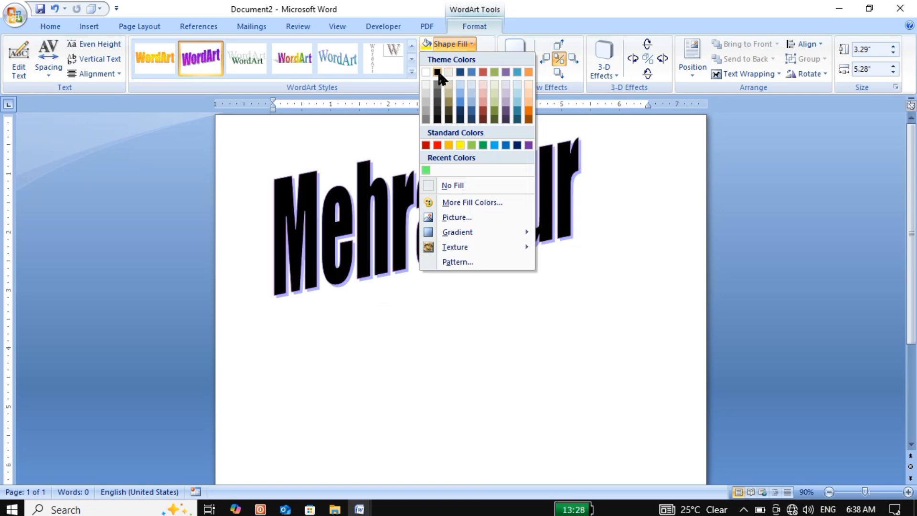
click(425, 169)
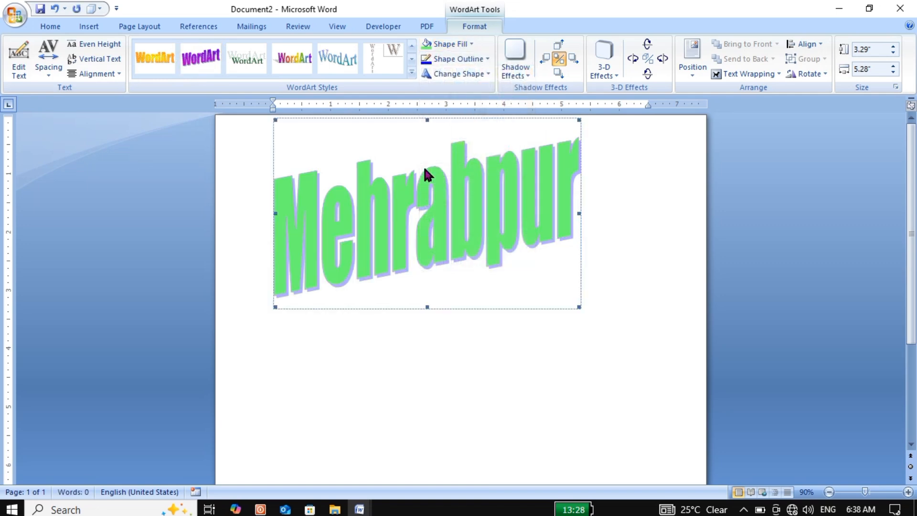
Step: Give the WordArt letters a red outline and warp them into the Deflate Bottom shape
click(483, 57)
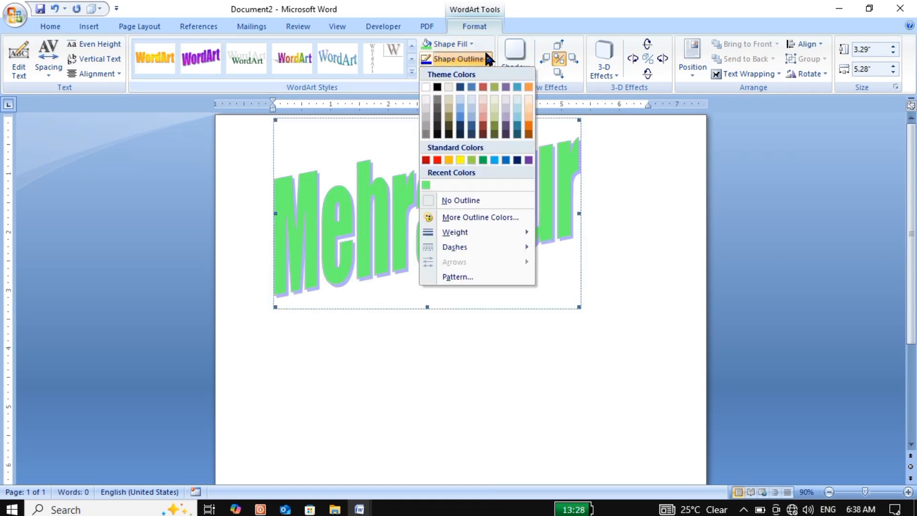
click(437, 160)
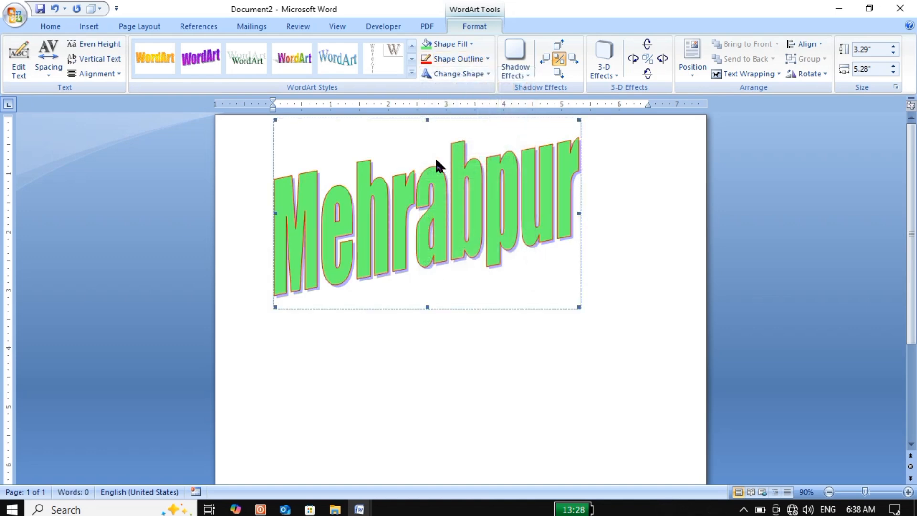
click(488, 73)
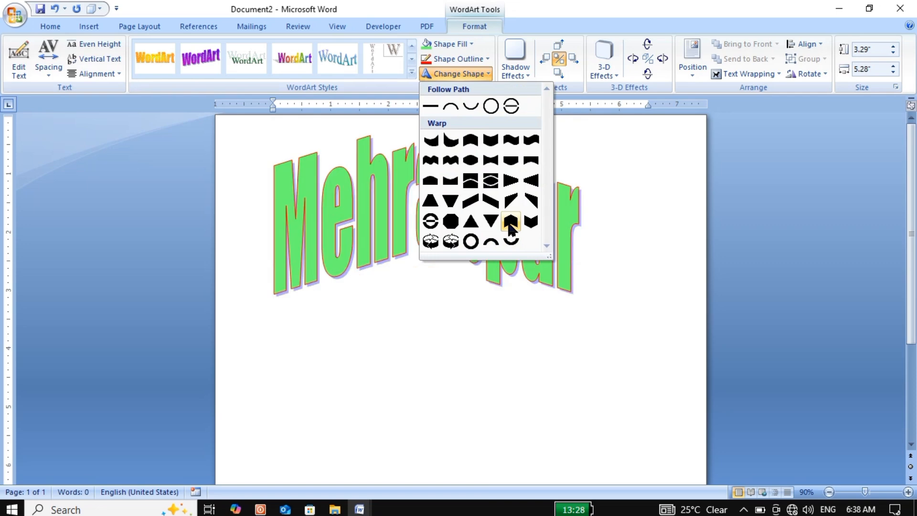
click(527, 164)
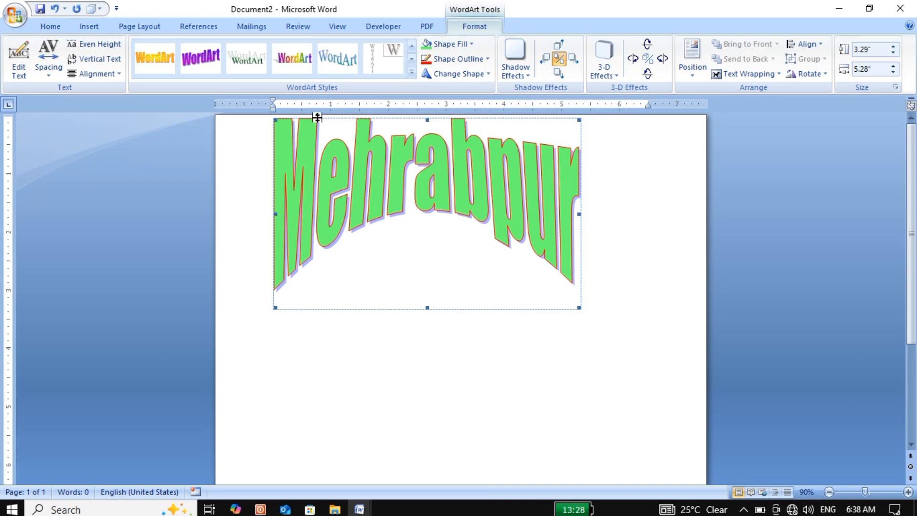
Step: Create a new blank document and fill it with sample paragraphs using =rand()
click(80, 26)
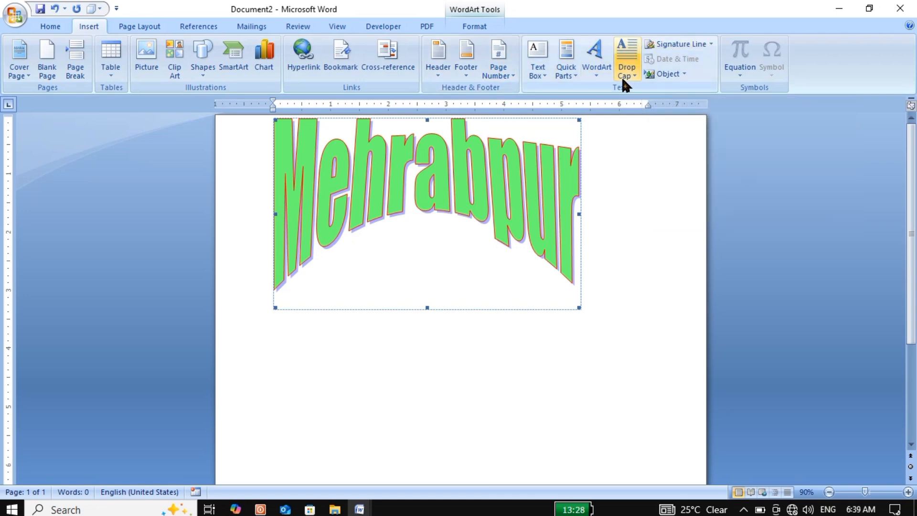
key(ctrl+n)
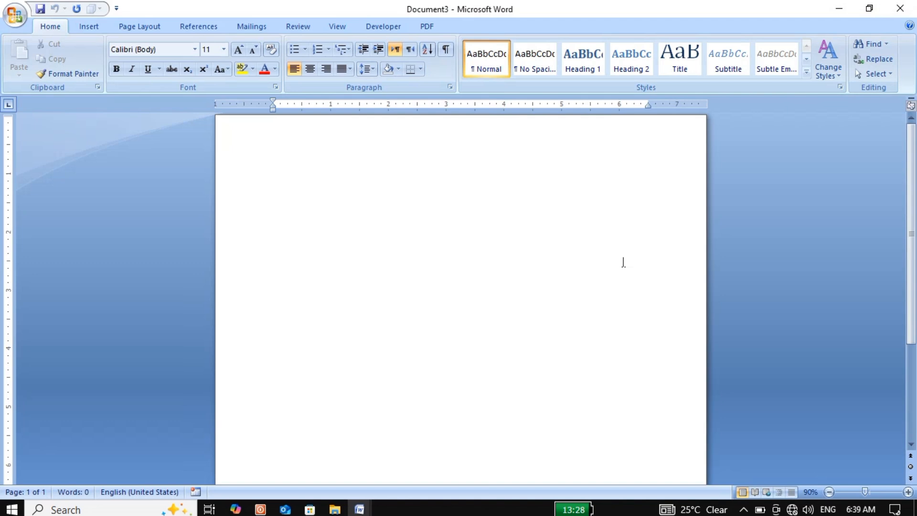
text(=rand())
key(Return)
Step: Enlarge all the sample text to 15 pt and justify the paragraphs
key(ctrl+a)
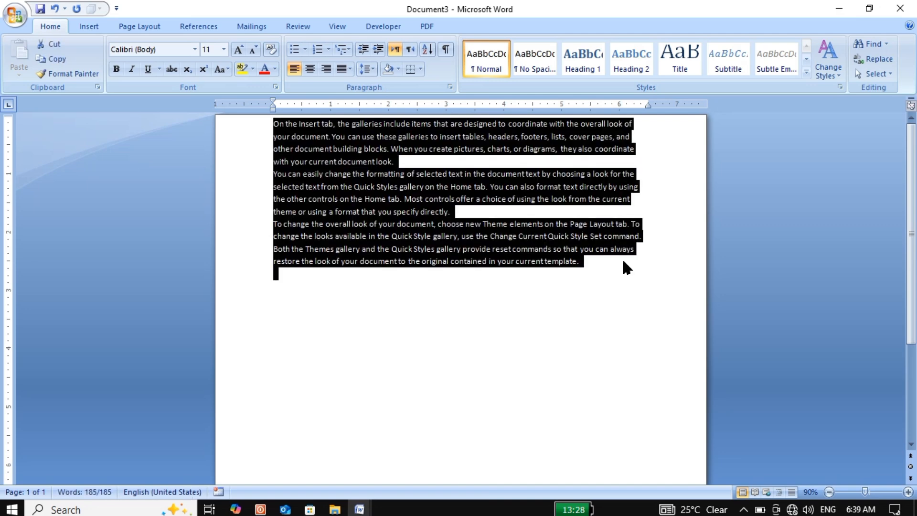
key(ctrl+bracketright)
key(ctrl+bracketright)
key(ctrl+bracketright)
key(ctrl+bracketright)
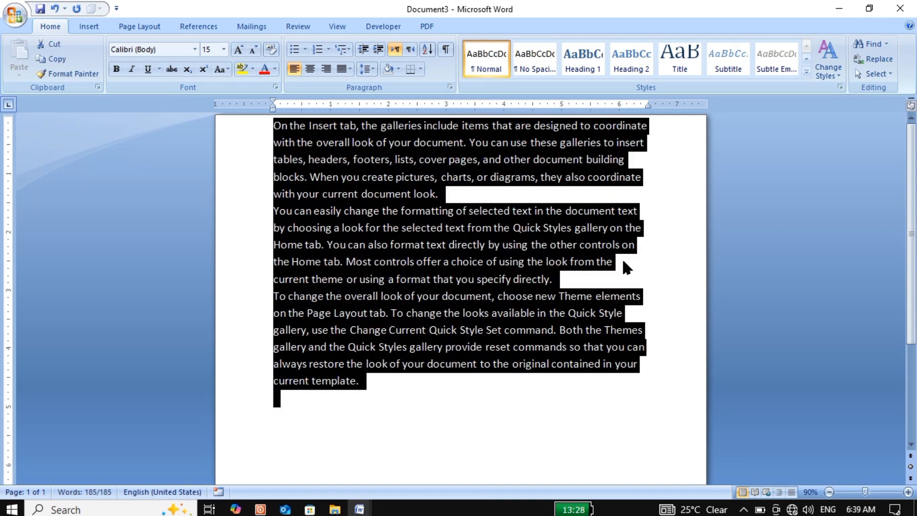
click(627, 262)
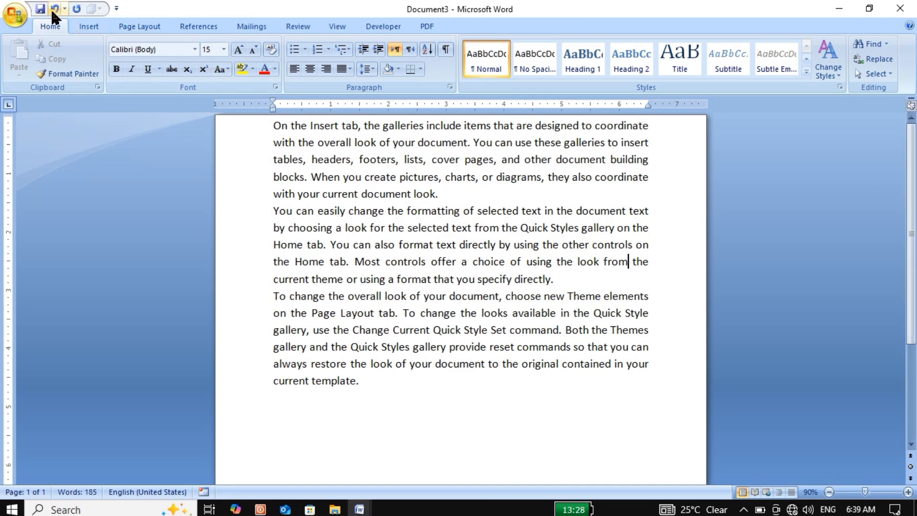
Step: Add a Dropped drop cap to the first paragraph and enlarge its letter O to about five lines high
click(82, 27)
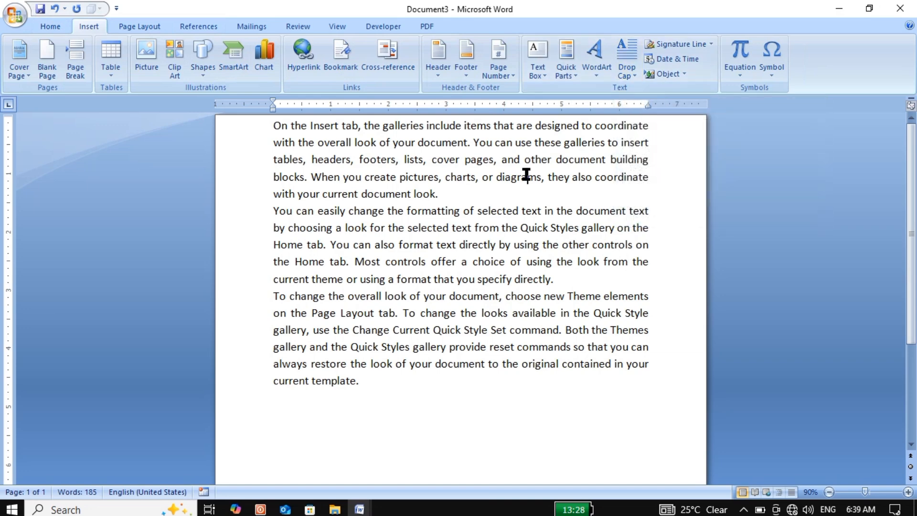
click(362, 158)
click(287, 127)
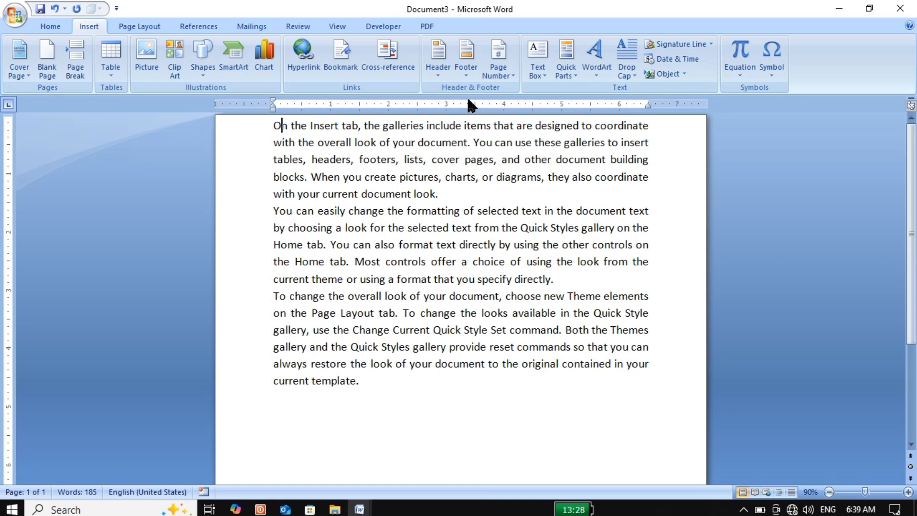
click(621, 76)
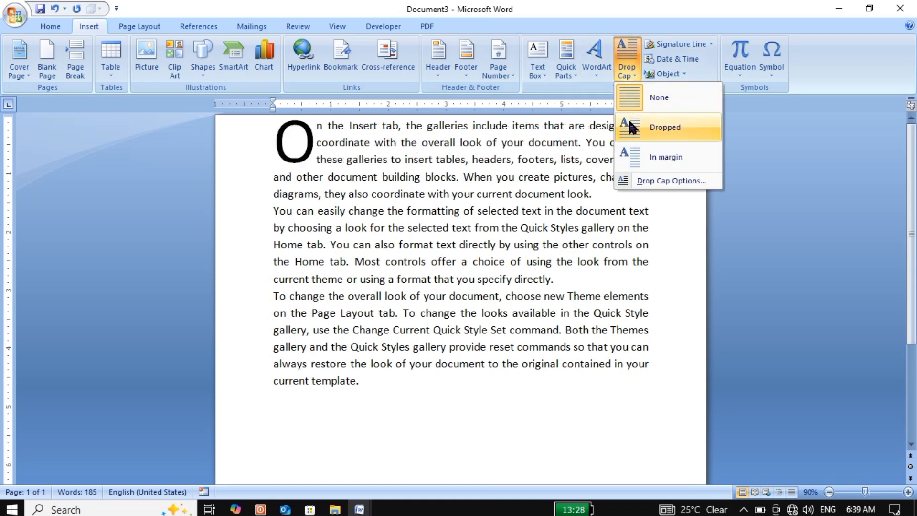
click(650, 134)
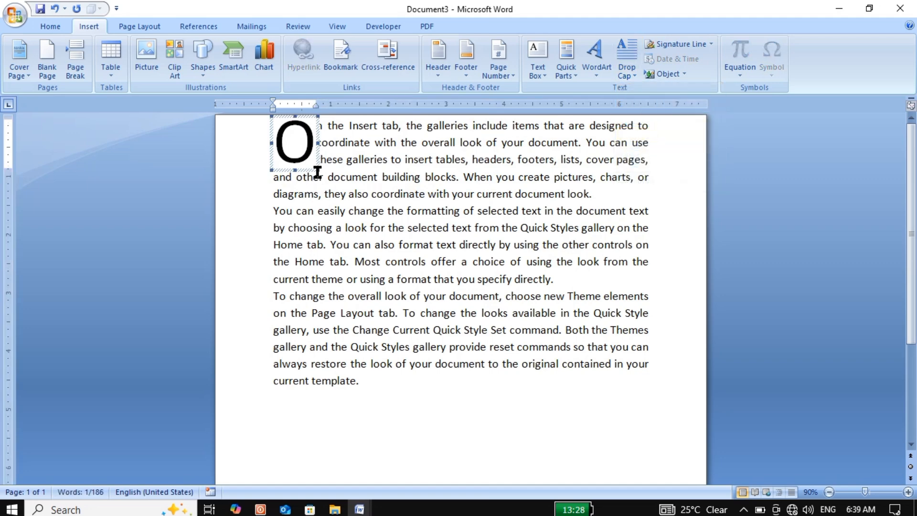
drag(319, 169, 342, 197)
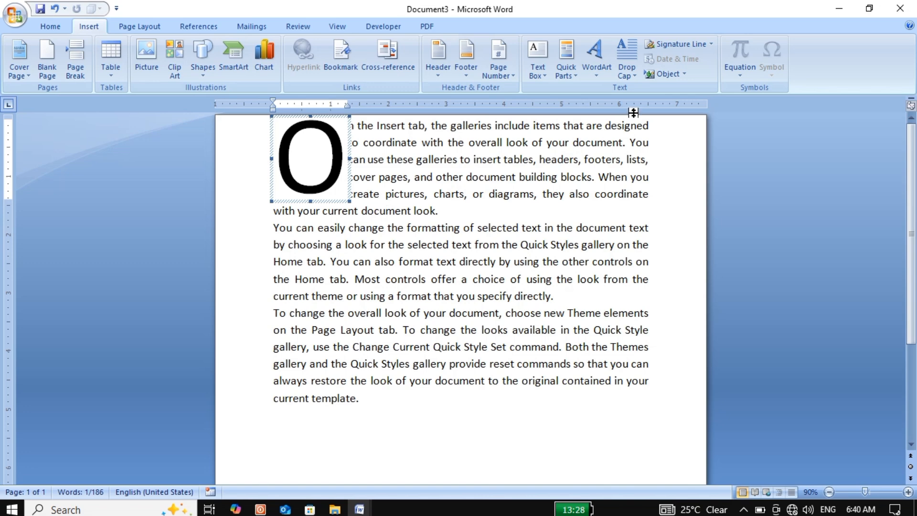
Step: Change the first paragraph's drop cap to the In margin style and add three line breaks after the last paragraph
click(628, 72)
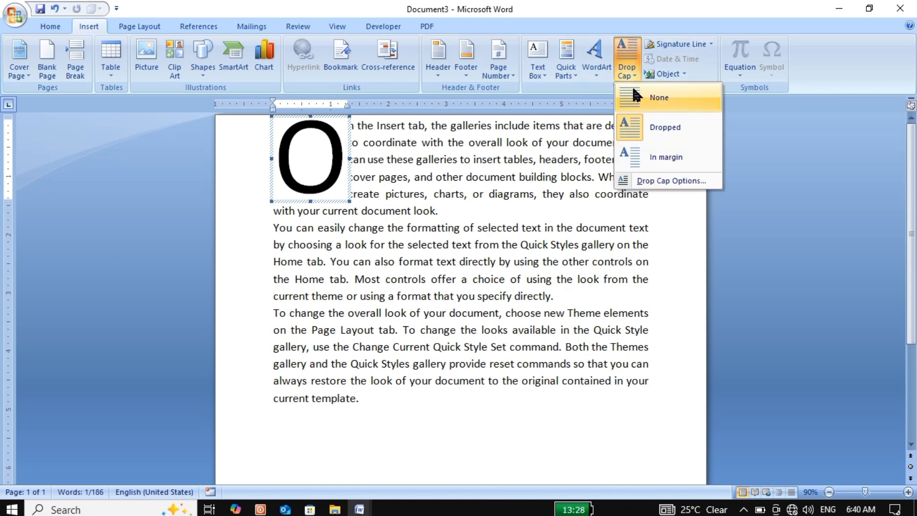
click(650, 144)
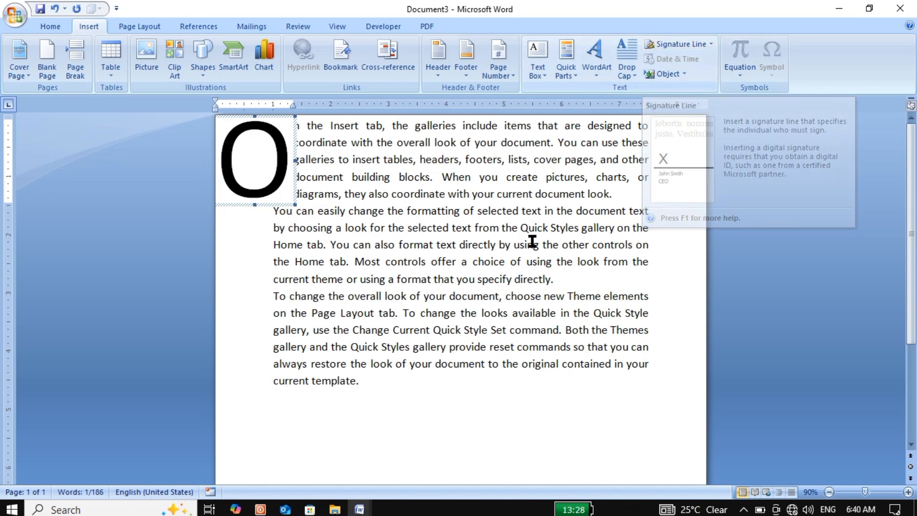
click(447, 382)
key(Return)
key(Return)
key(Return)
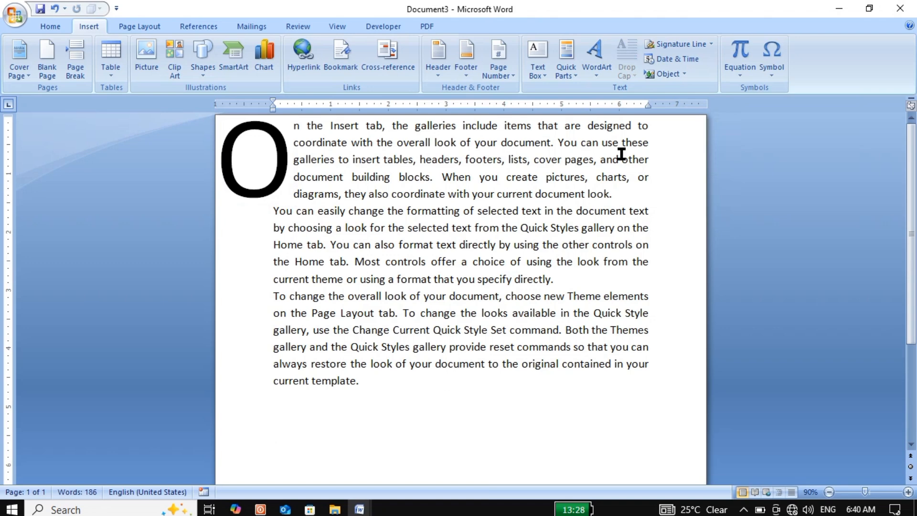
Step: Insert a Microsoft Office signature line with the suggested signer's full name, the title Teacher and the signer's e-mail address
click(710, 44)
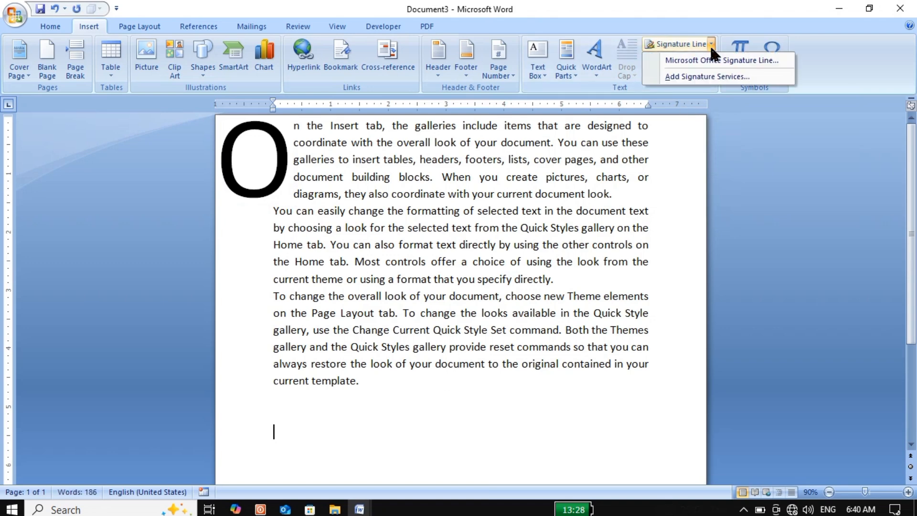
click(685, 44)
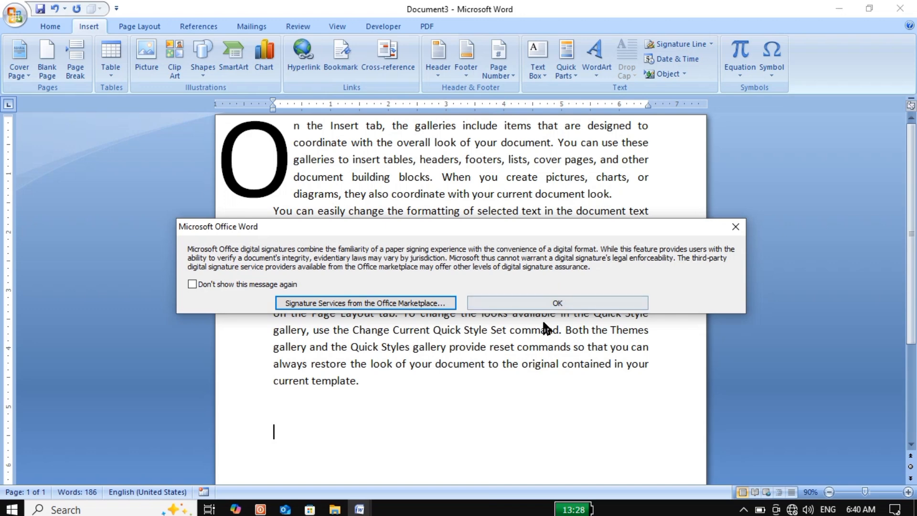
click(551, 302)
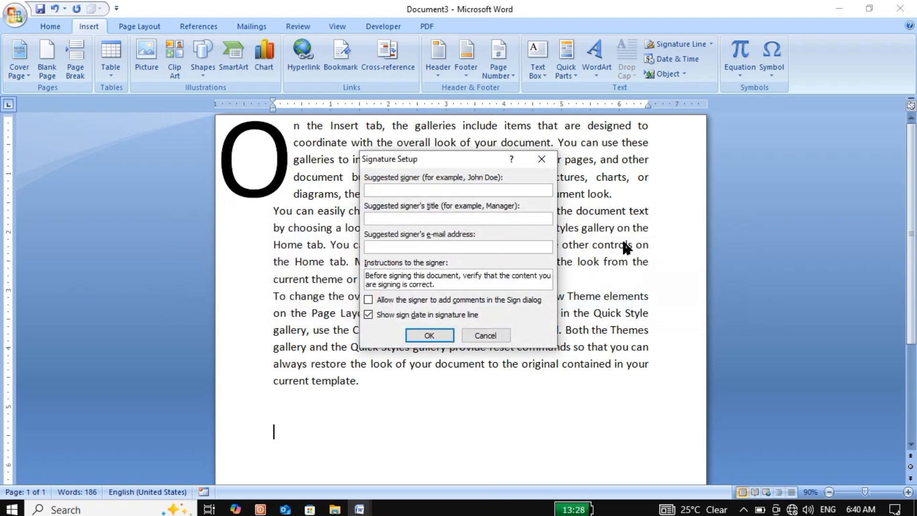
click(484, 216)
text(Teacher)
click(411, 245)
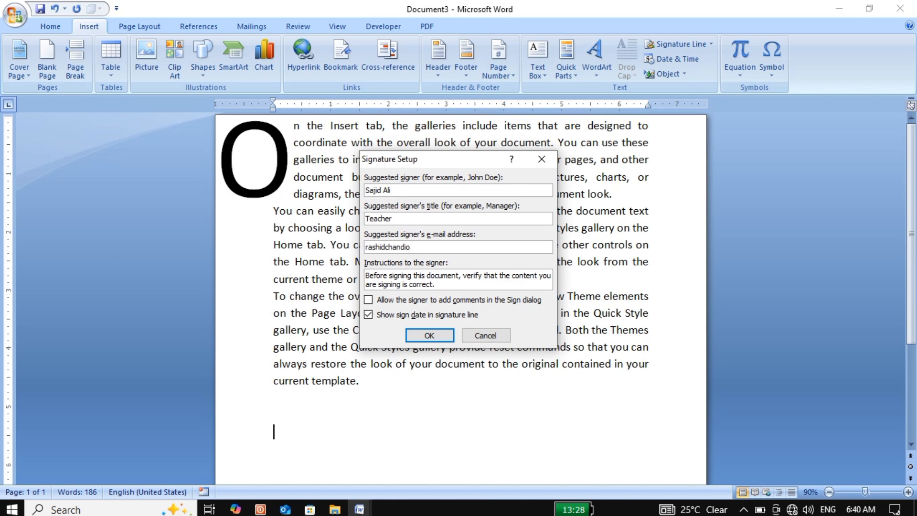
click(427, 336)
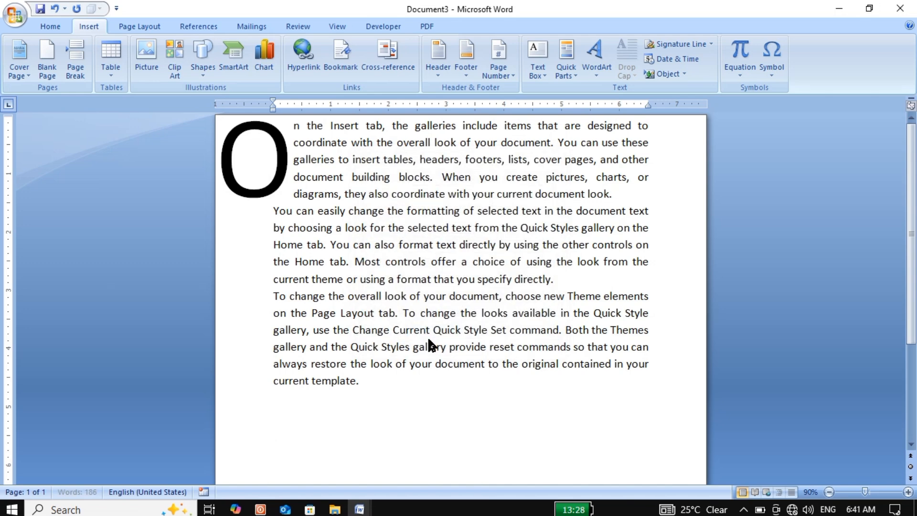
Step: Enlarge the signature line below the paragraphs to about 4 inches wide and 2.5 inches high
scroll(501, 311, down, 4)
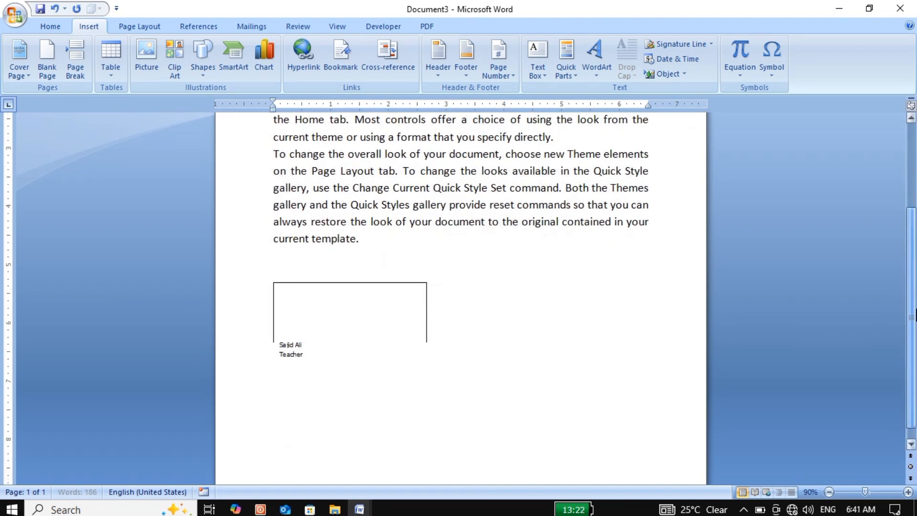
click(386, 318)
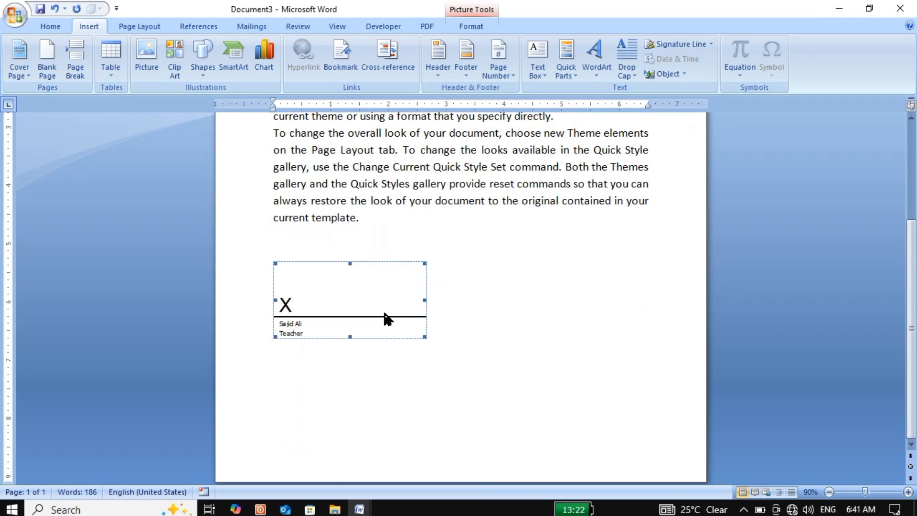
drag(423, 336, 499, 365)
click(554, 355)
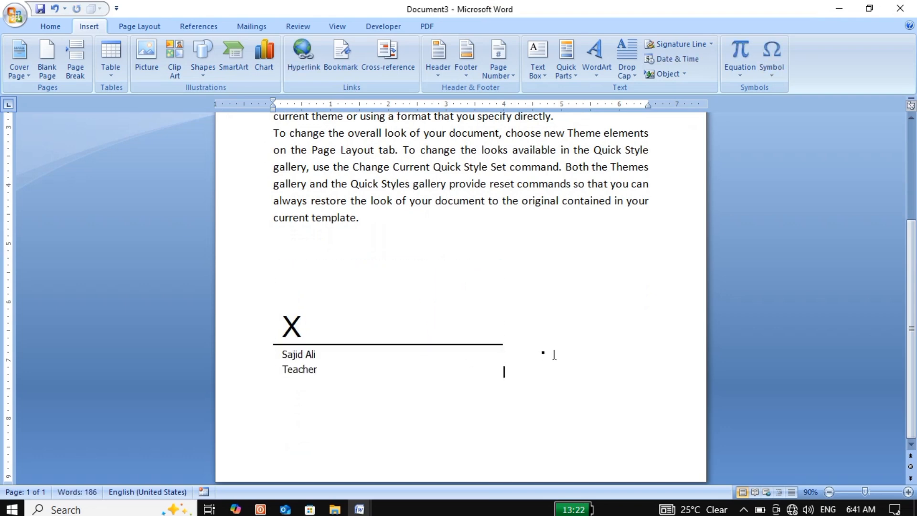
click(338, 344)
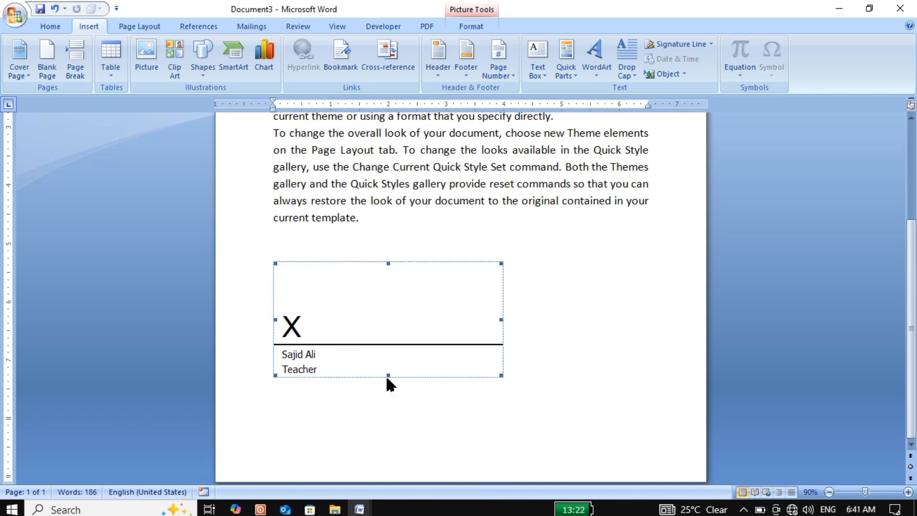
drag(387, 376, 386, 406)
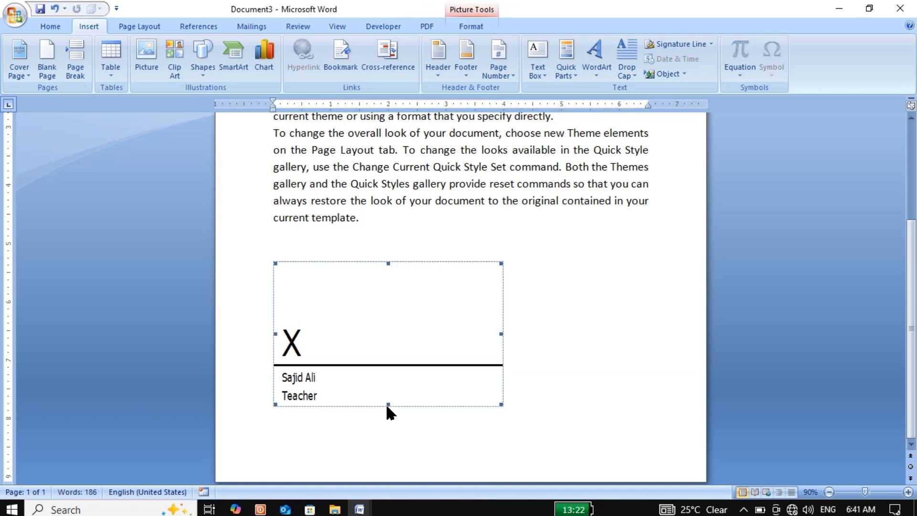
click(579, 344)
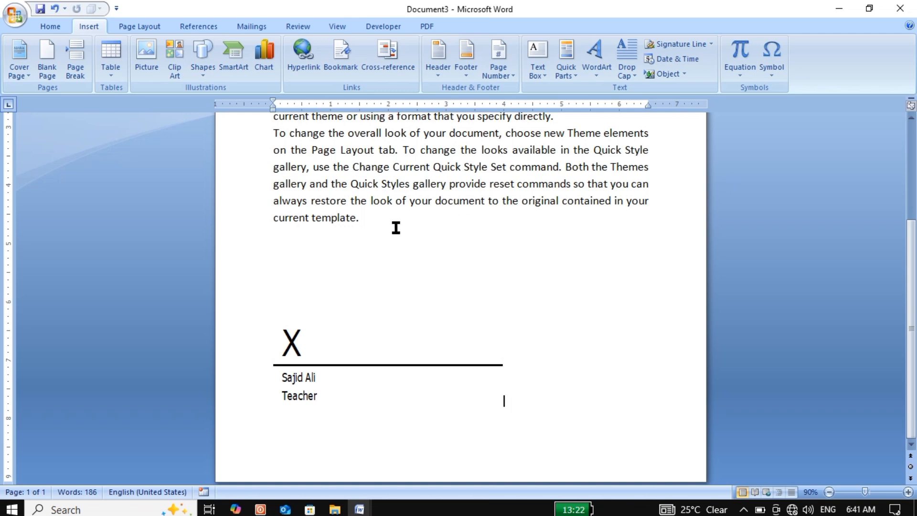
Step: Insert the current date beside the signature line as 1/27/2025 and again in the long format Monday, January 27, 2025
click(695, 60)
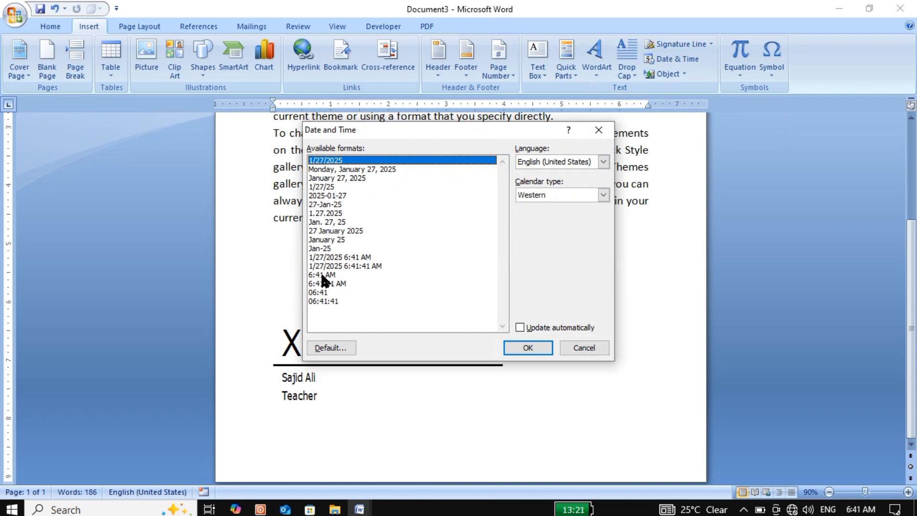
click(516, 348)
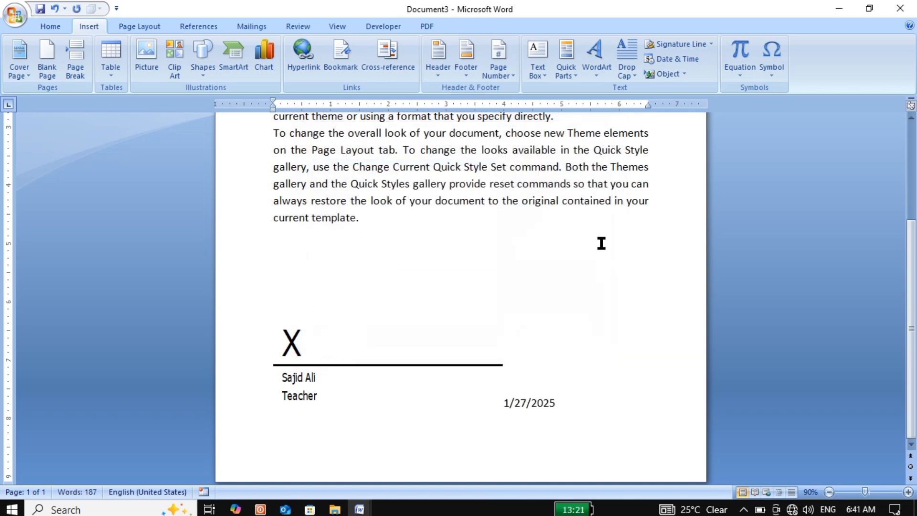
click(690, 59)
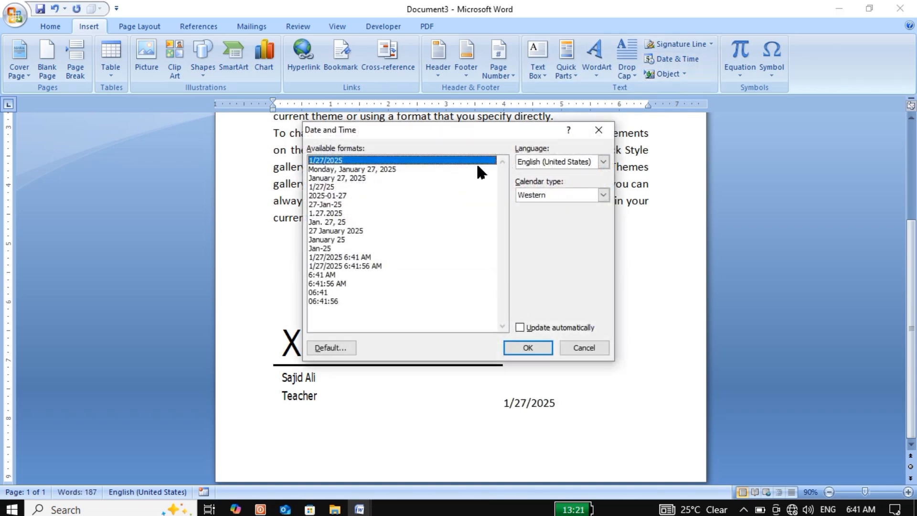
click(373, 170)
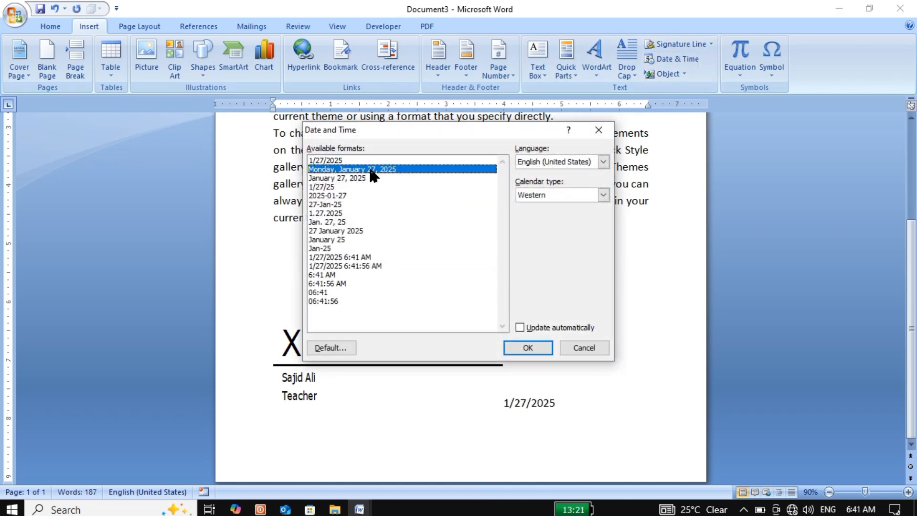
click(530, 347)
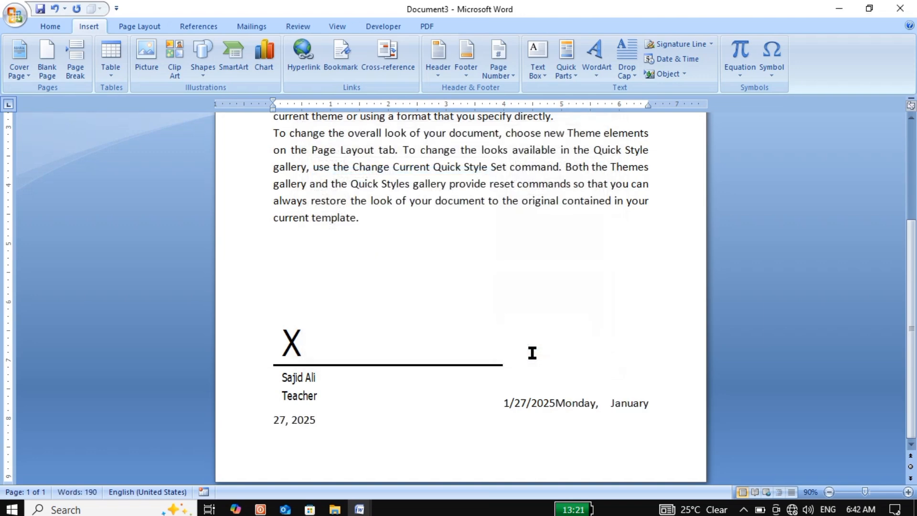
Step: Insert the current date and time on a new line, in the numeric date format with hours, minutes, seconds and AM
key(Return)
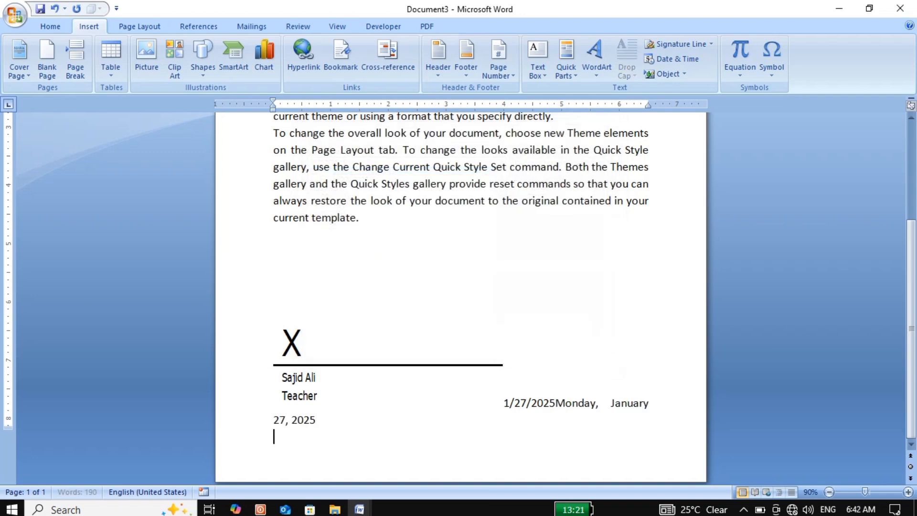
click(675, 62)
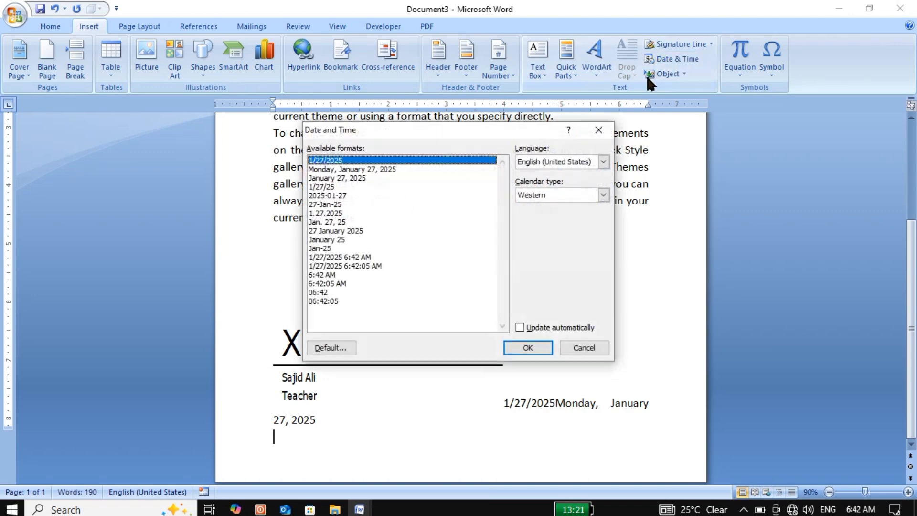
click(328, 266)
click(516, 342)
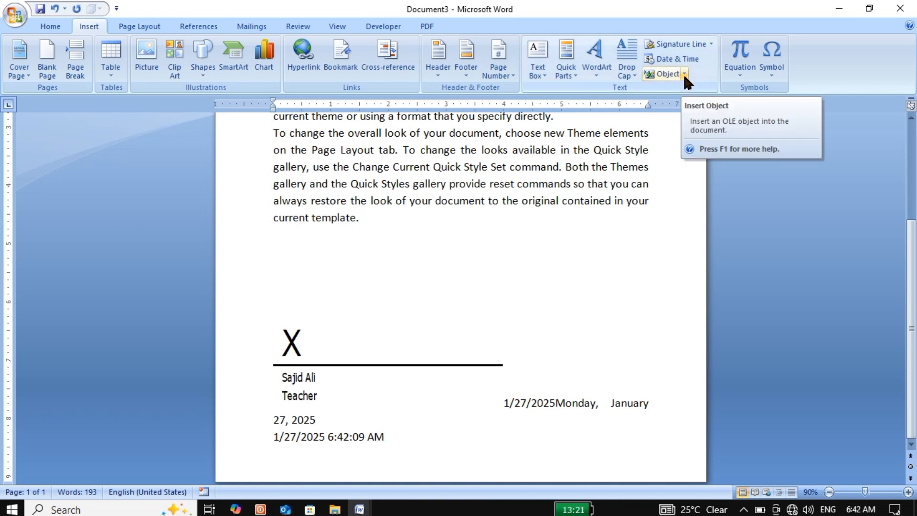
Step: Create a new blank document and insert a new embedded Bitmap Image object into it
click(665, 200)
key(ctrl+n)
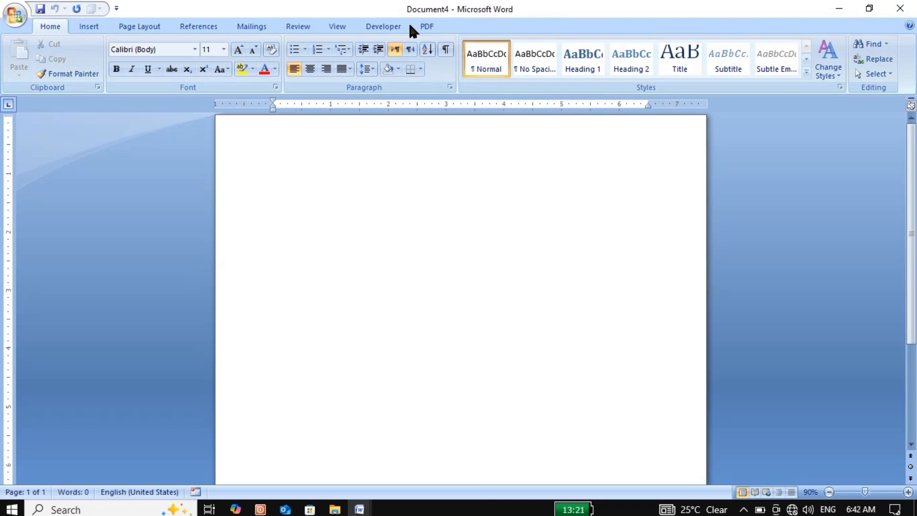
click(100, 28)
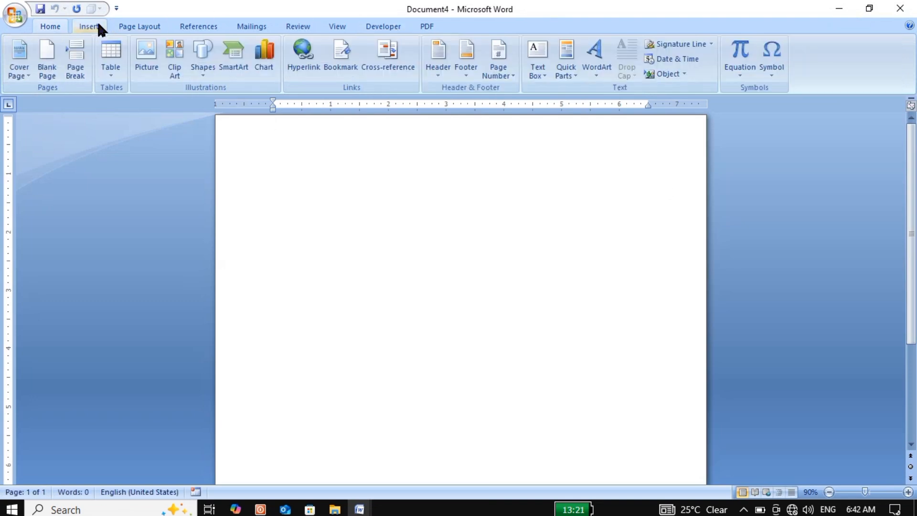
click(684, 74)
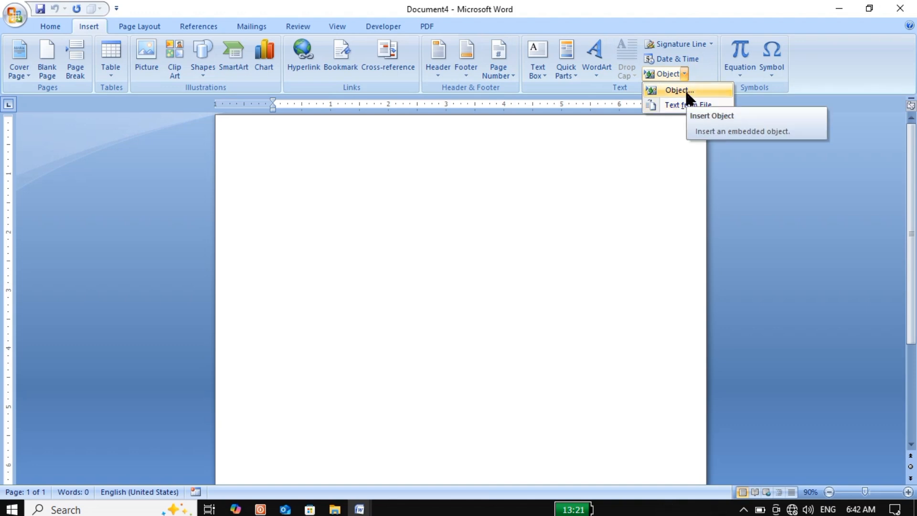
click(684, 90)
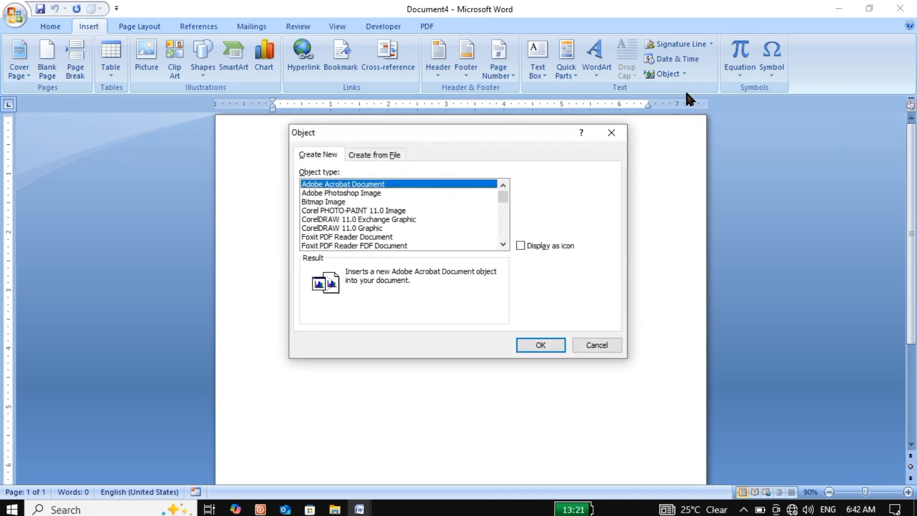
drag(518, 139, 699, 128)
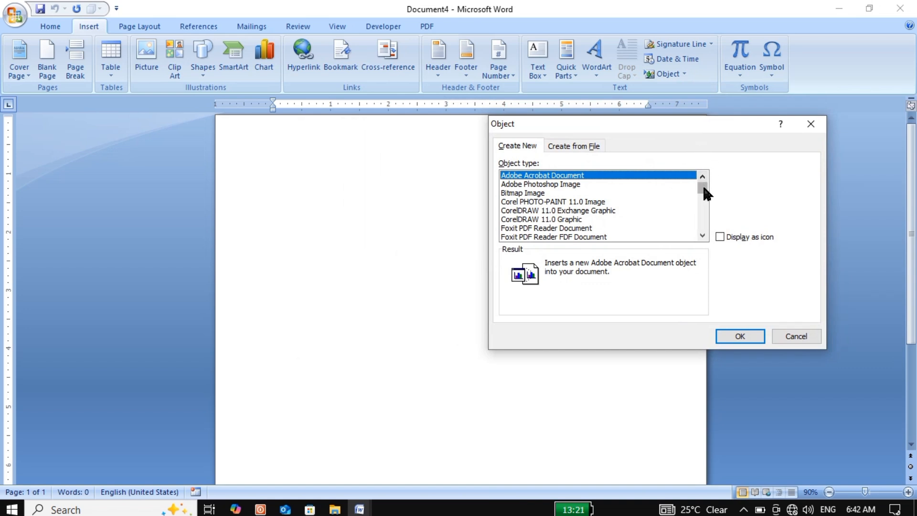
mouse_move(703, 187)
mouse_down()
mouse_move(702, 226)
mouse_move(705, 199)
mouse_up()
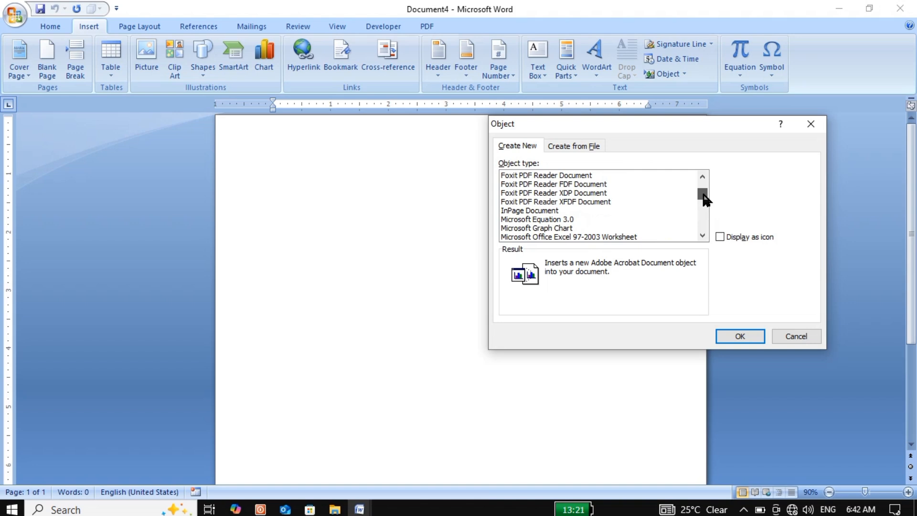
drag(705, 200, 708, 187)
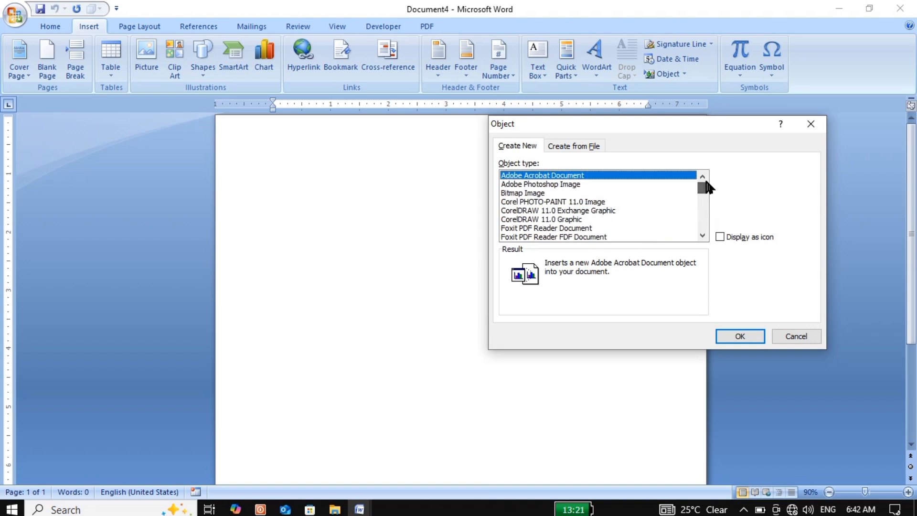
click(522, 194)
click(524, 185)
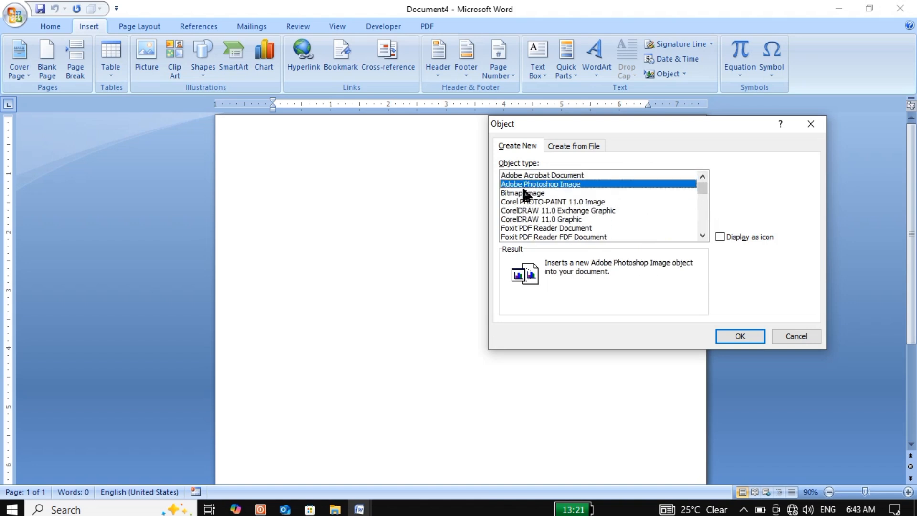
click(524, 194)
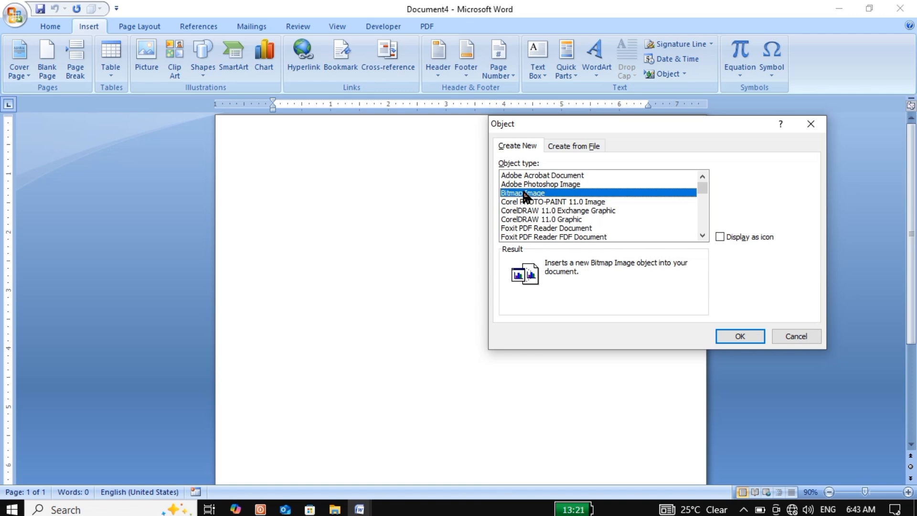
click(740, 335)
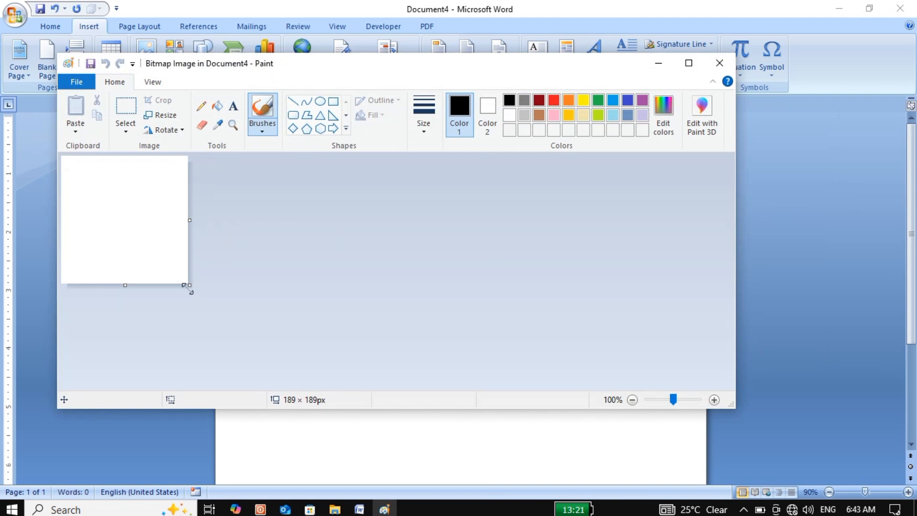
Step: Maximize the Paint window and enlarge the bitmap's canvas to about 880 × 506 px
drag(189, 289, 620, 380)
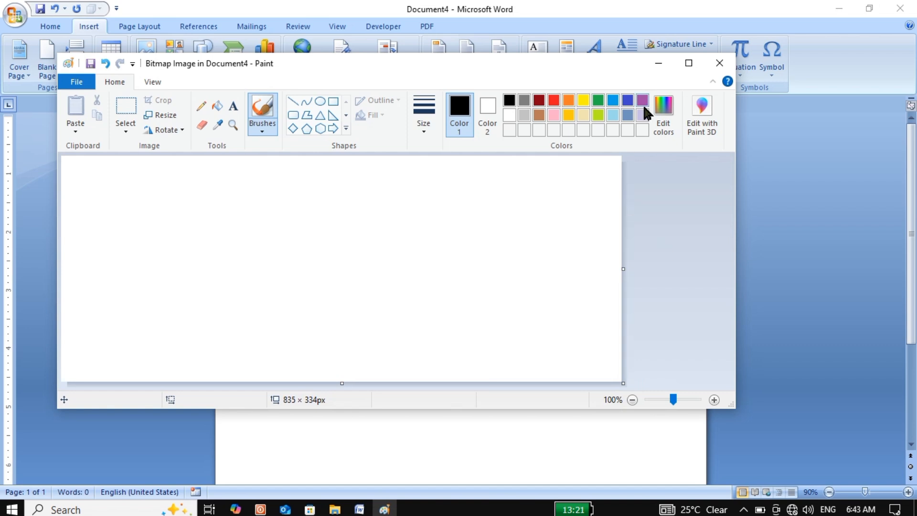
click(688, 62)
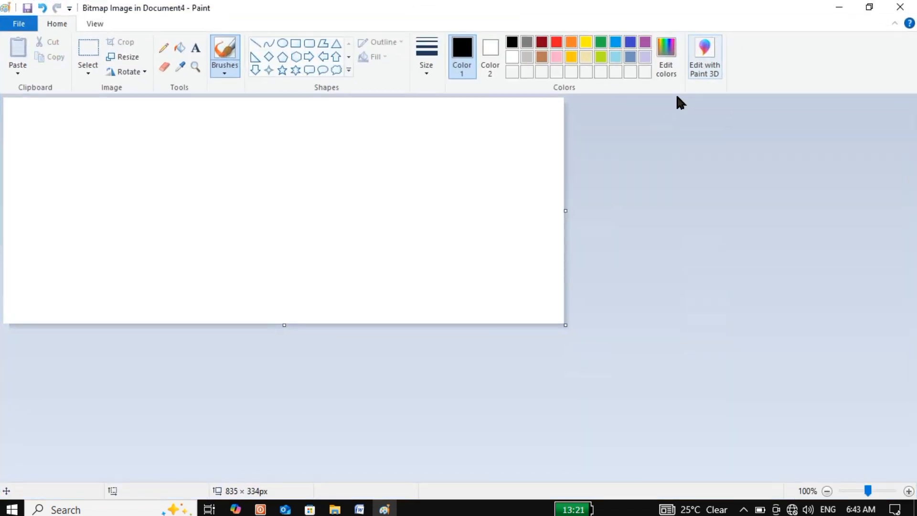
drag(565, 325, 597, 442)
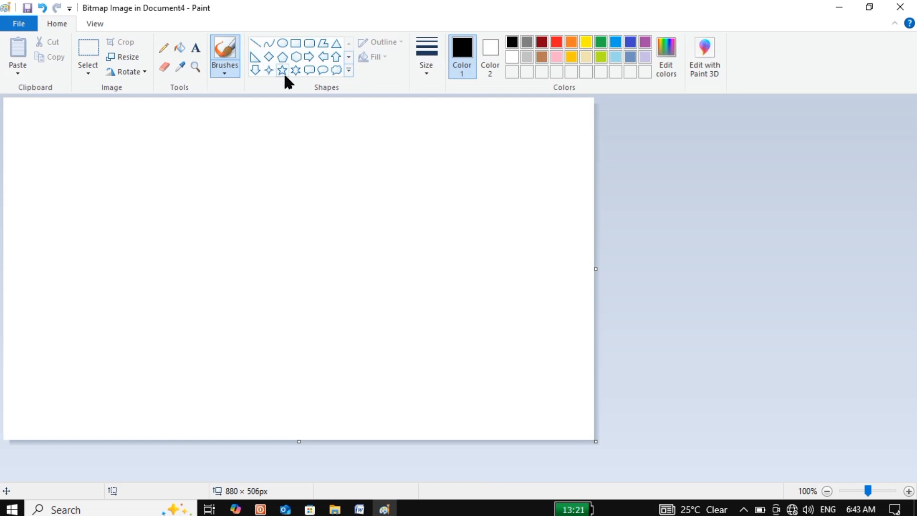
Step: Draw two overlapping ellipses, one about 287 × 254 px and a smaller one about 239 × 205 px offset toward its upper right
click(282, 44)
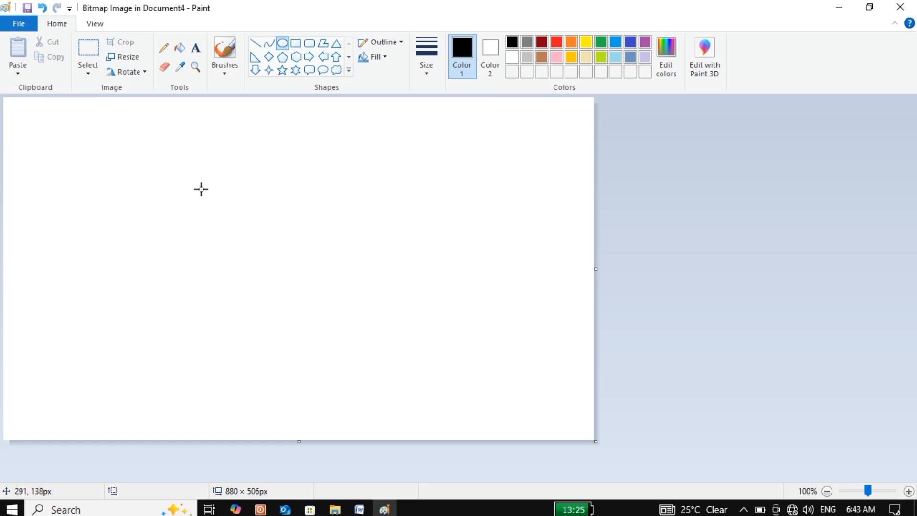
drag(227, 155, 419, 327)
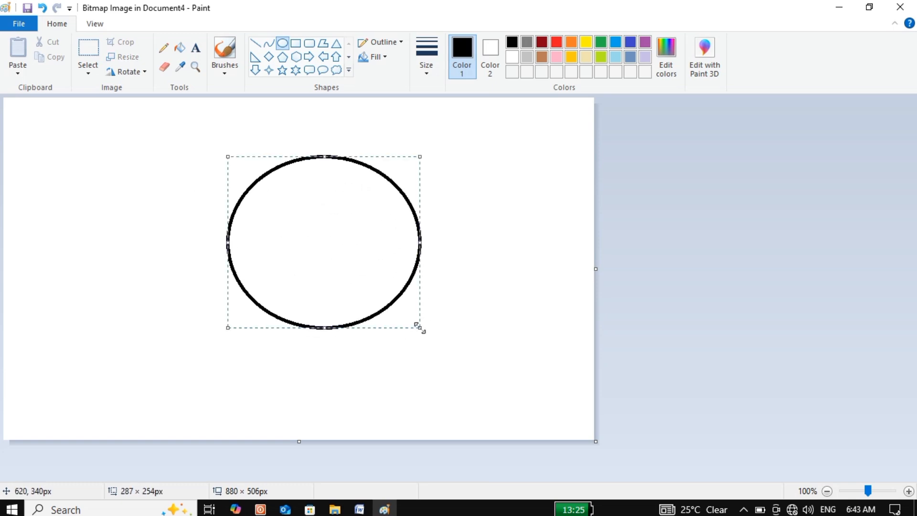
click(282, 44)
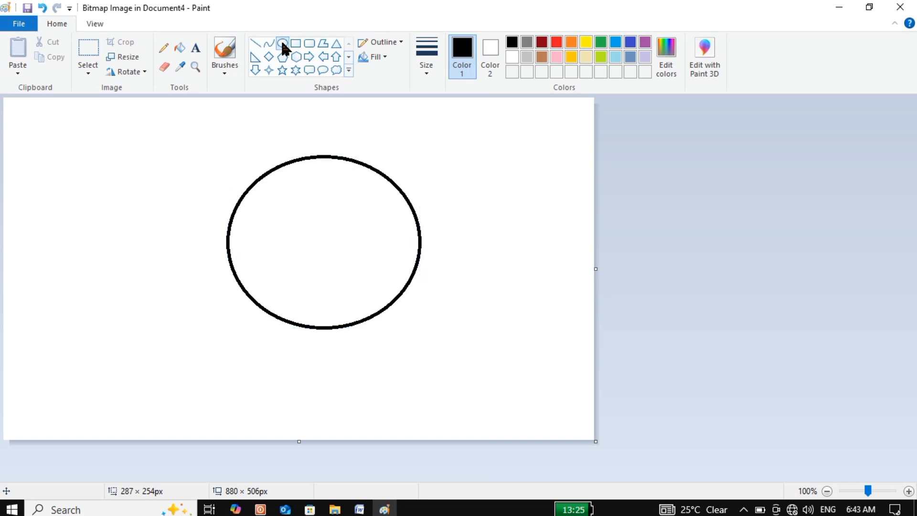
drag(396, 144, 236, 282)
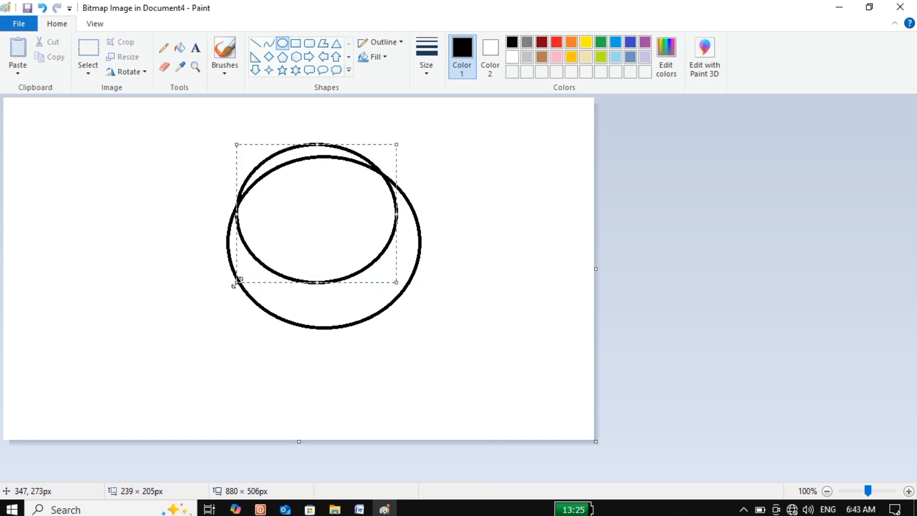
drag(382, 151, 417, 148)
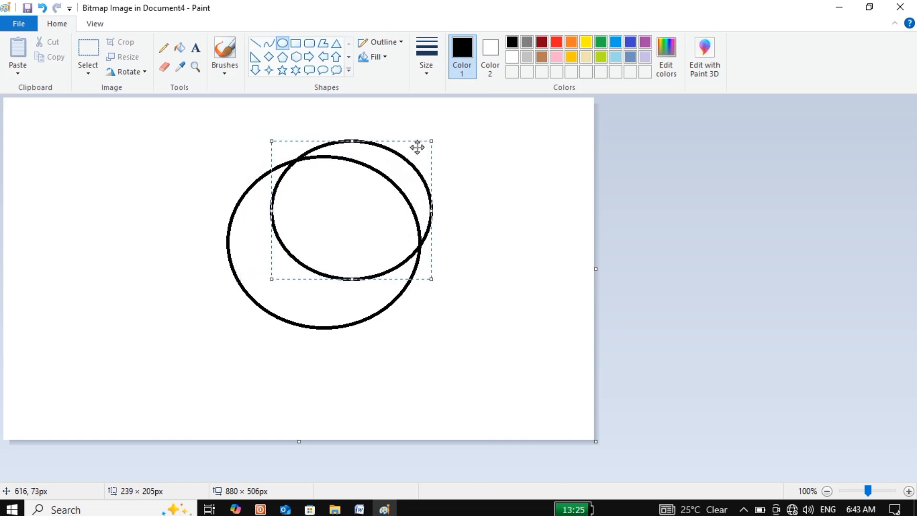
click(477, 198)
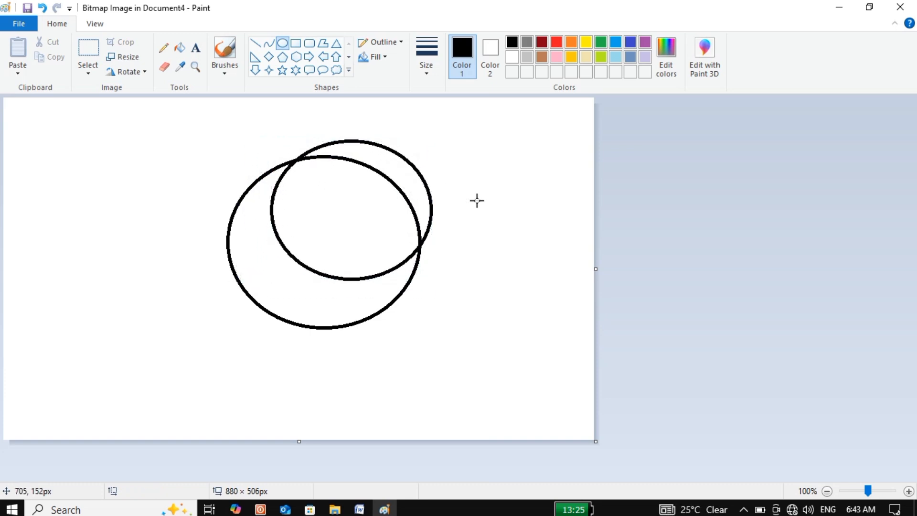
Step: Erase the upper-right arcs of both ellipses so that only a crescent moon outline remains
click(164, 67)
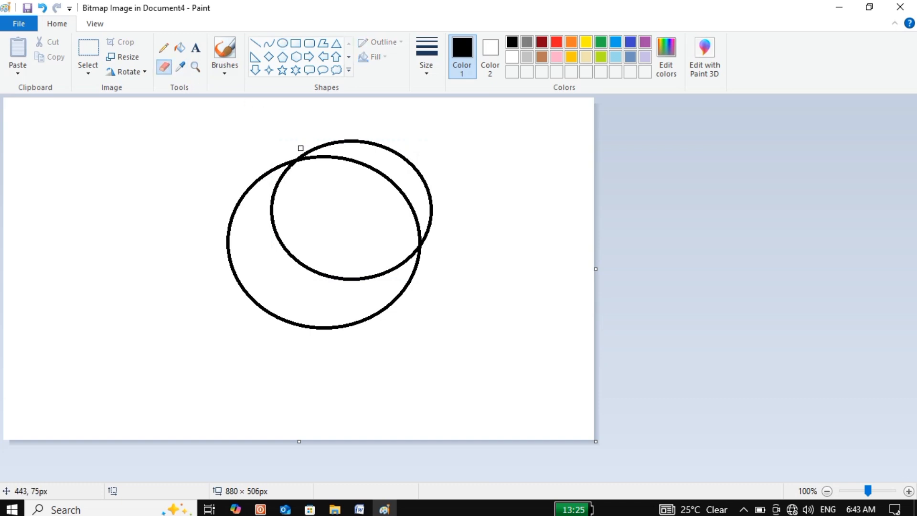
mouse_move(301, 148)
mouse_down()
mouse_move(301, 160)
mouse_move(315, 157)
mouse_up()
mouse_move(414, 239)
mouse_down()
mouse_move(418, 249)
mouse_move(352, 157)
mouse_move(316, 151)
mouse_move(478, 199)
mouse_move(422, 162)
mouse_move(442, 190)
mouse_move(412, 194)
mouse_move(423, 239)
mouse_move(432, 215)
mouse_move(429, 240)
mouse_move(394, 176)
mouse_move(391, 191)
mouse_move(391, 181)
mouse_move(423, 237)
mouse_move(436, 193)
mouse_move(424, 178)
mouse_up()
mouse_move(320, 160)
mouse_down()
mouse_move(307, 153)
mouse_move(330, 157)
mouse_move(327, 144)
mouse_move(367, 139)
mouse_move(350, 141)
mouse_up()
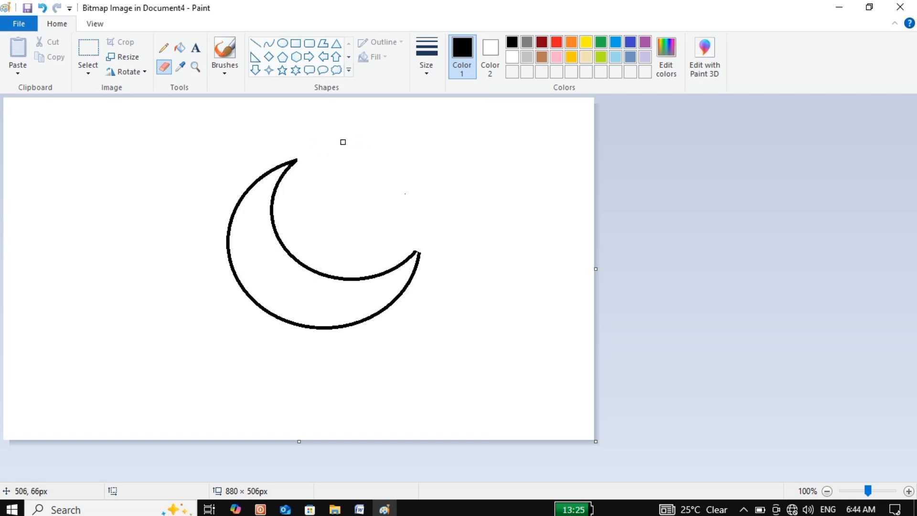
Step: Draw a five-point star about 107 × 96 px inside the crescent's opening and close Paint to return to the Word document
click(282, 68)
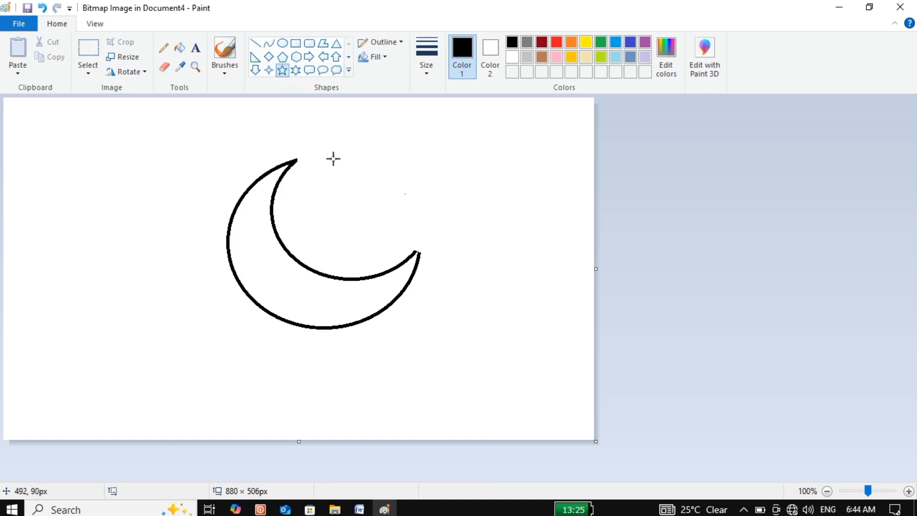
mouse_move(329, 160)
mouse_down()
mouse_move(402, 226)
mouse_move(367, 216)
mouse_move(357, 223)
mouse_up()
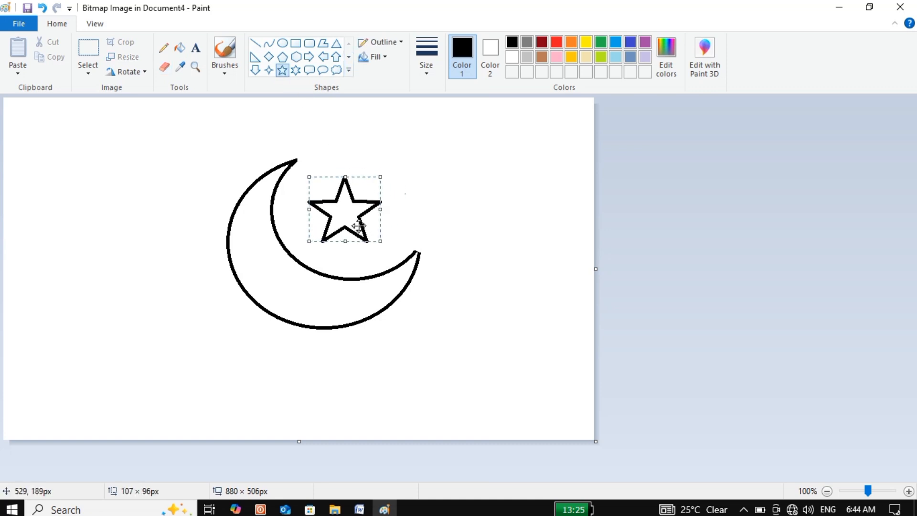
click(433, 253)
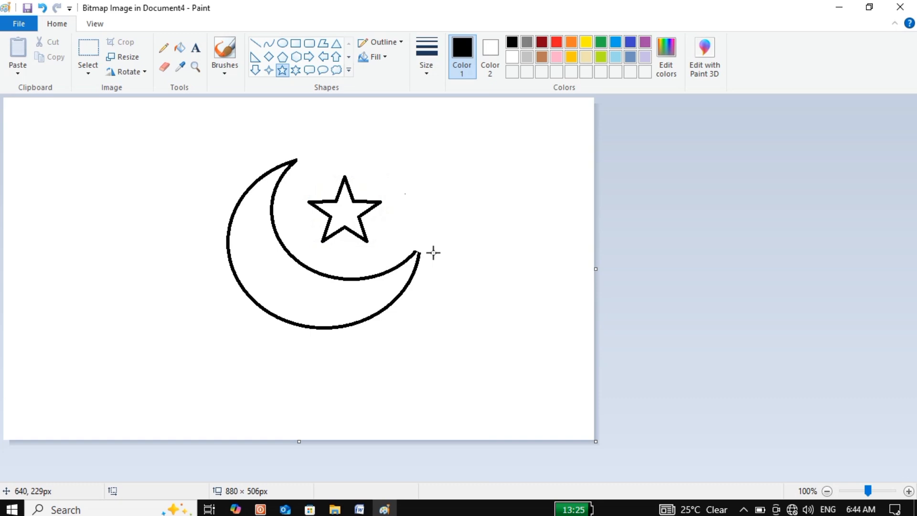
click(909, 10)
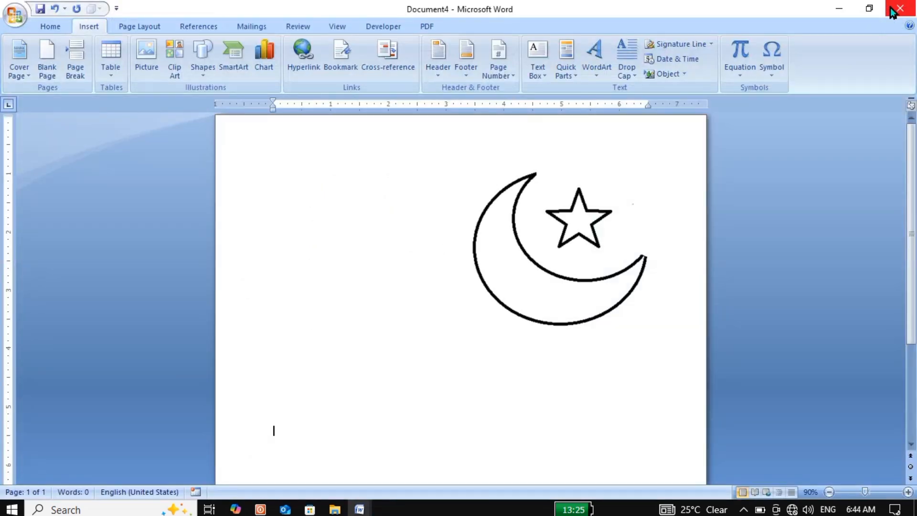
Step: Set the crescent-and-star picture's text wrapping to Behind Text and move it left toward the middle of the page
click(577, 213)
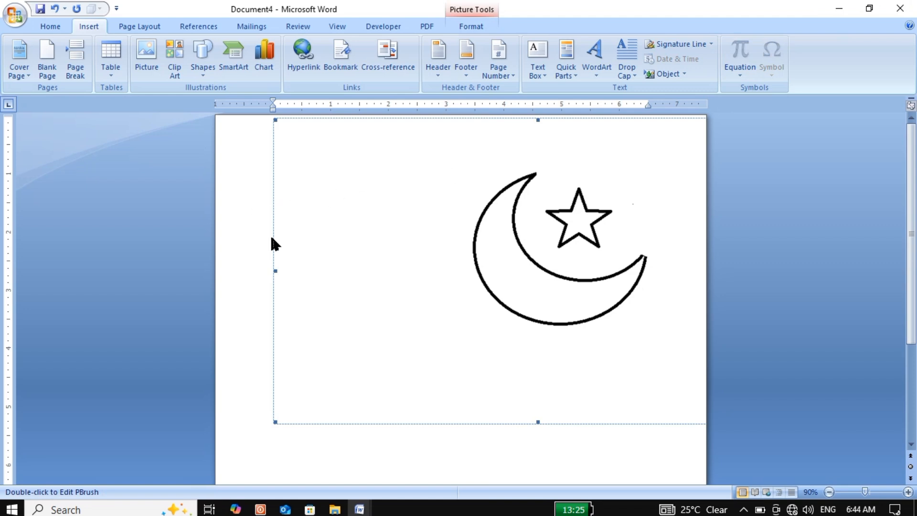
click(467, 24)
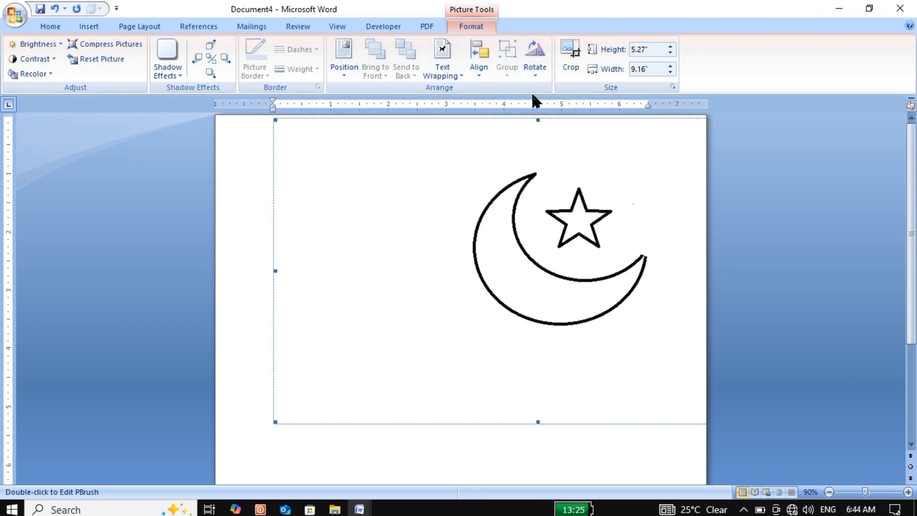
click(443, 66)
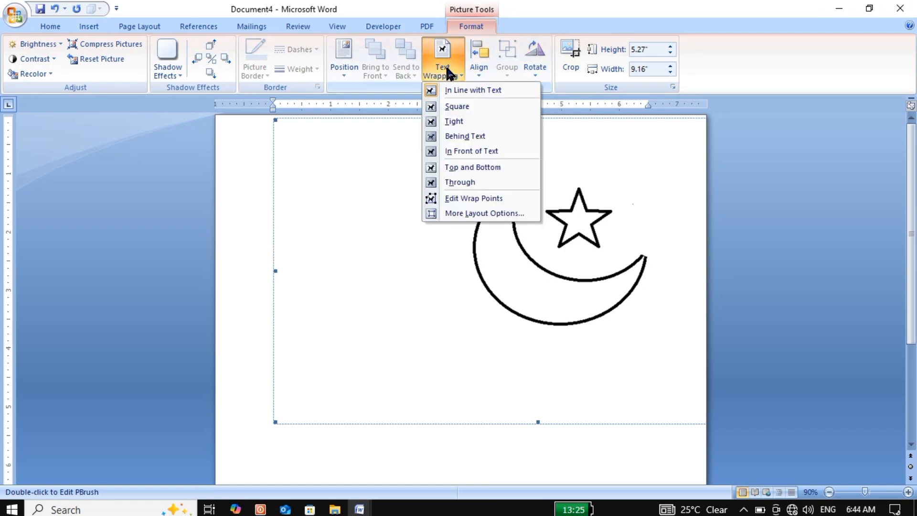
click(460, 137)
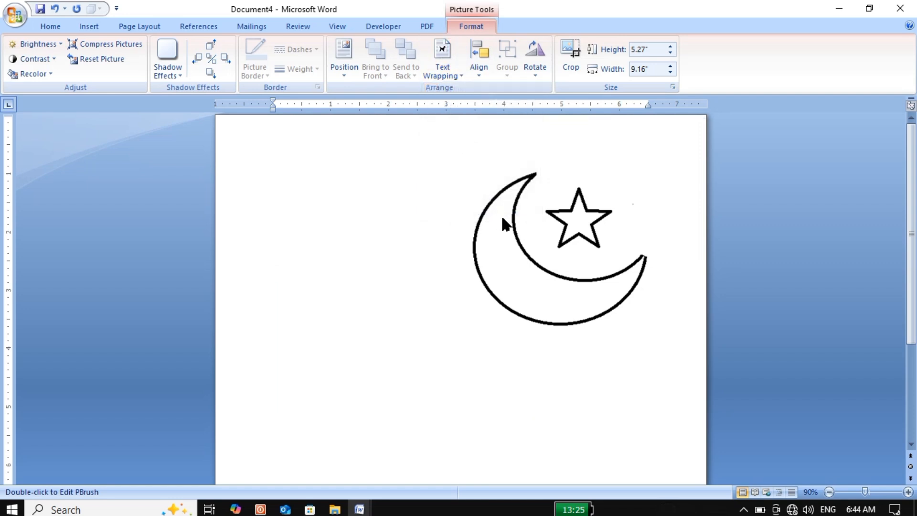
drag(534, 215, 418, 222)
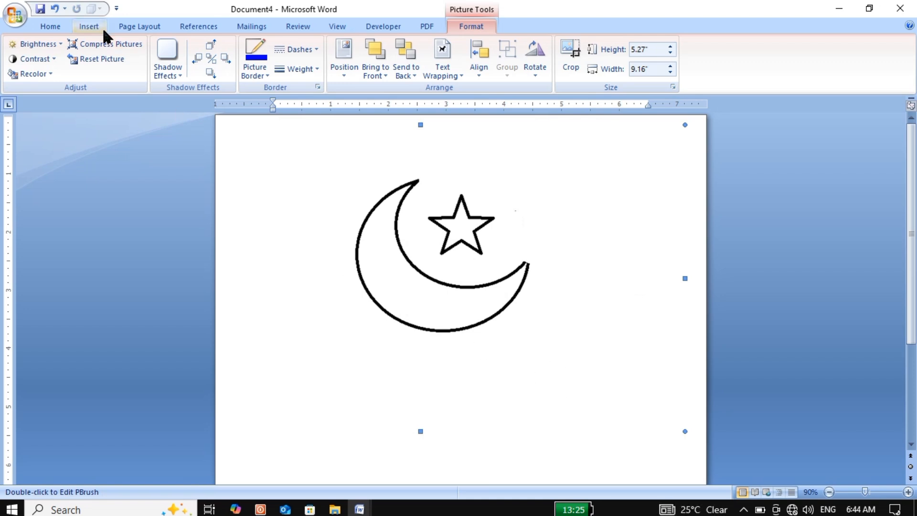
Step: Deselect the picture, look through the built-in equations and insert a new blank equation at the start of the document
click(88, 26)
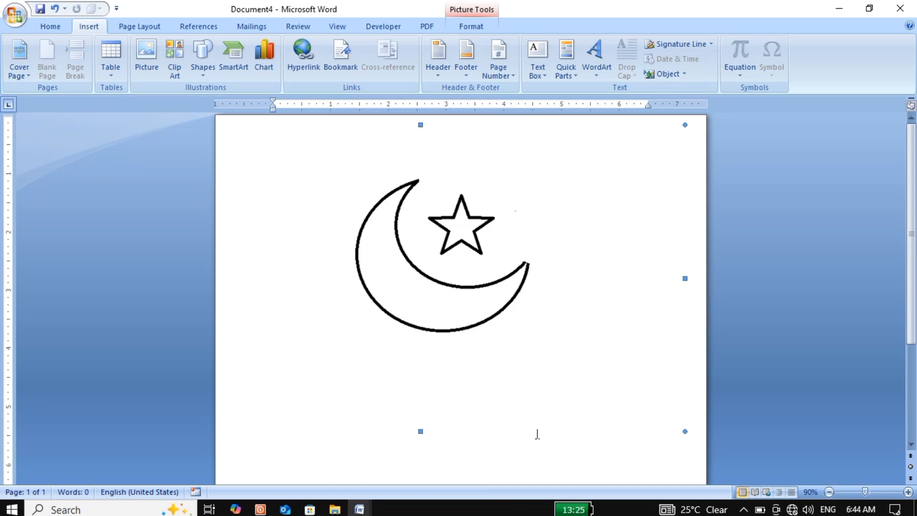
click(524, 464)
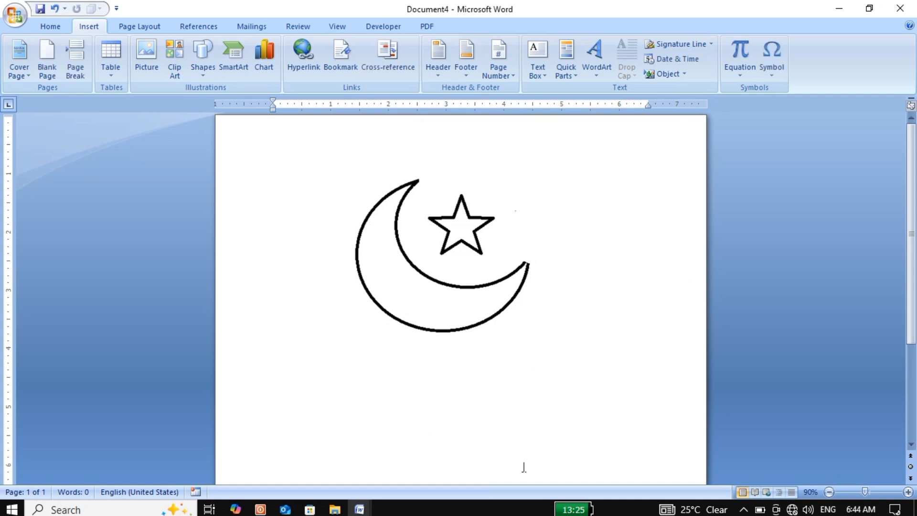
click(735, 72)
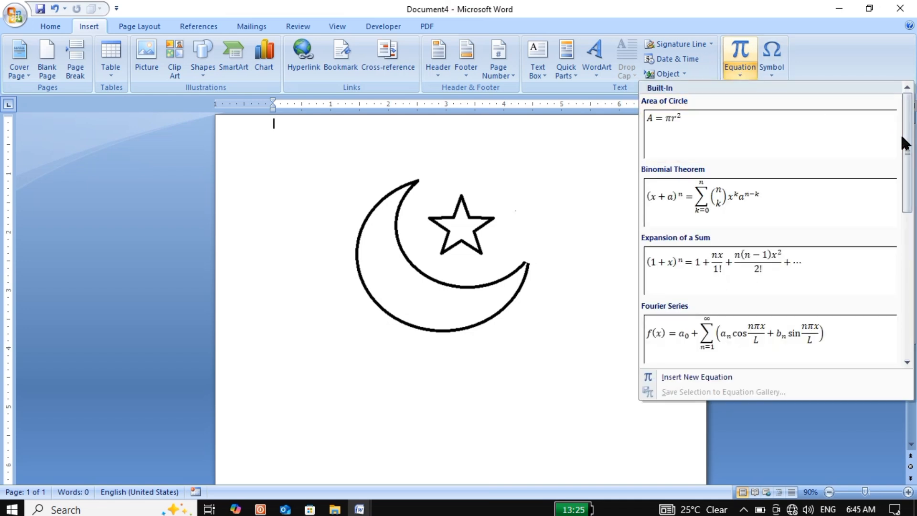
drag(906, 145, 909, 289)
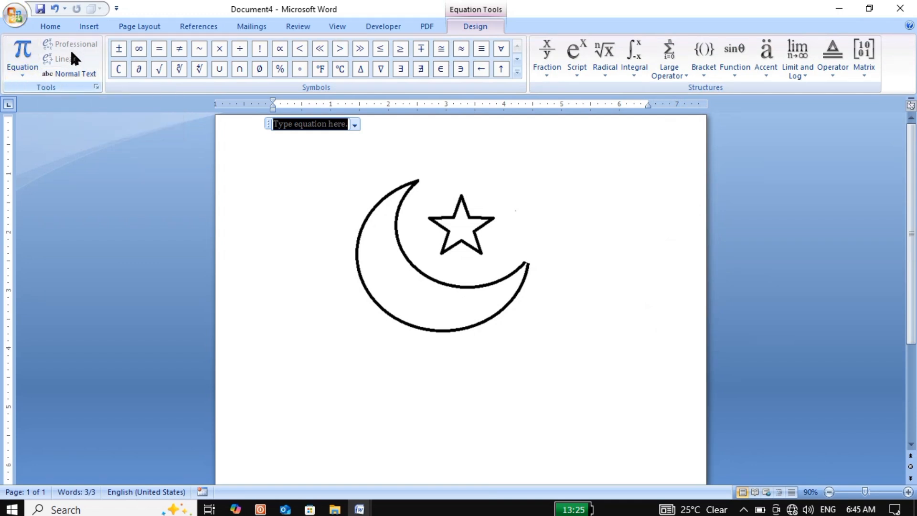
Step: View the Basic Math symbols and insert an empty stacked fraction into the equation
click(517, 72)
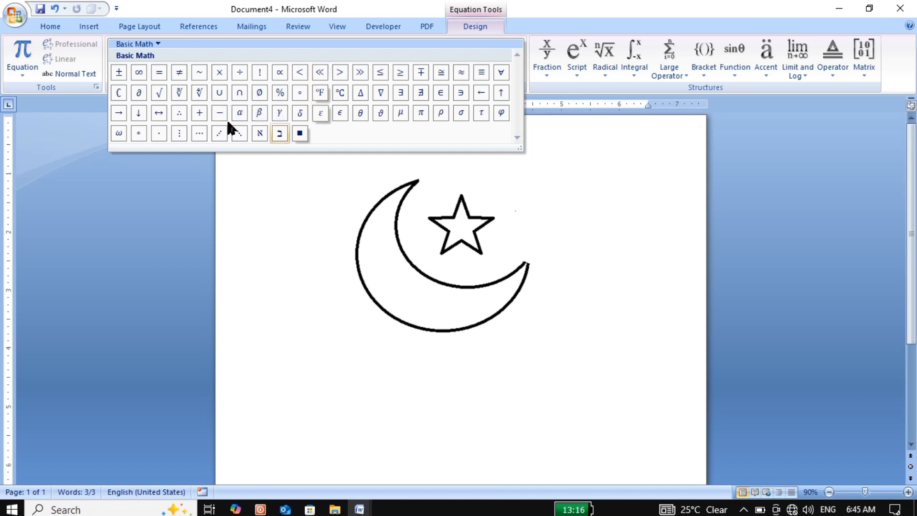
click(554, 152)
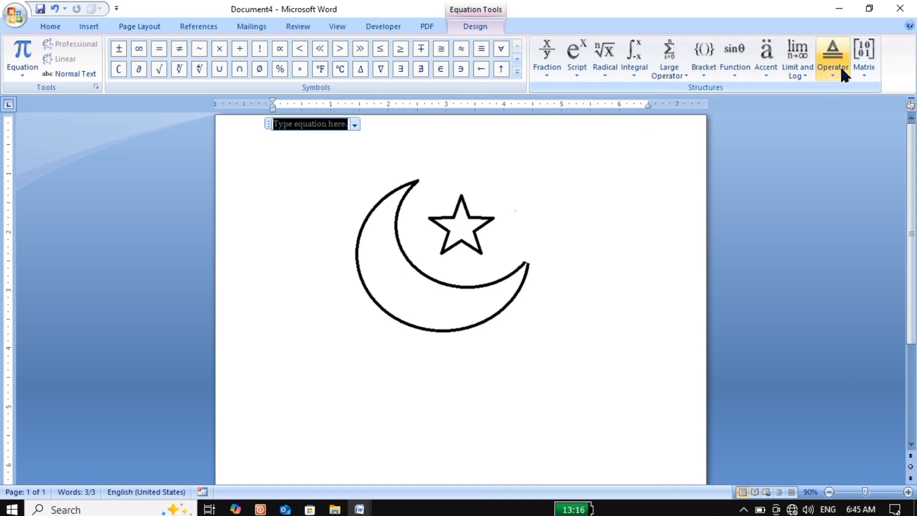
click(540, 72)
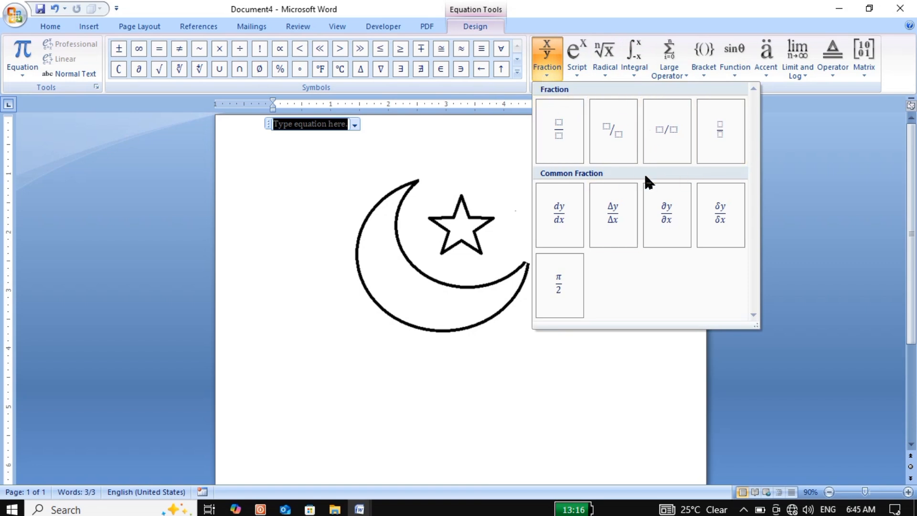
click(568, 136)
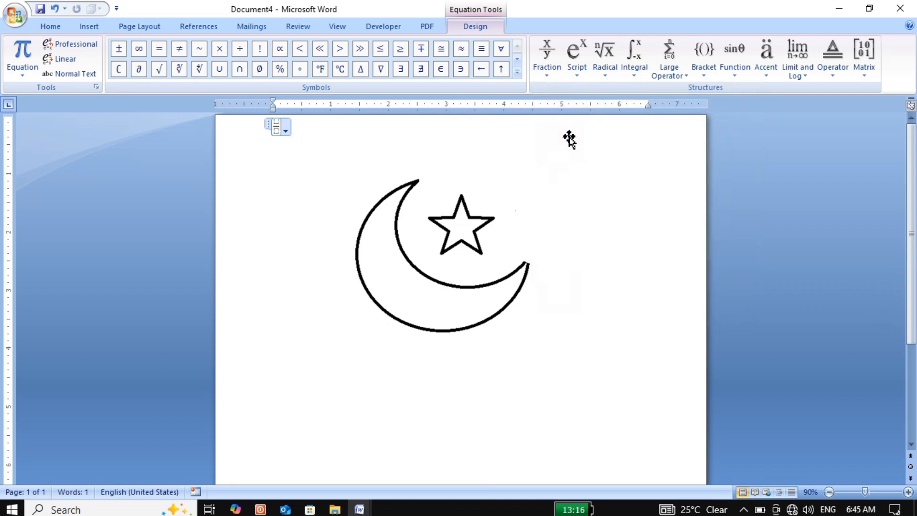
Step: Select the empty fraction and increase its font size repeatedly until it is several times larger
click(285, 129)
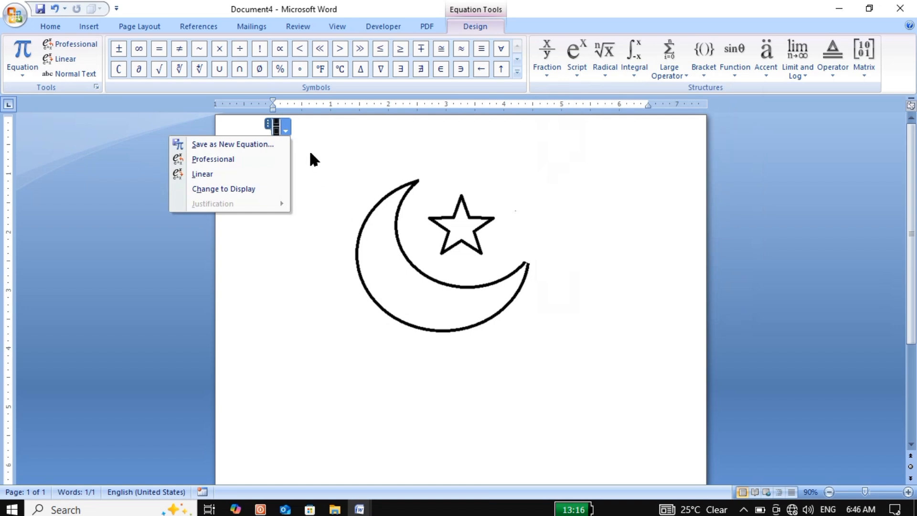
click(286, 129)
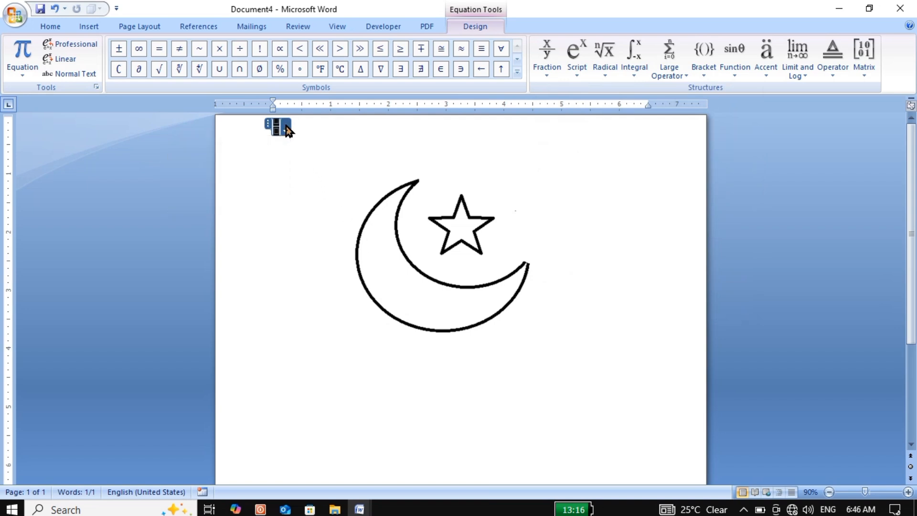
click(286, 129)
click(273, 127)
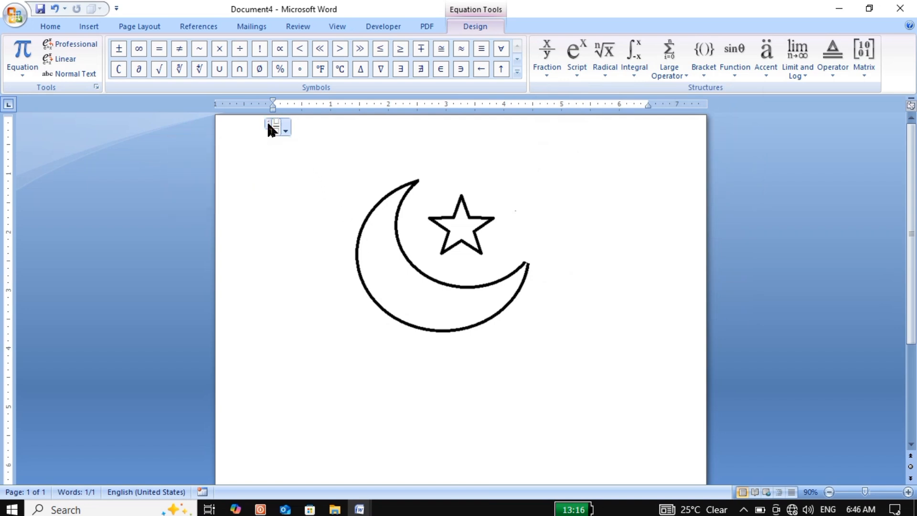
drag(274, 132, 358, 215)
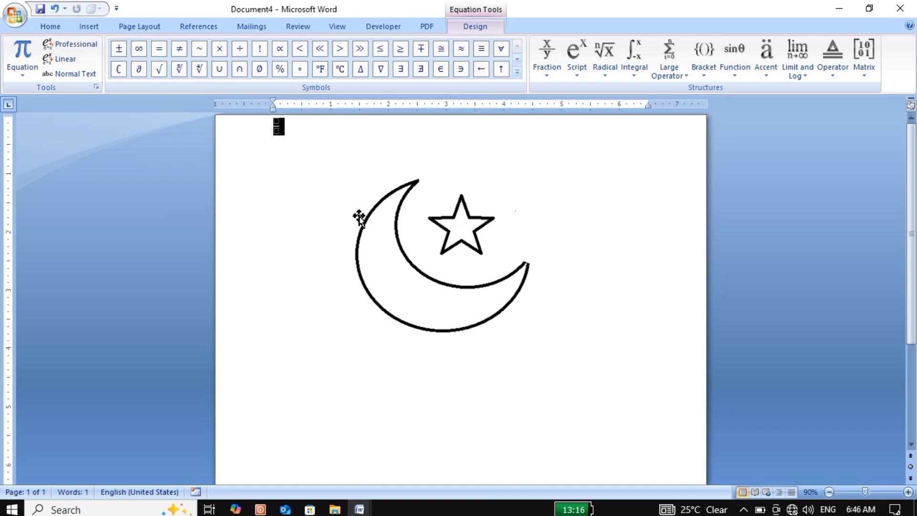
click(273, 121)
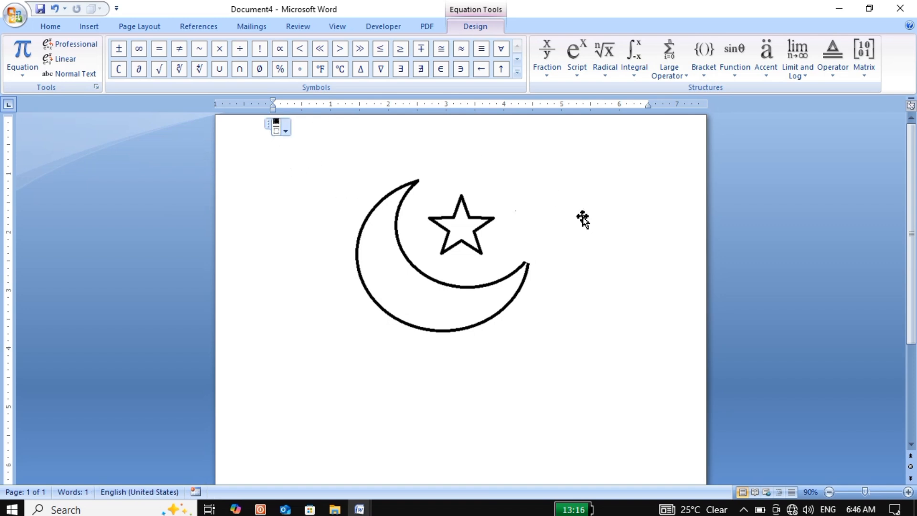
key(ctrl+])
key(ctrl+])
key(ctrl+])
key(ctrl+])
key(ctrl+])
key(ctrl+])
key(ctrl+])
key(ctrl+])
key(ctrl+])
key(ctrl+])
key(ctrl+])
key(ctrl+])
key(ctrl+])
key(ctrl+])
key(ctrl+])
key(ctrl+])
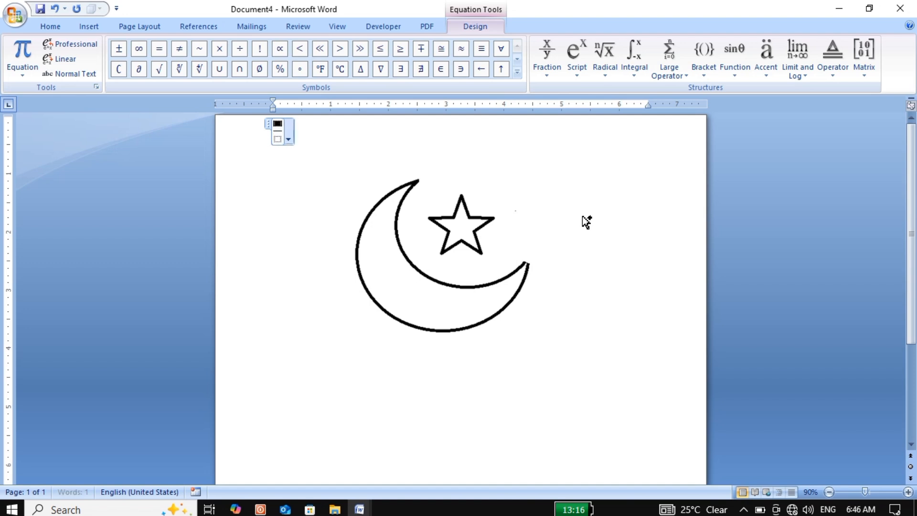
key(ctrl+])
key(ctrl+])
key(ctrl+])
key(ctrl+])
key(ctrl+])
key(ctrl+])
key(ctrl+])
key(ctrl+])
key(ctrl+])
key(ctrl+])
key(ctrl+])
key(ctrl+])
key(ctrl+])
key(ctrl+])
key(ctrl+])
key(ctrl+])
key(ctrl+])
key(ctrl+])
key(ctrl+])
key(ctrl+])
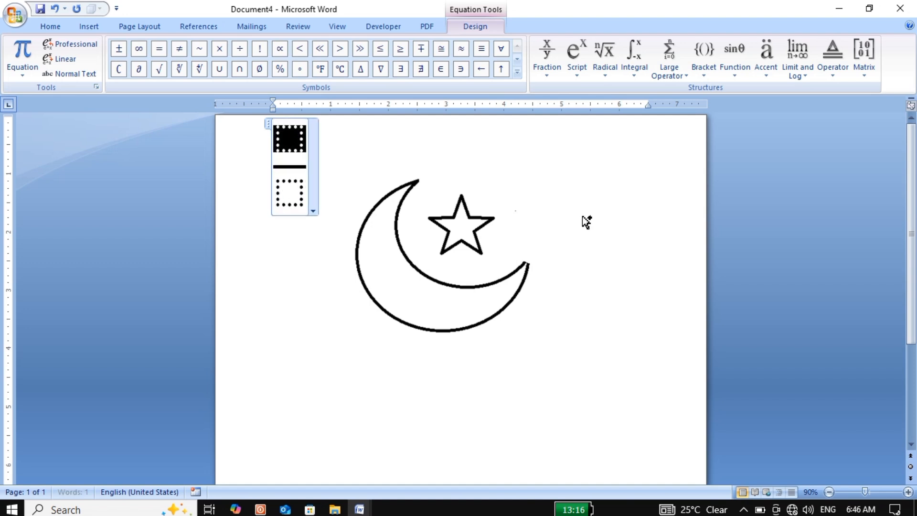
key(ctrl+])
key(ctrl+])
key(ctrl+])
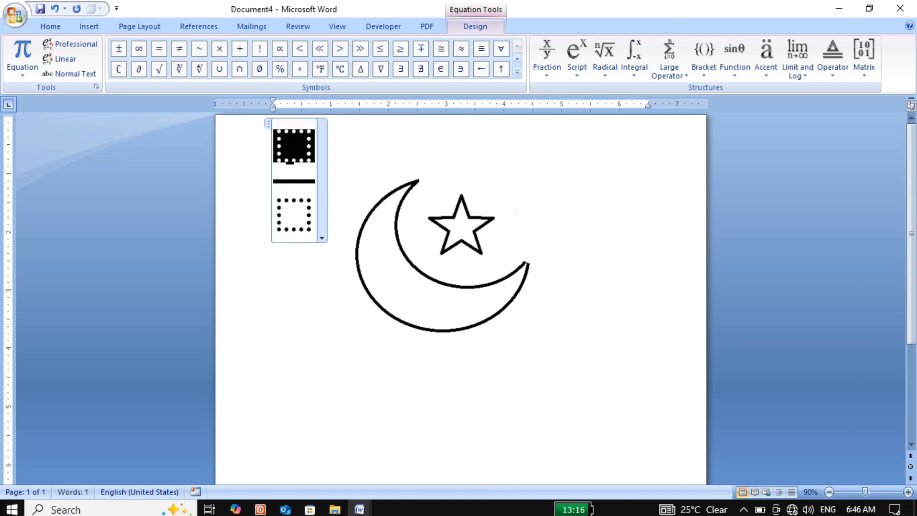
Step: Fill the enlarged fraction with 3 as the numerator and 2 as the denominator
text(3)
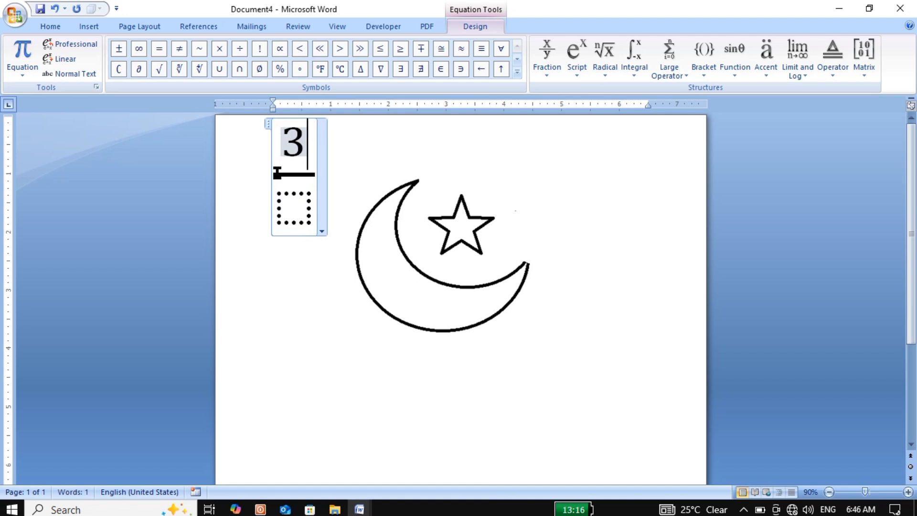
click(303, 208)
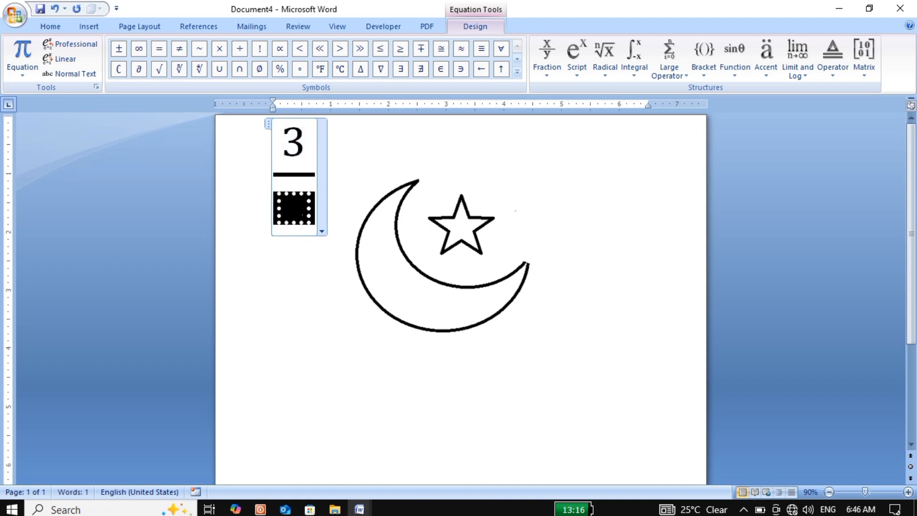
text(2)
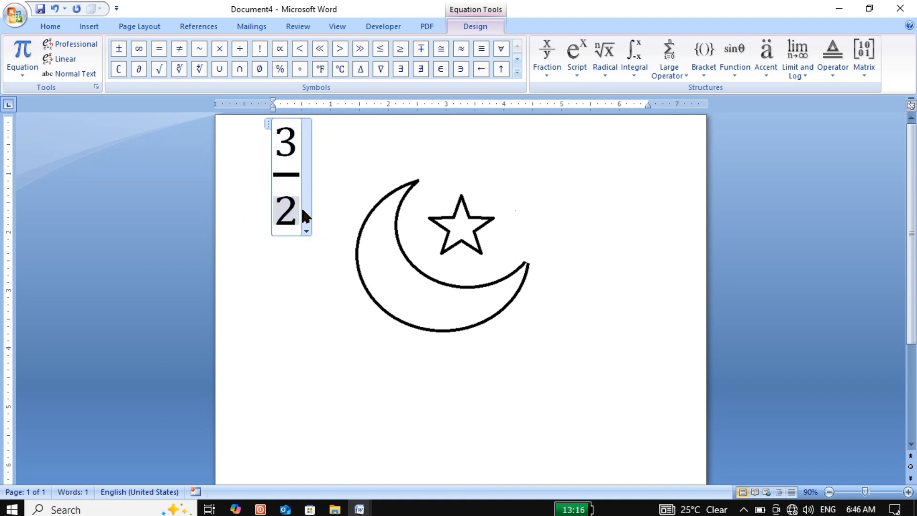
click(342, 292)
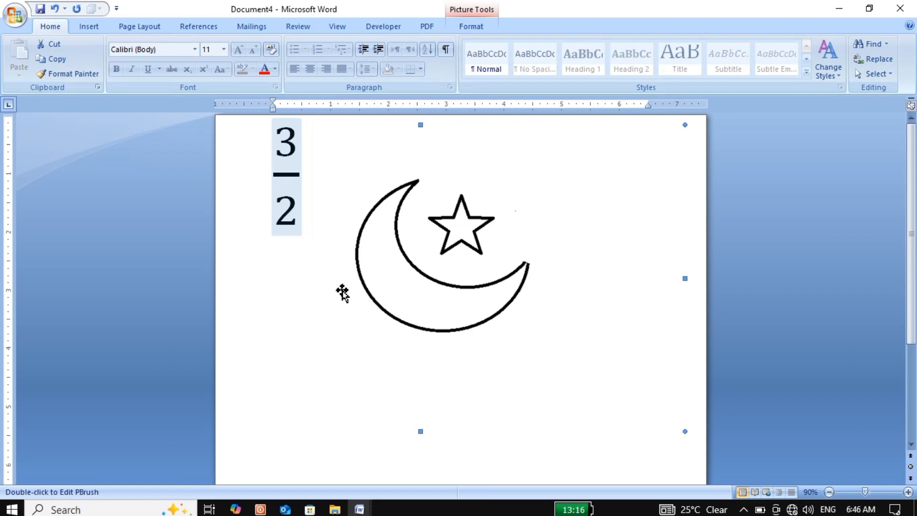
Step: Insert the quadratic formula from the common radicals in front of the 2 in the fraction's denominator
click(273, 185)
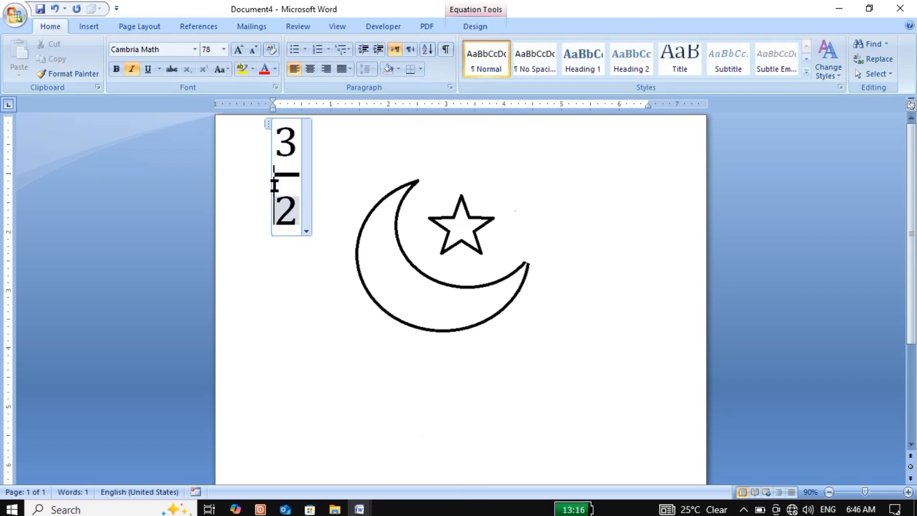
click(470, 28)
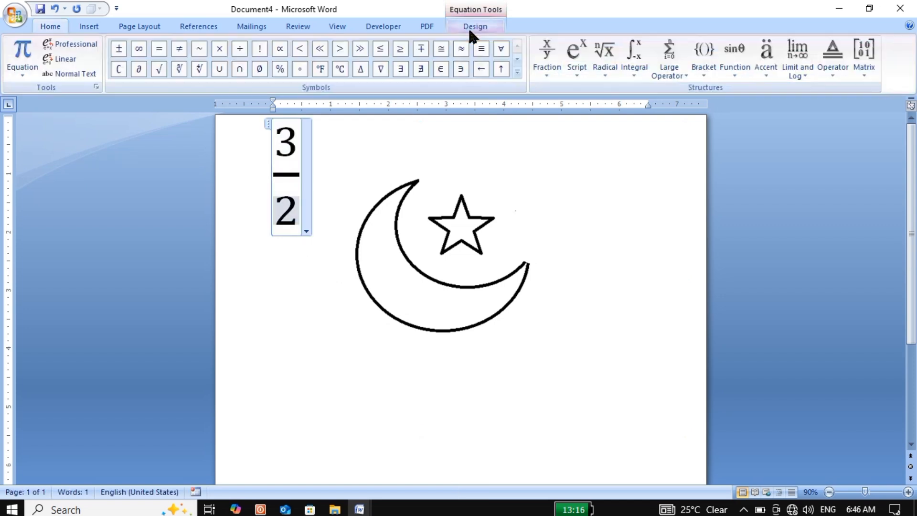
click(586, 66)
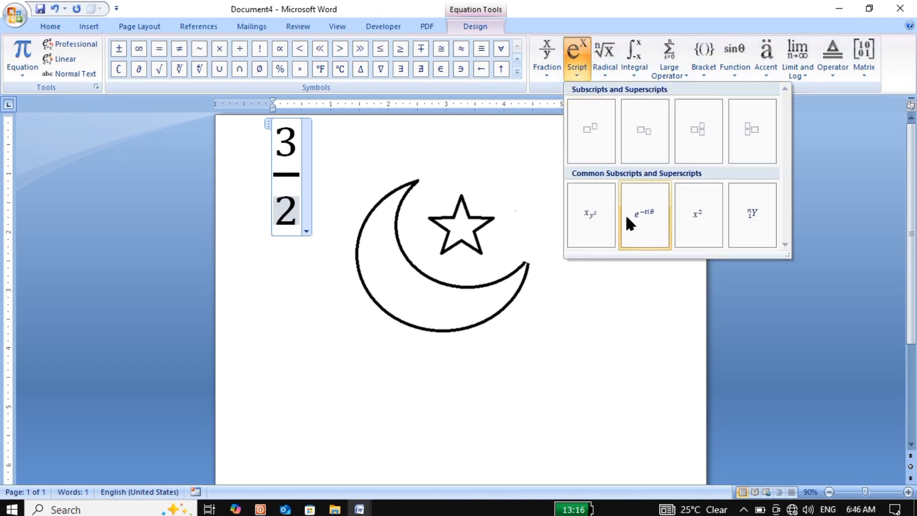
click(611, 70)
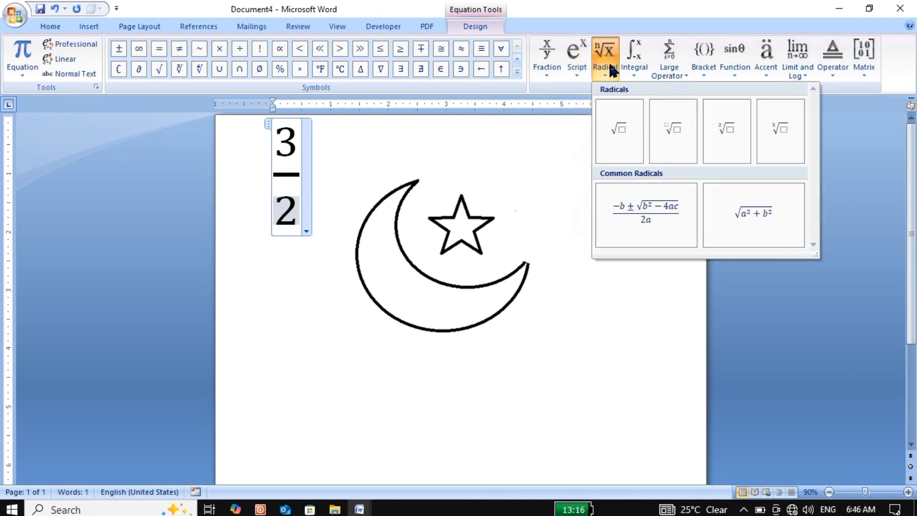
click(660, 217)
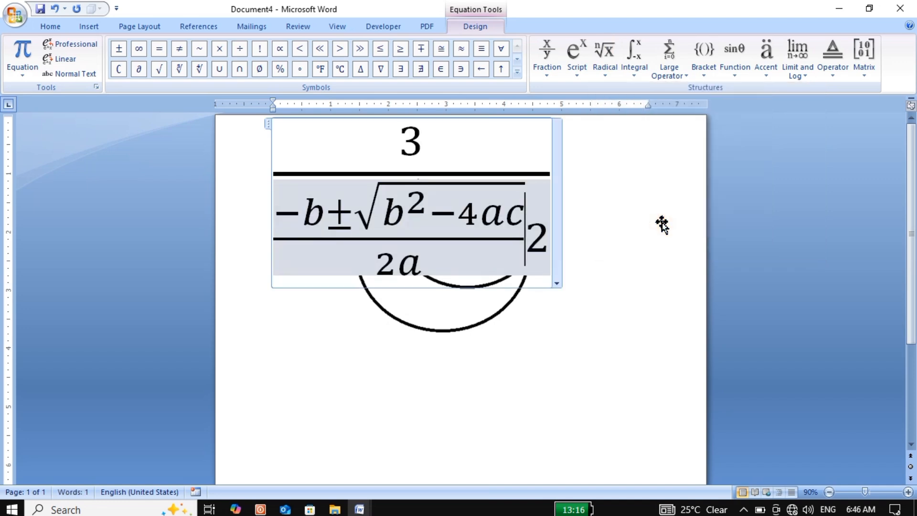
Step: Replace both b's in the quadratic formula, the one before the ± sign and the one under the root, with 4
click(324, 210)
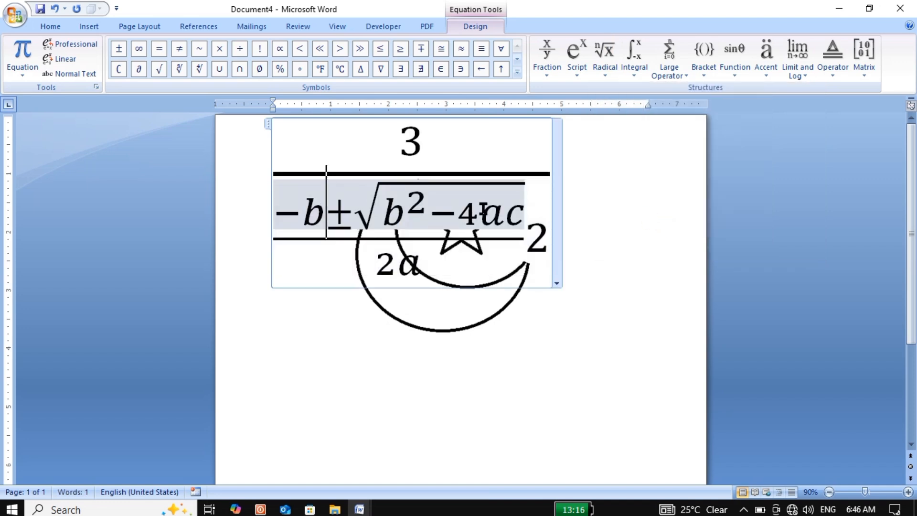
key(BackSpace)
text(4)
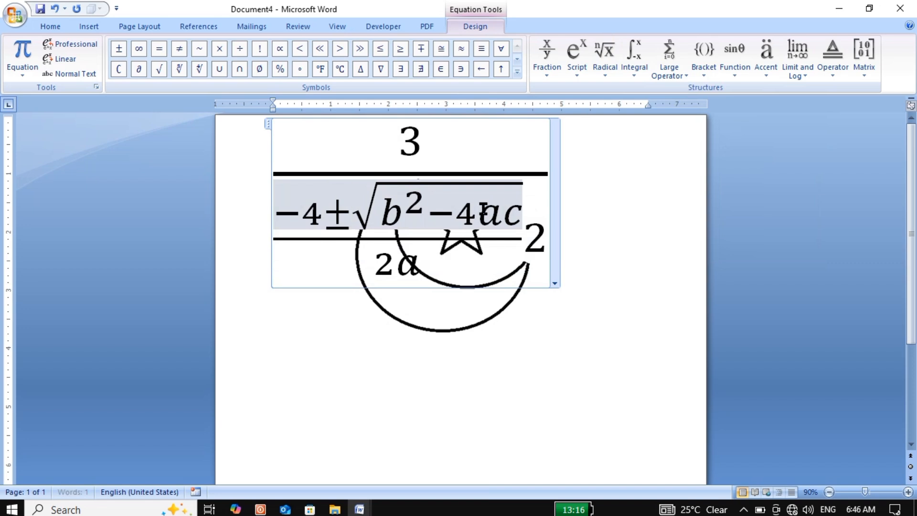
key(Right)
key(Right)
key(Right)
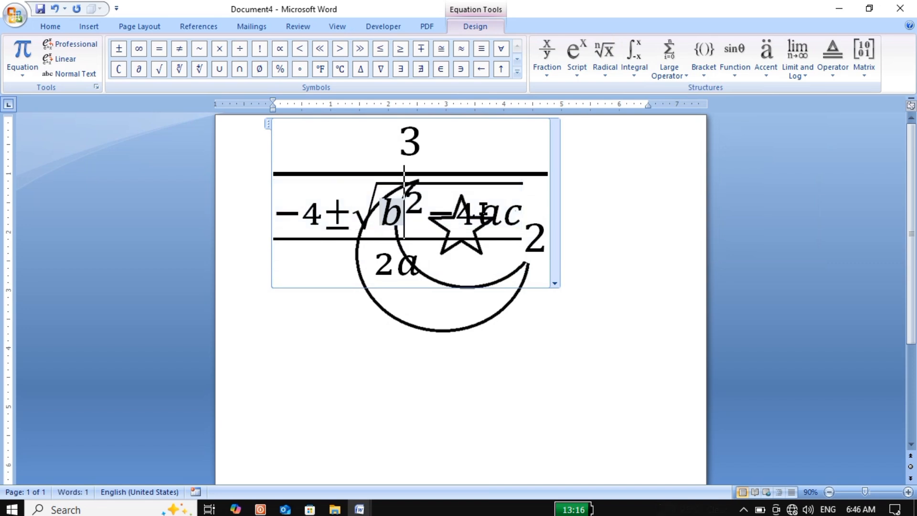
key(Delete)
text(4)
Step: Change the exponent under the square root to 1 and leave the equation
key(Right)
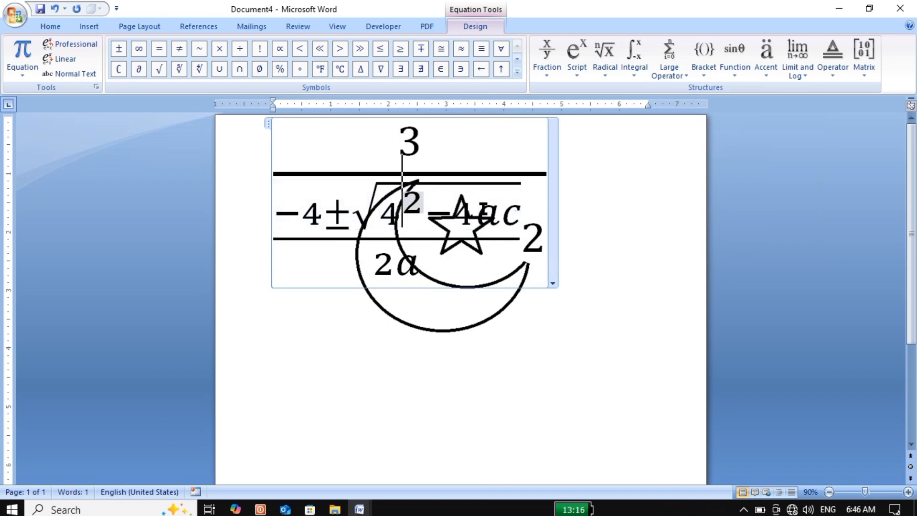
key(Right)
key(BackSpace)
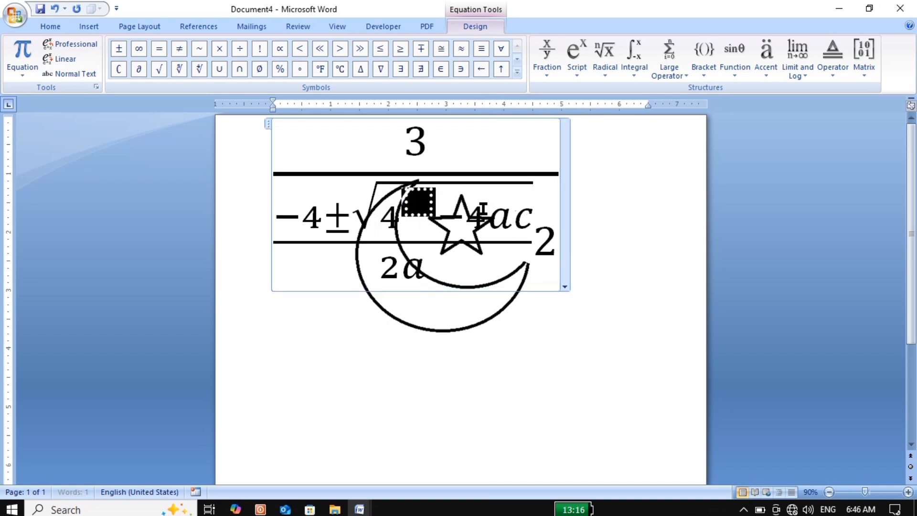
text(1)
click(586, 288)
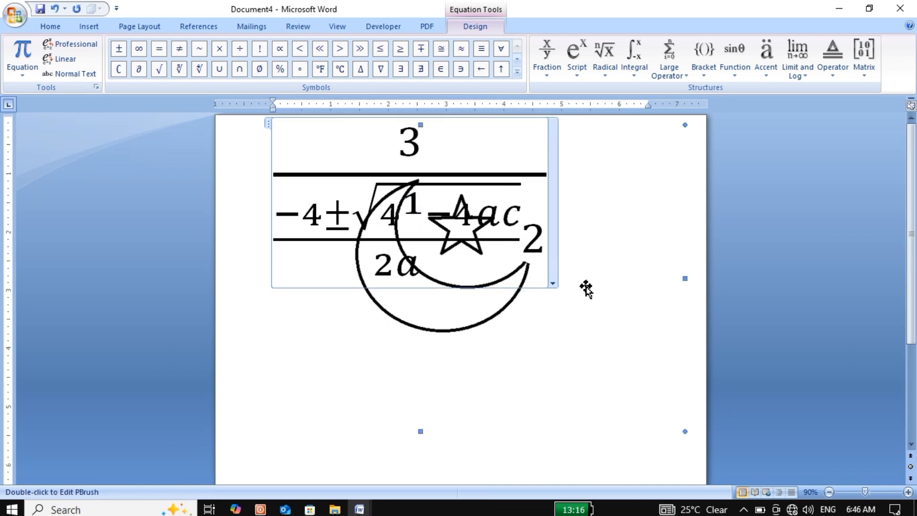
Step: Move the crescent-and-star picture down and slightly right so that it sits below the equation
click(314, 191)
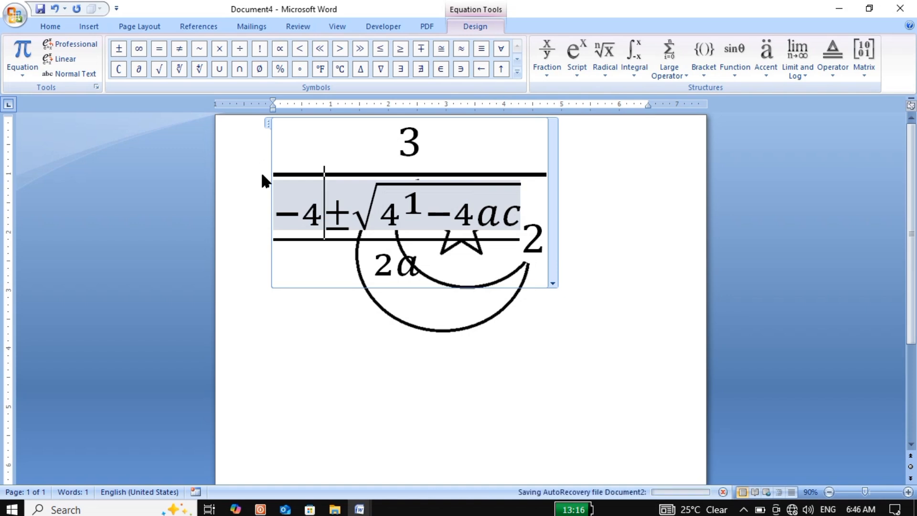
click(260, 185)
drag(290, 323, 289, 323)
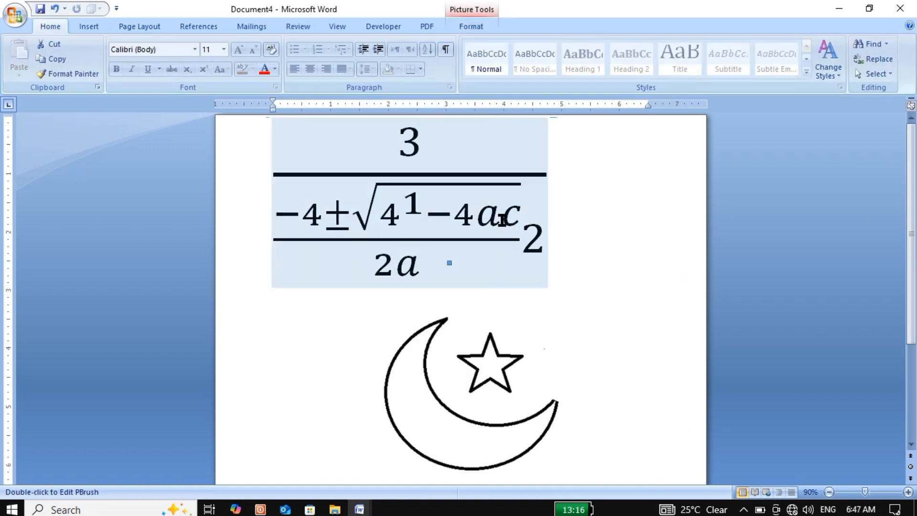
Step: Replace the a under the square root with 3 and the c with b
click(501, 220)
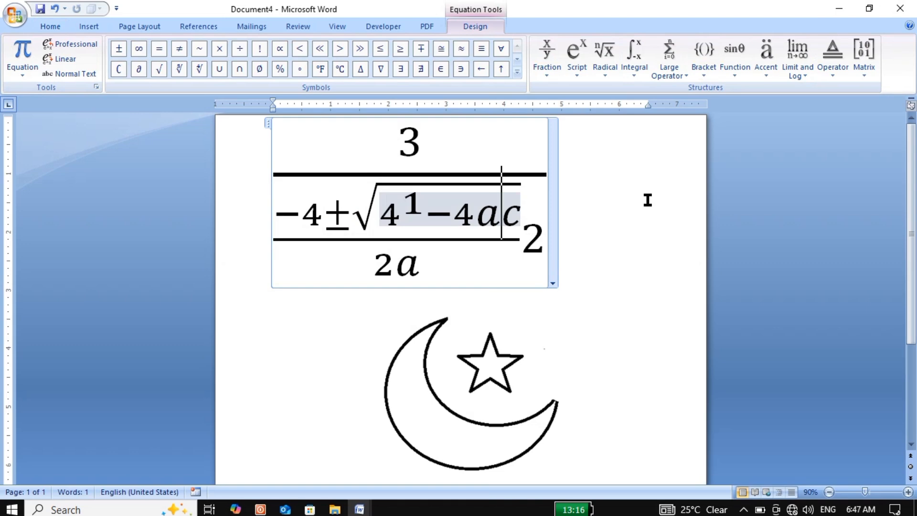
key(BackSpace)
text(3)
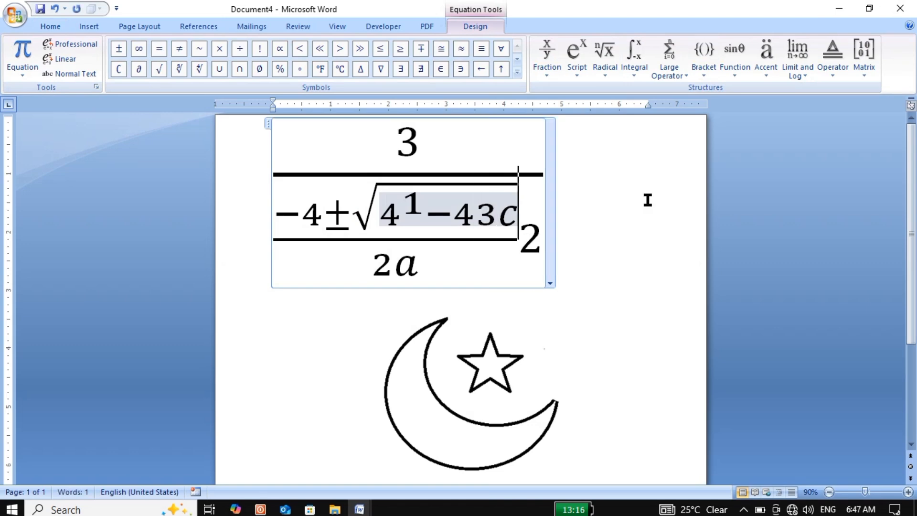
key(BackSpace)
text(b)
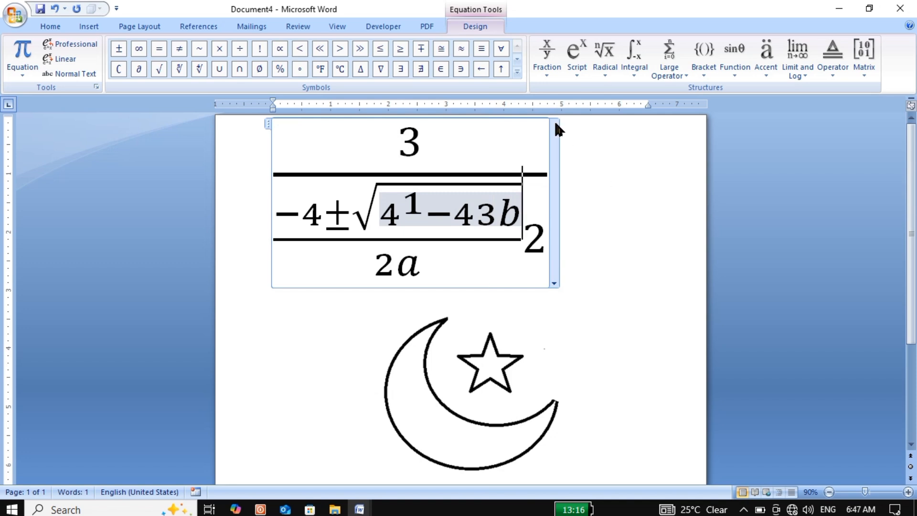
click(798, 69)
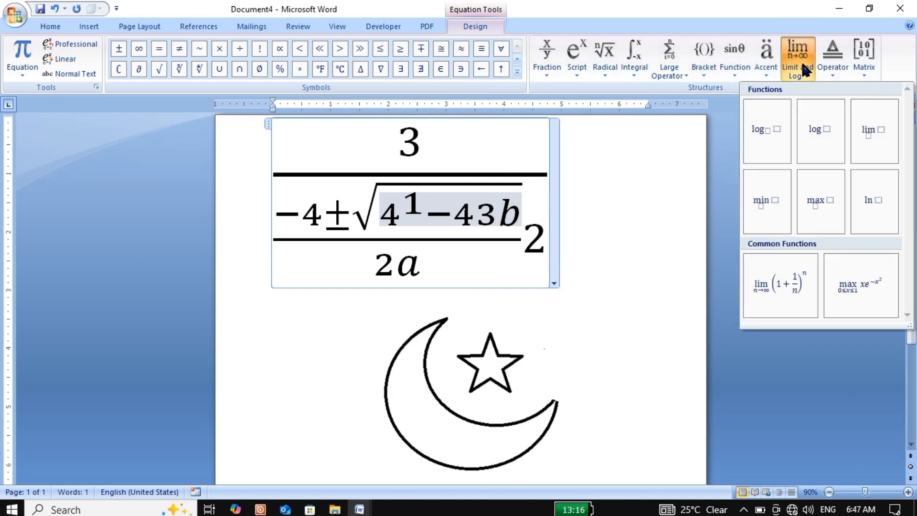
click(824, 68)
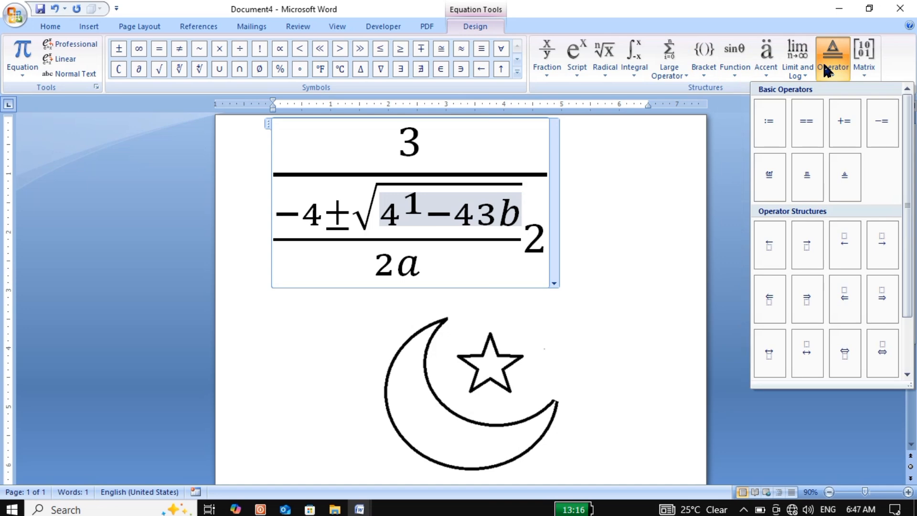
click(861, 65)
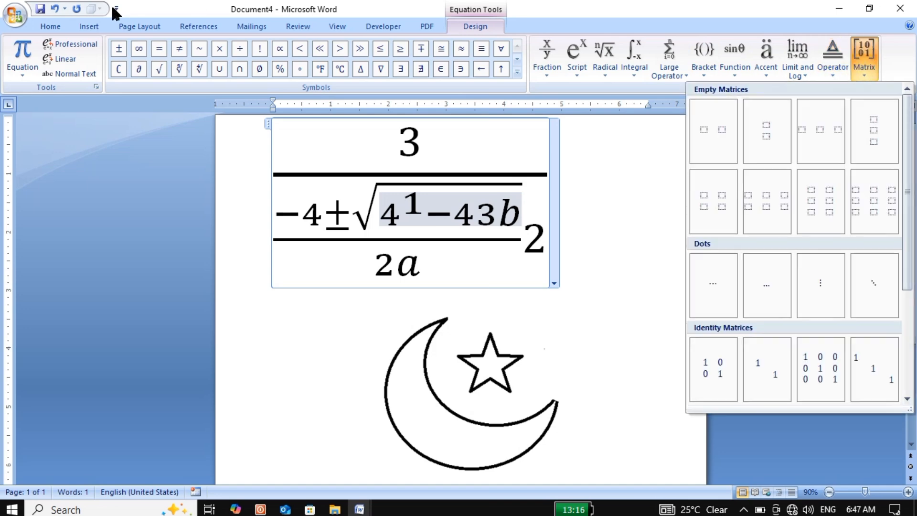
click(100, 10)
click(94, 24)
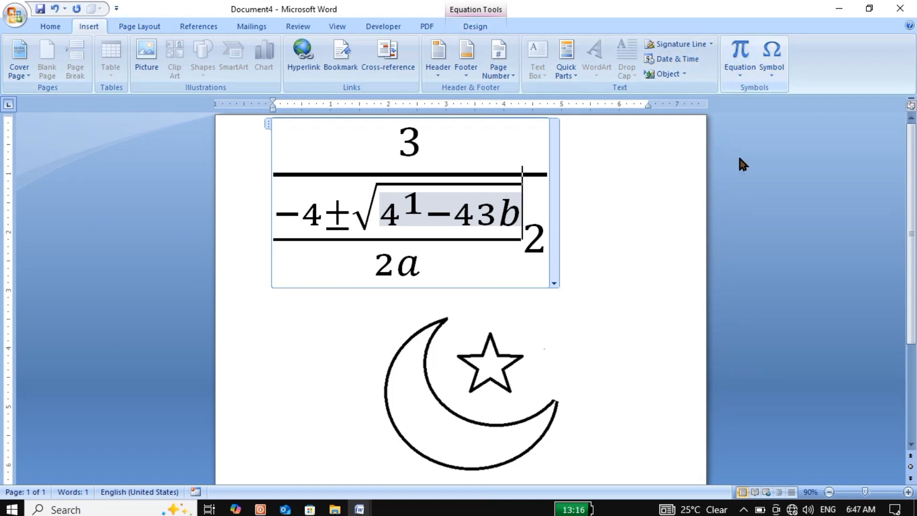
Step: Create a new blank document and insert the bold right arrow symbol from Wingdings, character code 232
key(ctrl+n)
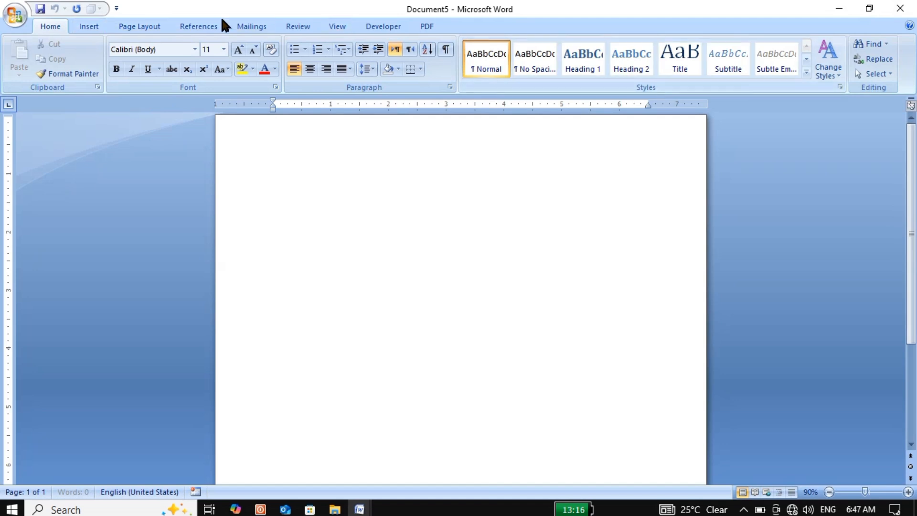
click(89, 27)
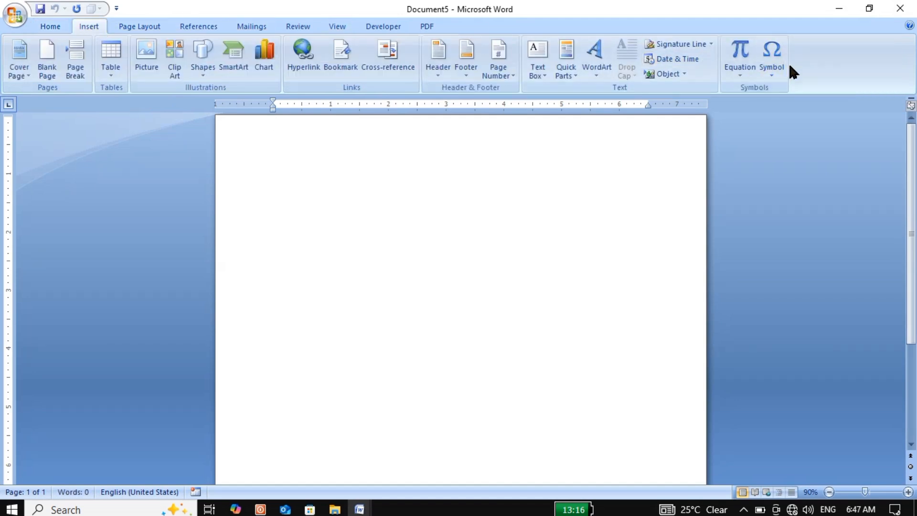
click(778, 74)
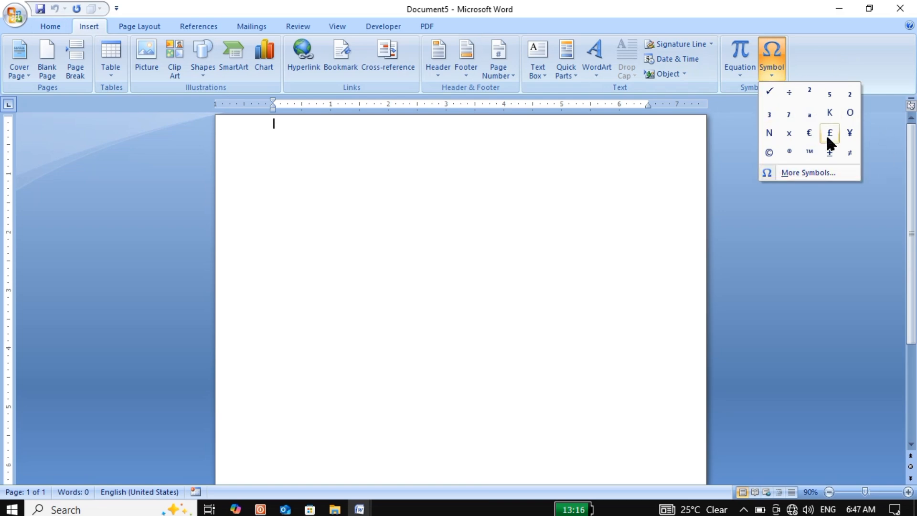
click(822, 175)
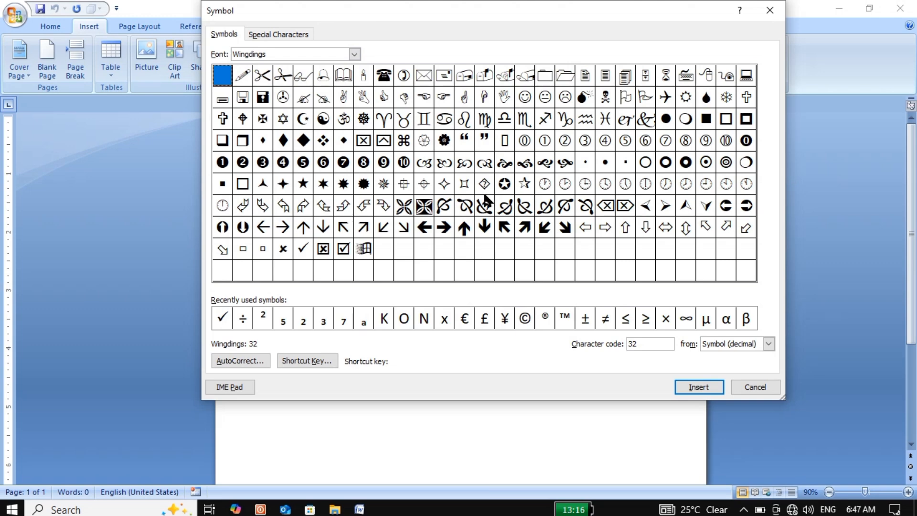
click(442, 230)
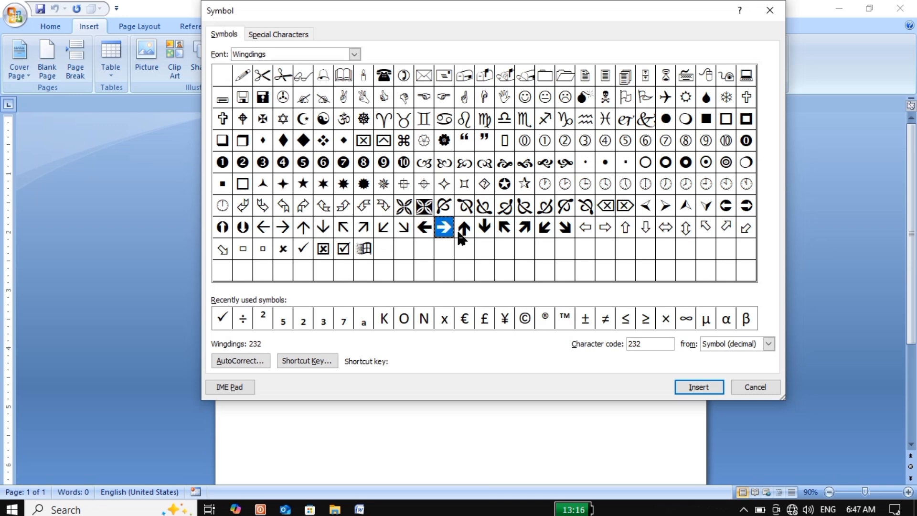
click(681, 379)
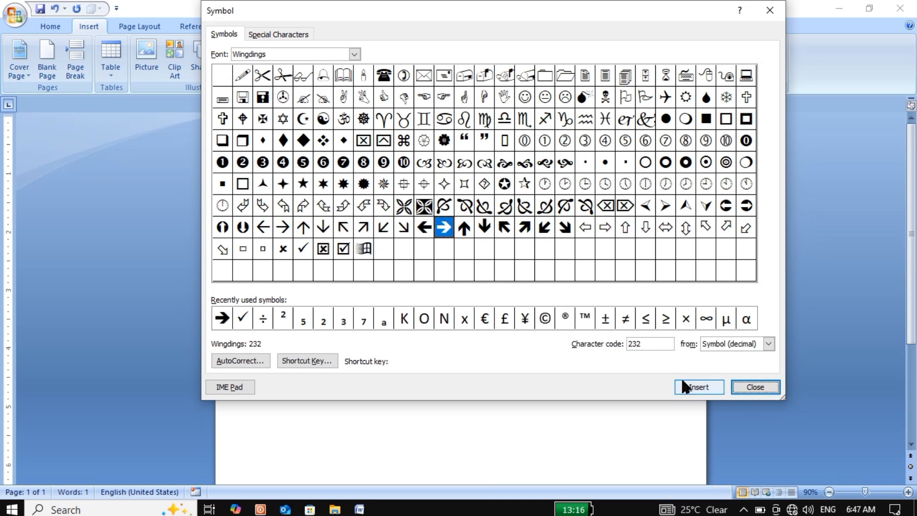
click(761, 386)
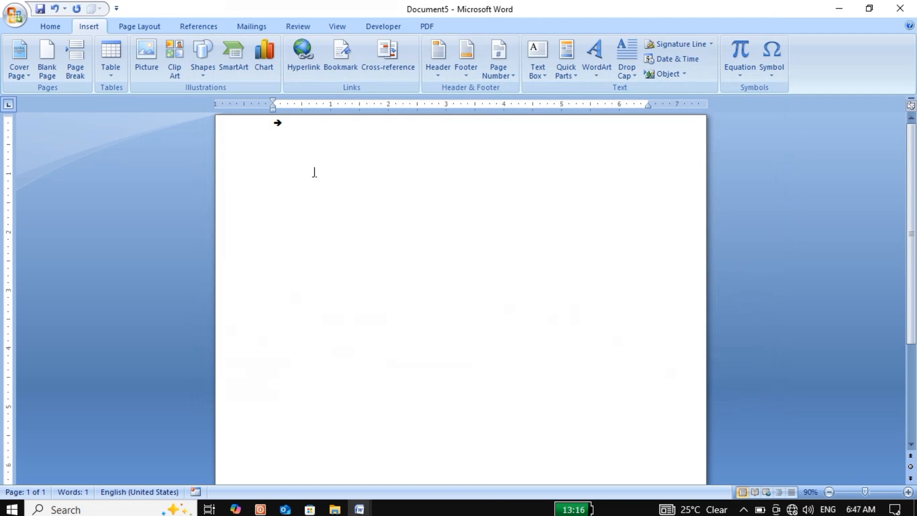
Step: Select the arrow symbol, increase its font size repeatedly until it is several times larger, and deselect it
key(shift+Left)
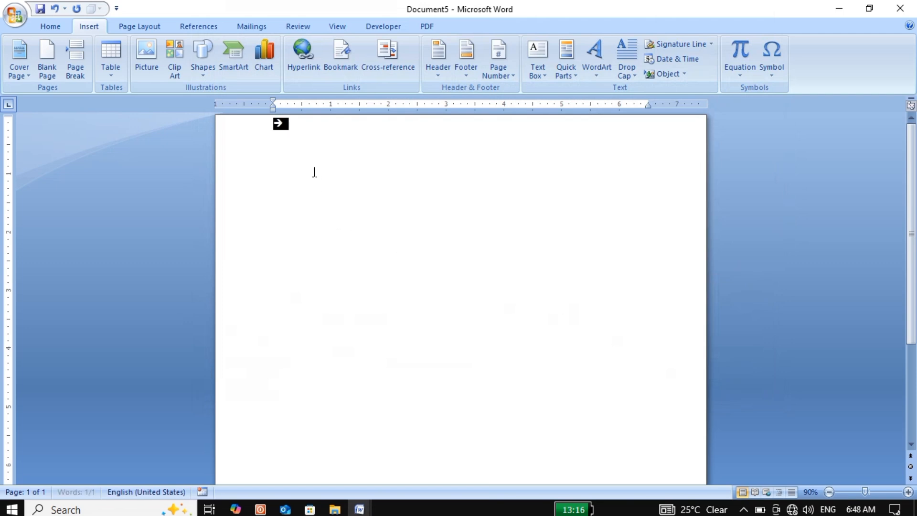
key(ctrl+shift+period)
key(ctrl+shift+period)
key(ctrl+shift+period)
key(ctrl+shift+period)
key(ctrl+shift+period)
text(])
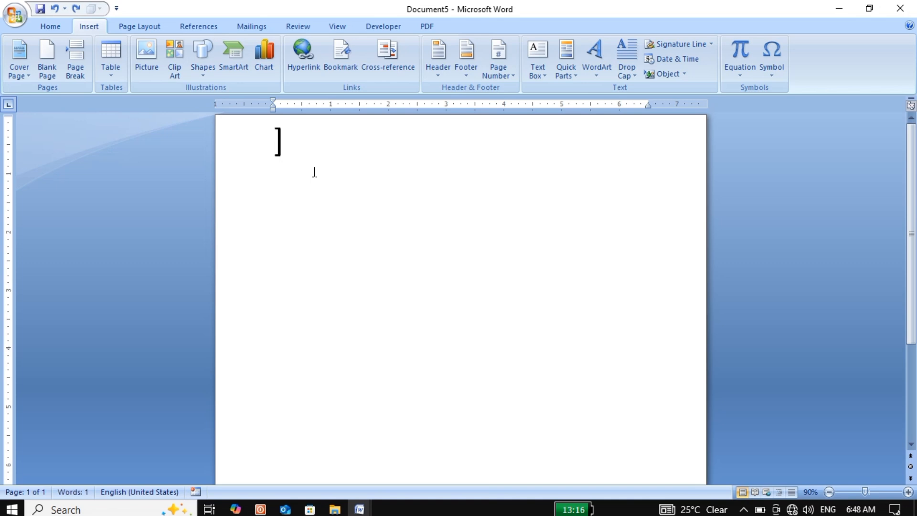
key(ctrl+z)
key(Right)
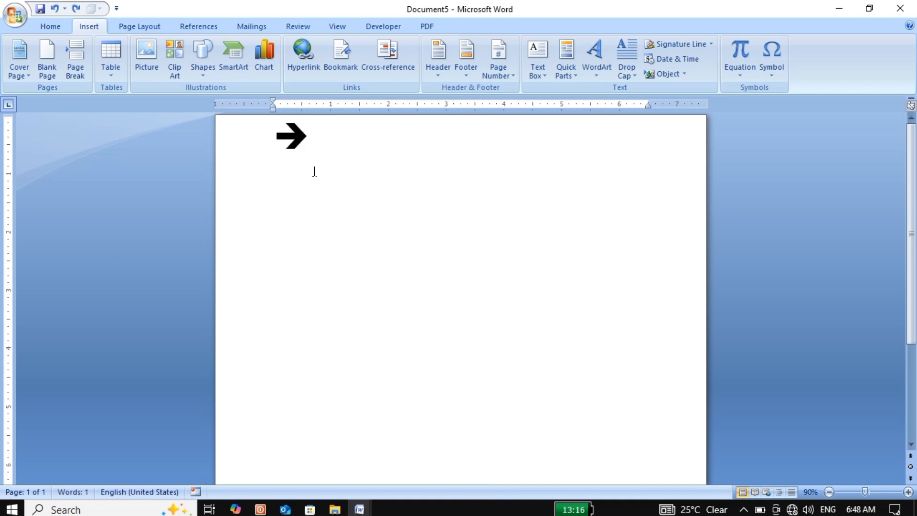
click(314, 171)
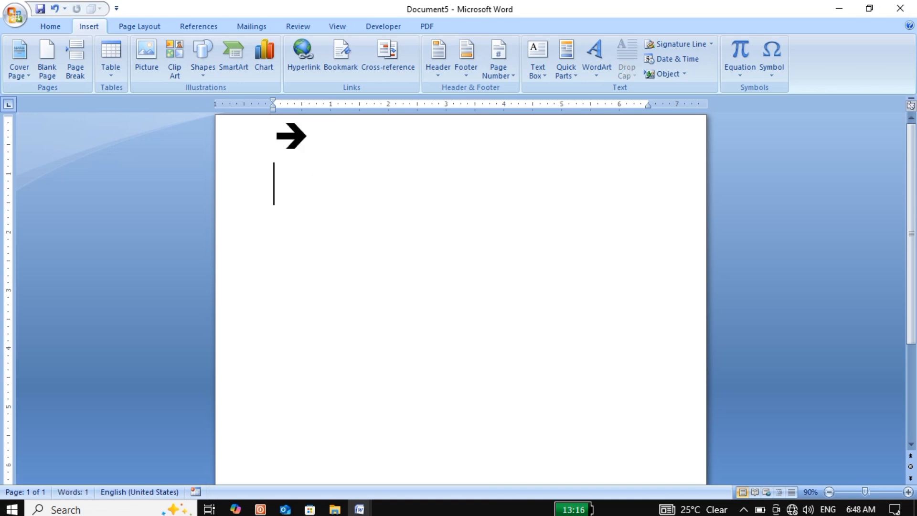
Step: Insert the circled three-spoke symbol from Wingdings, character code 62, on the line below the arrow
click(772, 77)
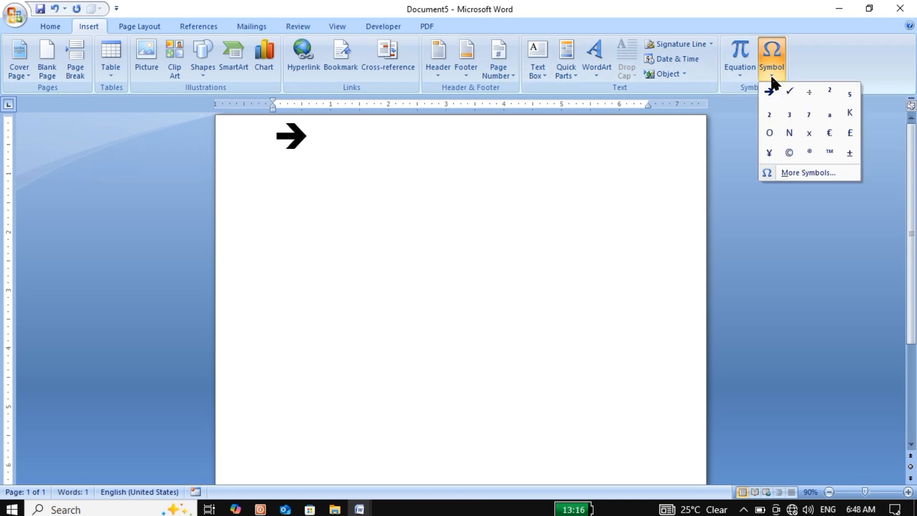
click(794, 172)
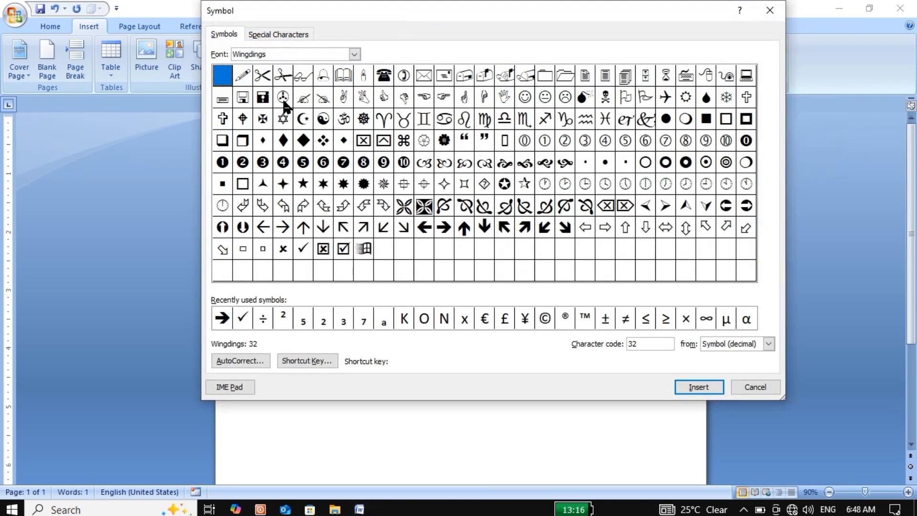
click(284, 99)
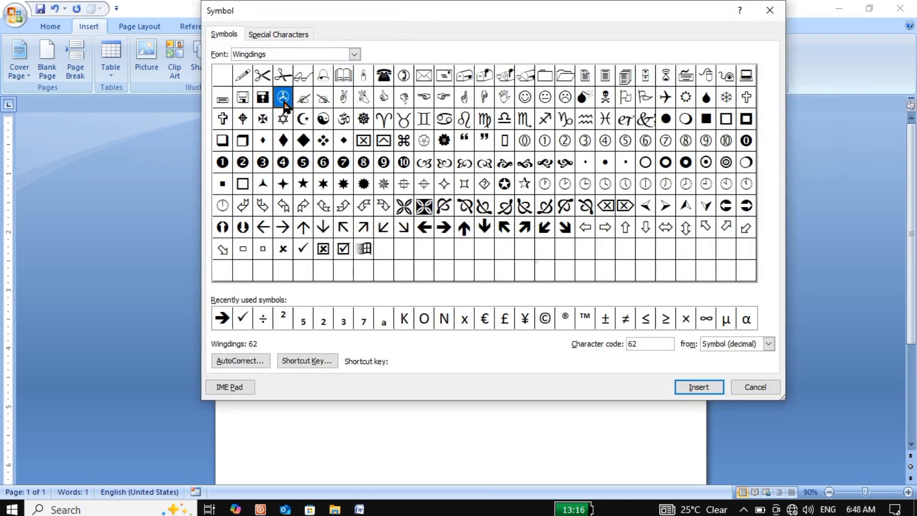
click(695, 387)
click(755, 387)
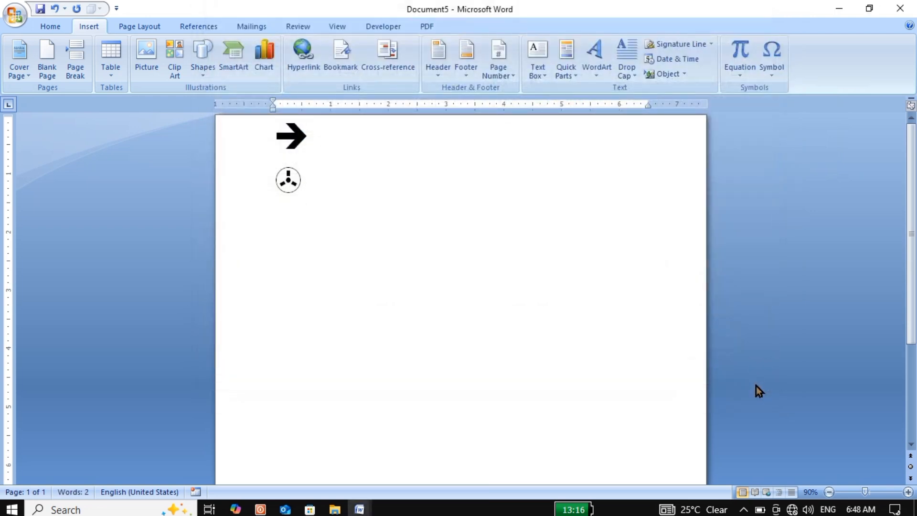
Step: Start a new line and insert the ticked checkbox symbol from Wingdings, character code 254
key(Return)
click(772, 68)
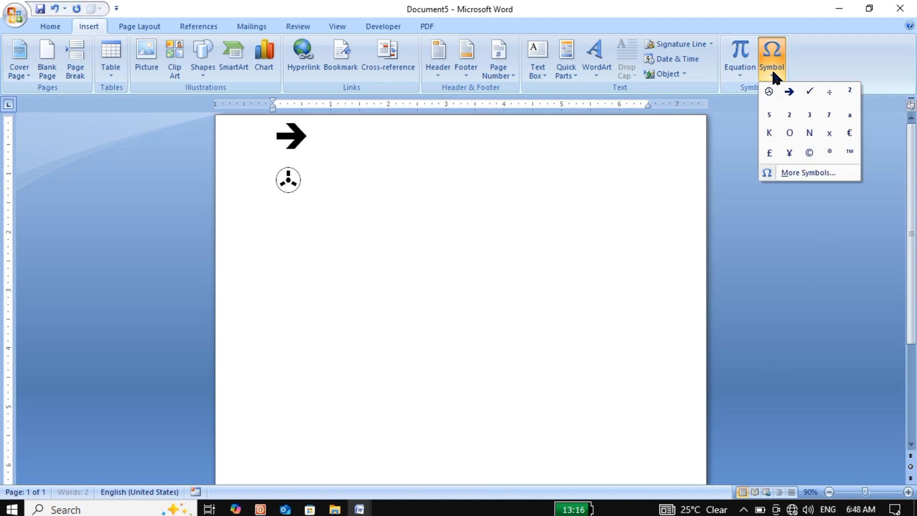
click(813, 173)
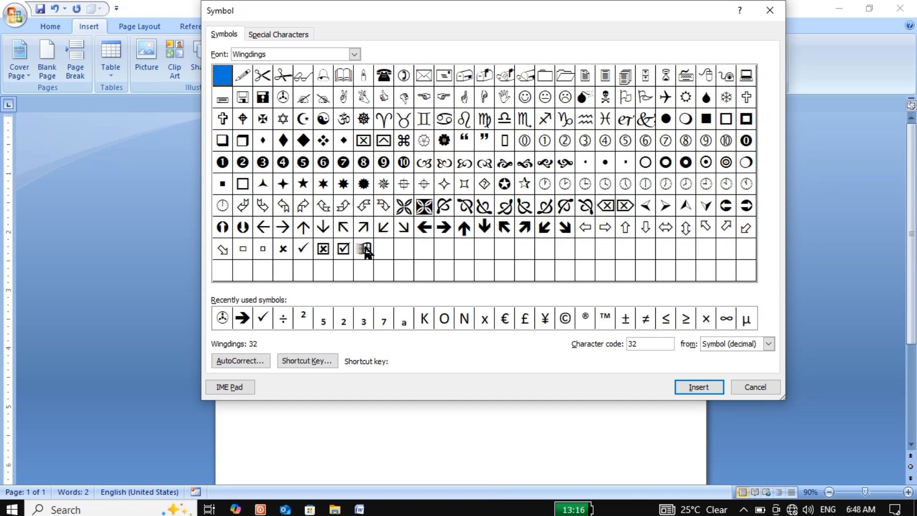
click(343, 248)
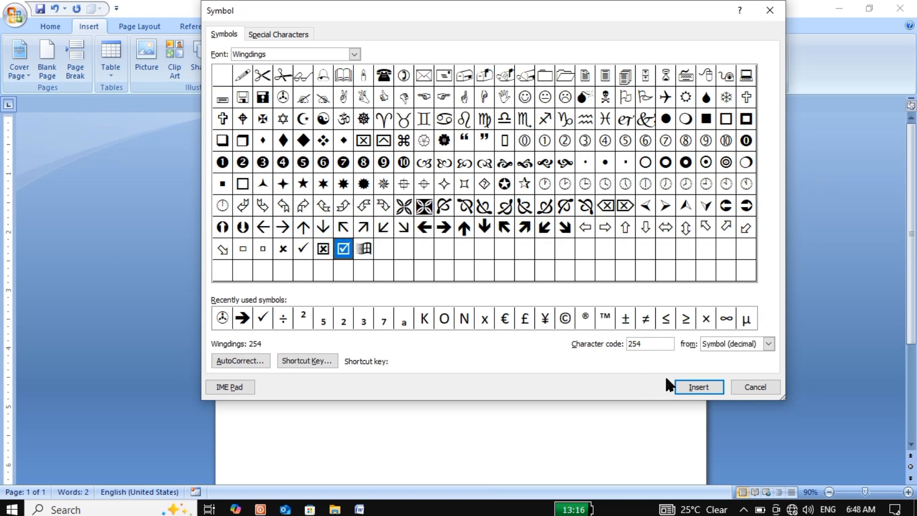
click(689, 385)
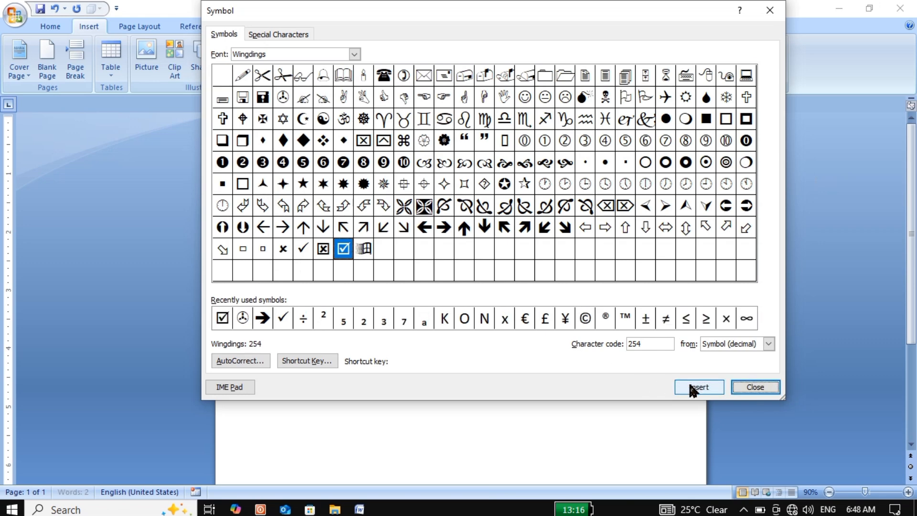
click(743, 386)
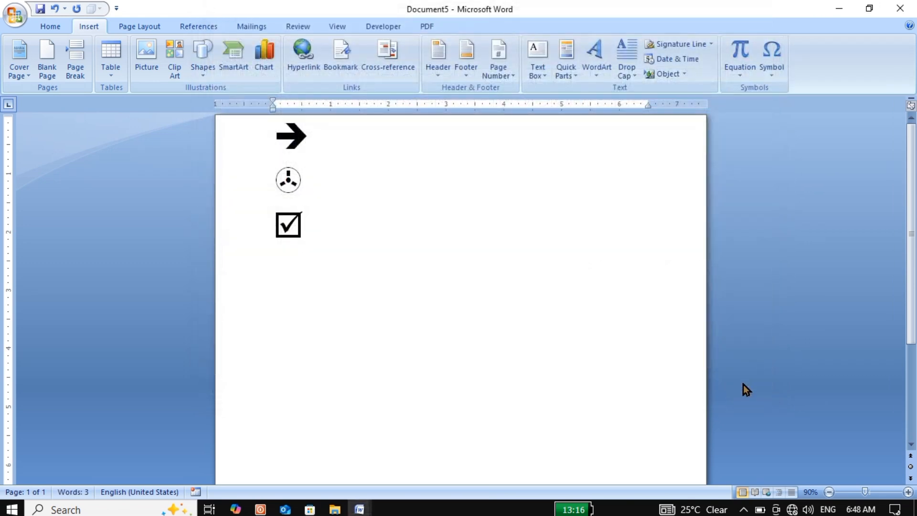